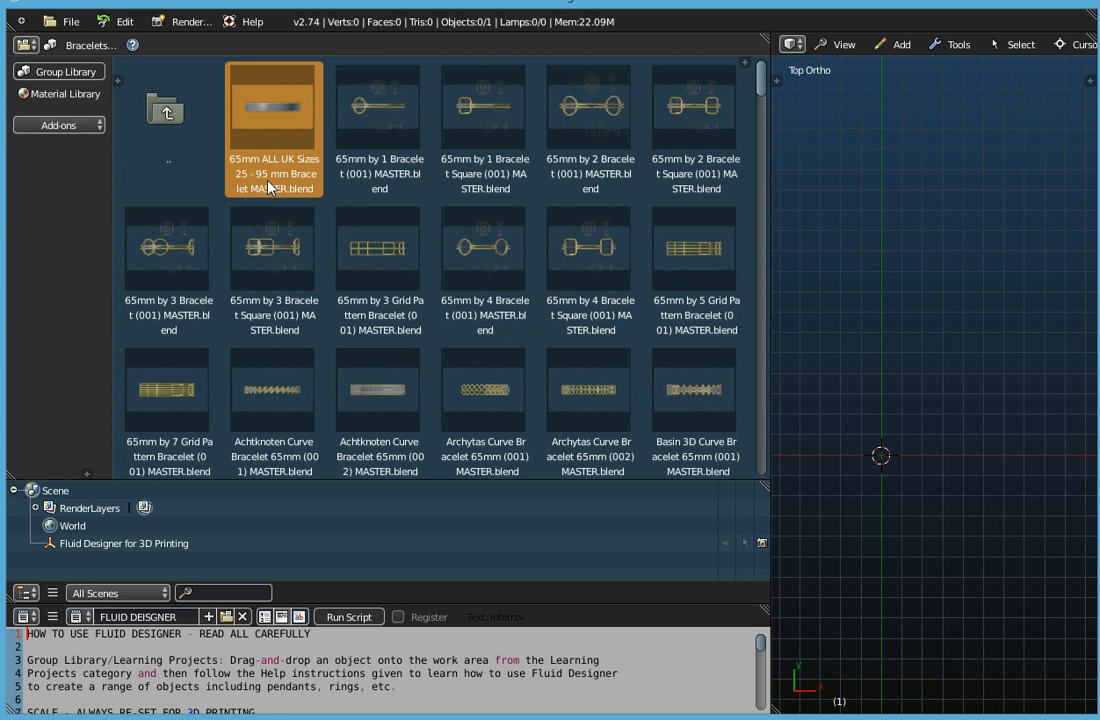
Add the 65mm ALL UK Sizes 25 - 95 mm Bracelet MASTER.blend model to the workspace and start the Screencast Keys display.
{"action": "left_click_drag", "start_coordinate": [267, 110], "coordinate": [706, 216]}
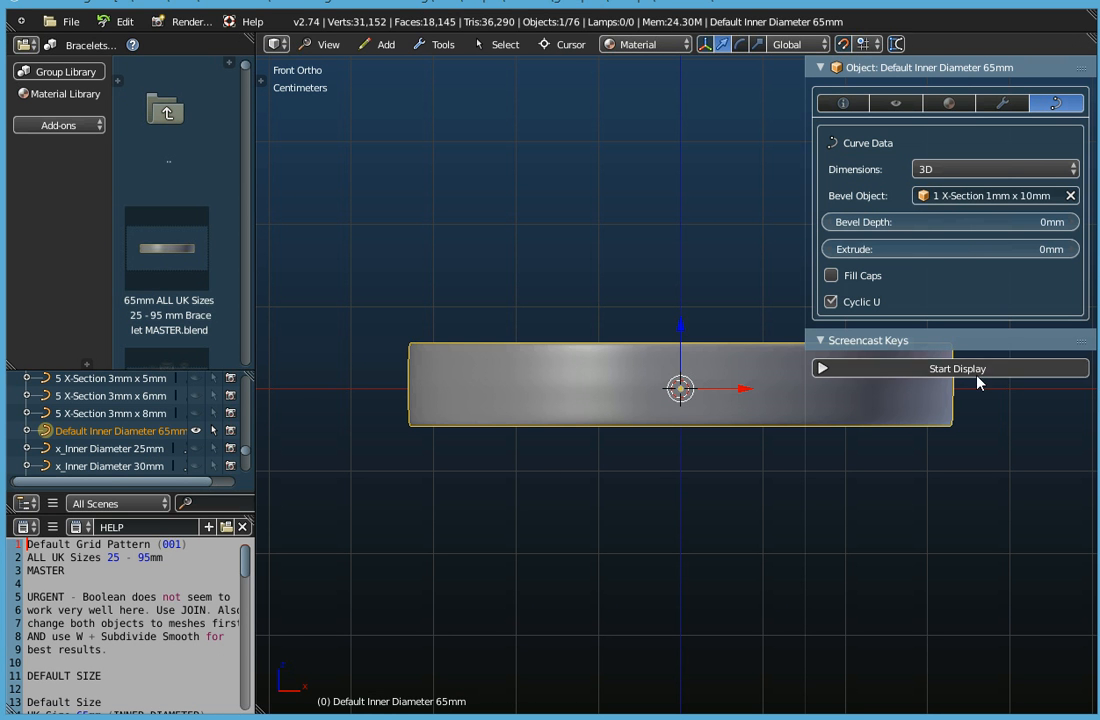
{"action": "left_click", "coordinate": [977, 370]}
{"action": "left_click", "coordinate": [930, 342]}
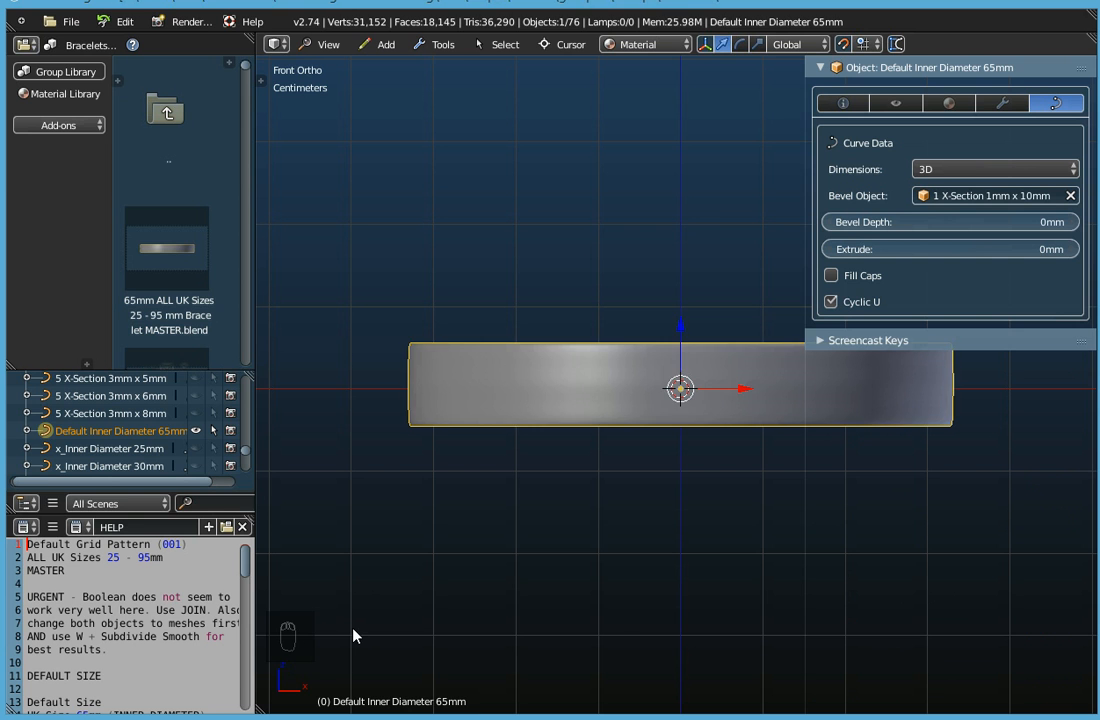
Deselect everything and reselect the Default Inner Diameter 65mm curve in the outliner.
{"action": "key", "text": "a"}
{"action": "key", "text": "a"}
{"action": "key", "text": "a"}
{"action": "key", "text": "s"}
{"action": "key", "text": "d"}
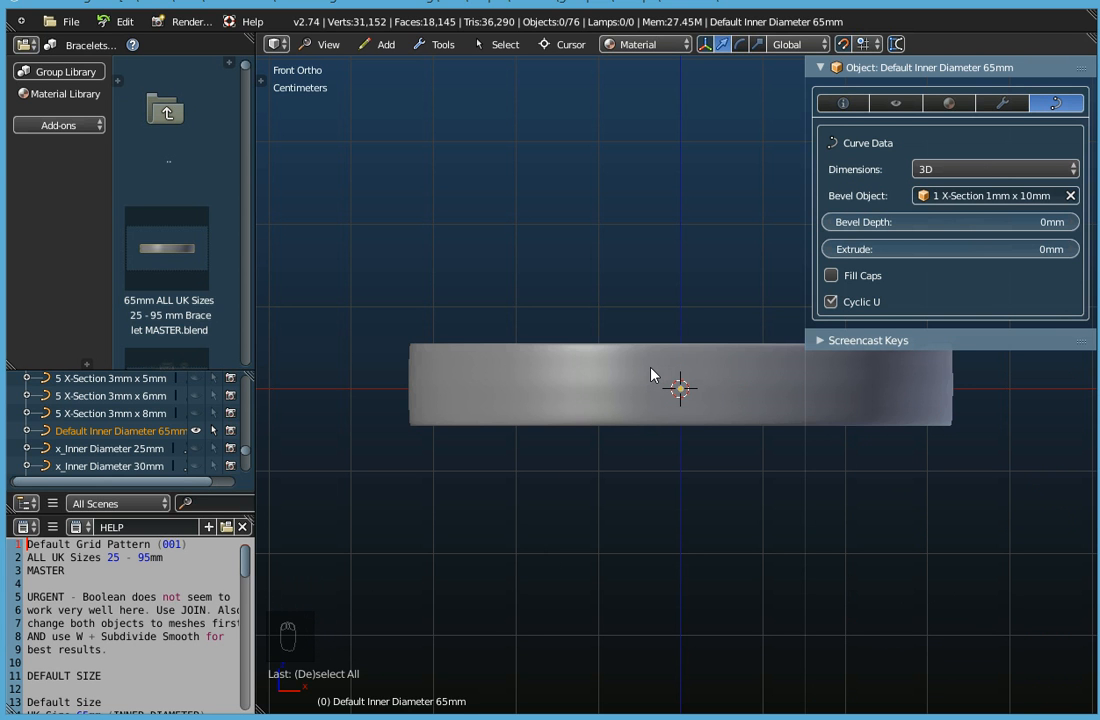
{"action": "left_click", "coordinate": [117, 433]}
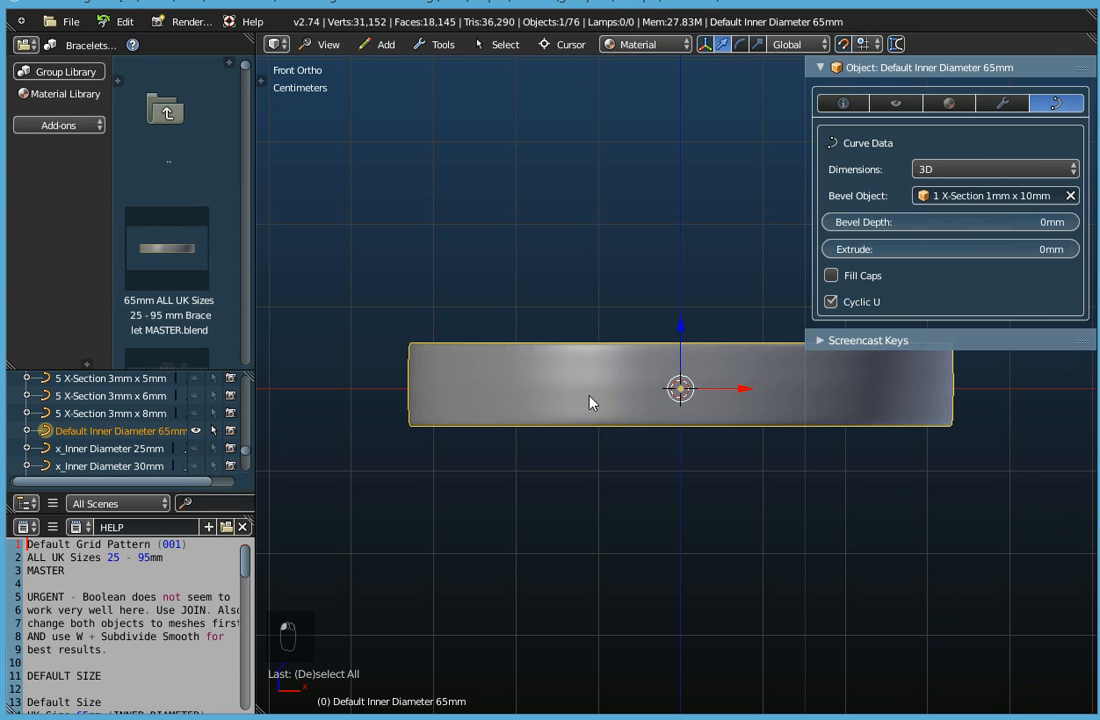
Examine the bracelet in perspective from close up and farther away, and review its main information and curve data.
{"action": "middle_click_drag", "start_coordinate": [635, 368], "coordinate": [520, 437]}
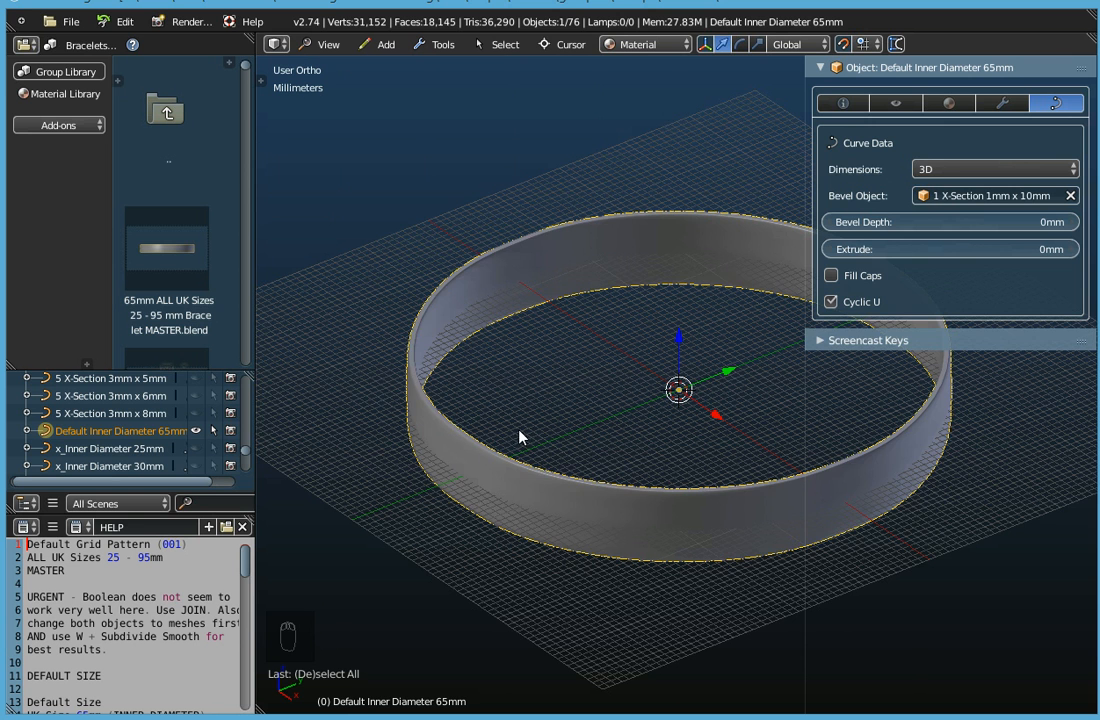
{"action": "scroll", "coordinate": [592, 465], "scroll_direction": "down", "scroll_amount": 4}
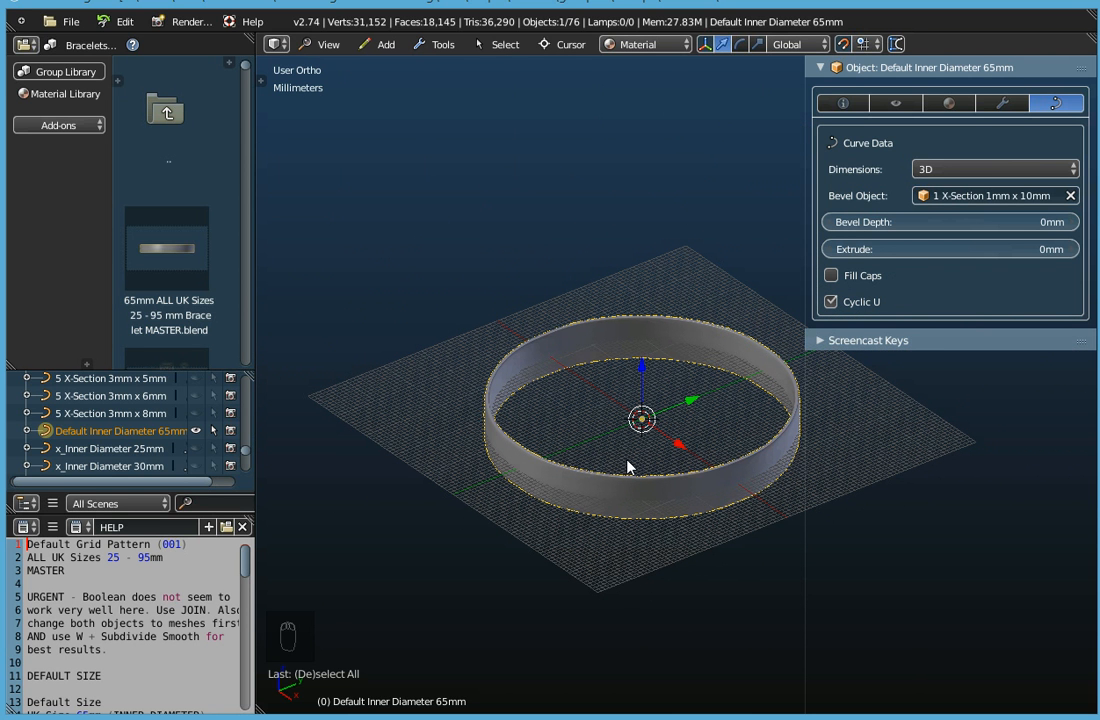
{"action": "scroll", "coordinate": [628, 467], "scroll_direction": "up", "scroll_amount": 4}
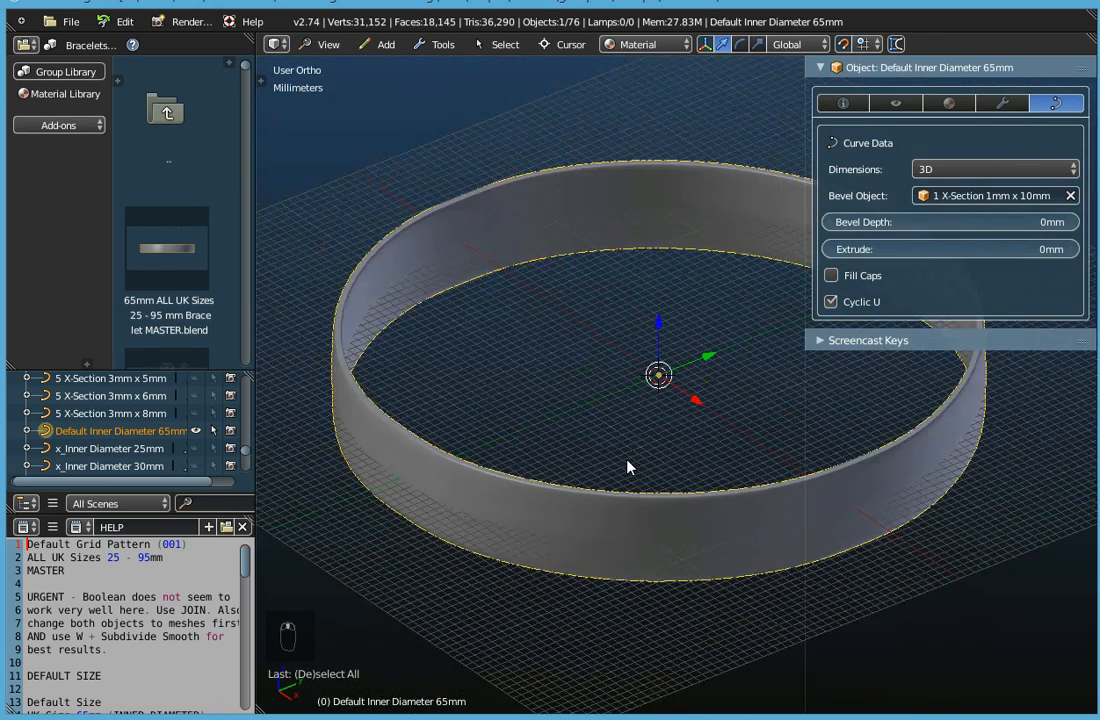
{"action": "scroll", "coordinate": [628, 467], "scroll_direction": "down", "scroll_amount": 4}
{"action": "mouse_move", "coordinate": [680, 484]}
{"action": "middle_mouse_down"}
{"action": "mouse_move", "coordinate": [689, 446]}
{"action": "mouse_move", "coordinate": [545, 470]}
{"action": "mouse_move", "coordinate": [540, 494]}
{"action": "mouse_move", "coordinate": [697, 484]}
{"action": "mouse_move", "coordinate": [695, 462]}
{"action": "mouse_move", "coordinate": [695, 481]}
{"action": "mouse_move", "coordinate": [707, 462]}
{"action": "mouse_move", "coordinate": [697, 481]}
{"action": "middle_mouse_up"}
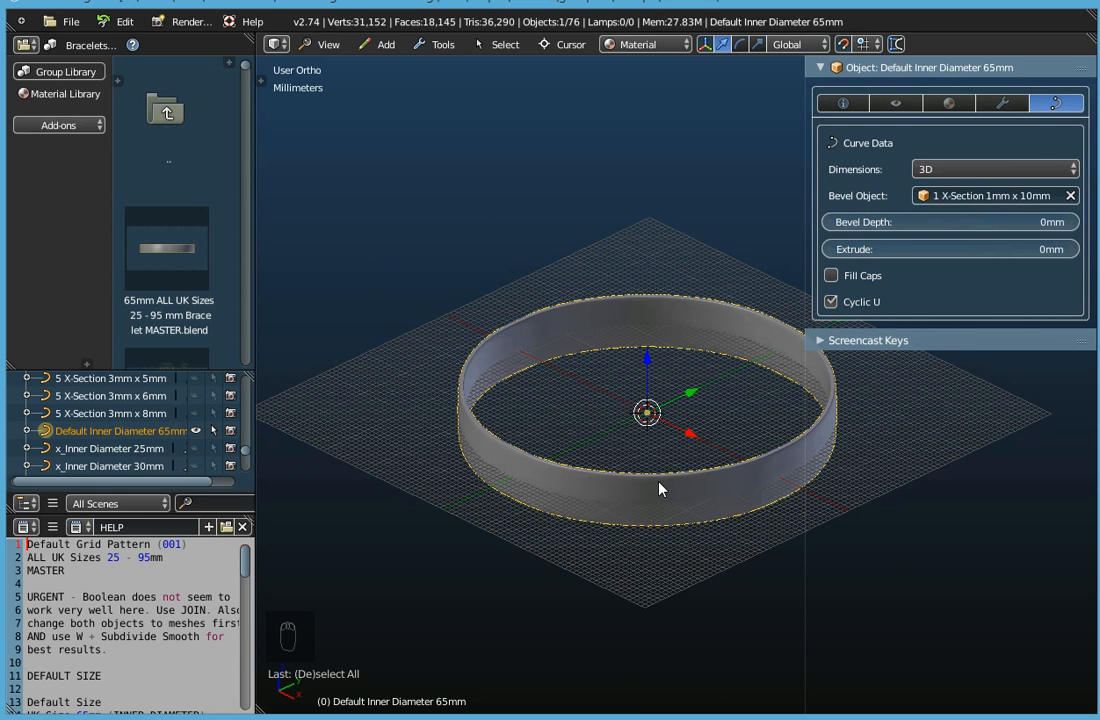
{"action": "mouse_move", "coordinate": [658, 486]}
{"action": "middle_mouse_down"}
{"action": "mouse_move", "coordinate": [658, 474]}
{"action": "mouse_move", "coordinate": [648, 530]}
{"action": "mouse_move", "coordinate": [642, 480]}
{"action": "middle_mouse_up"}
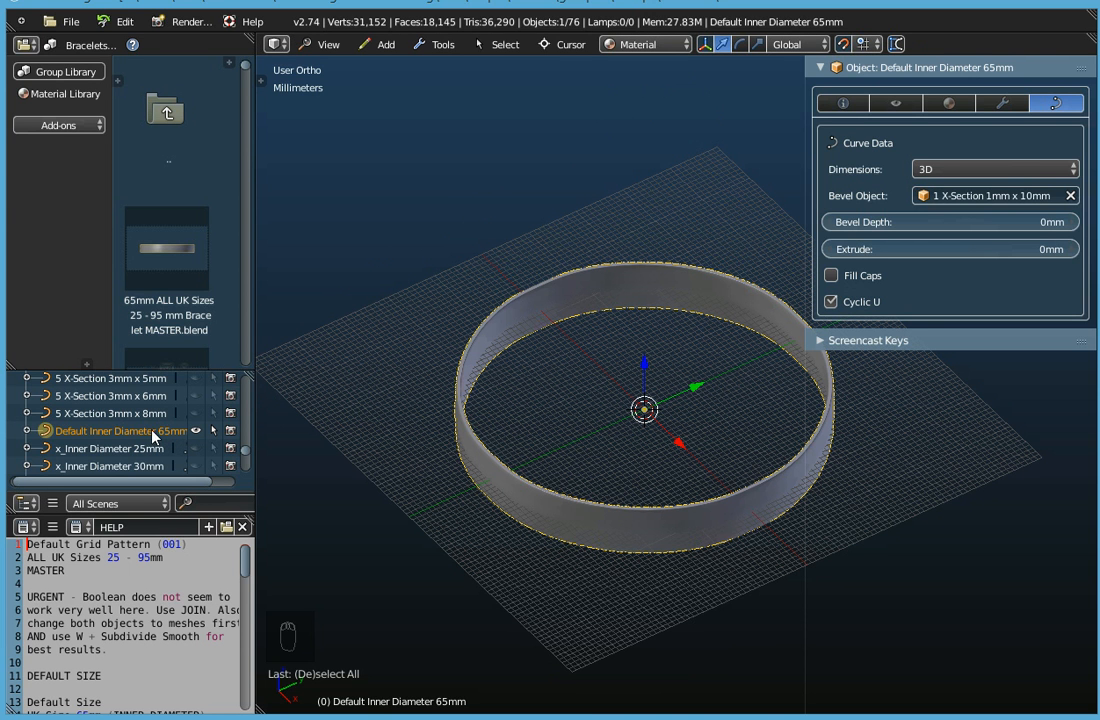
{"action": "left_click", "coordinate": [844, 106]}
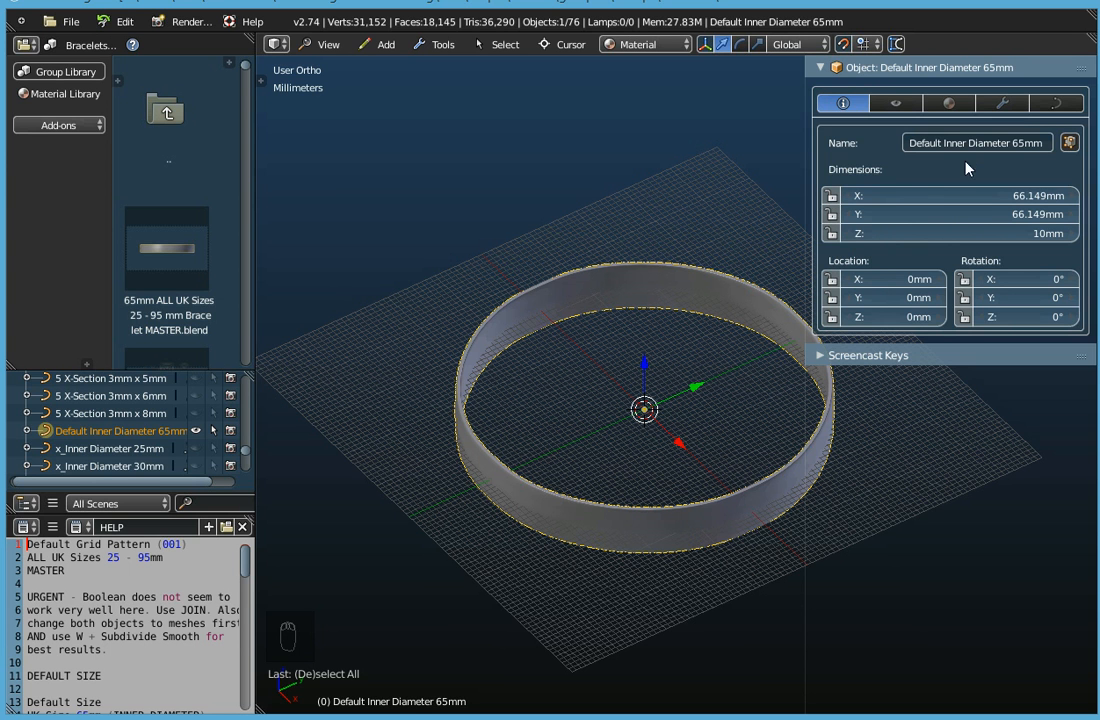
{"action": "left_click", "coordinate": [1062, 105]}
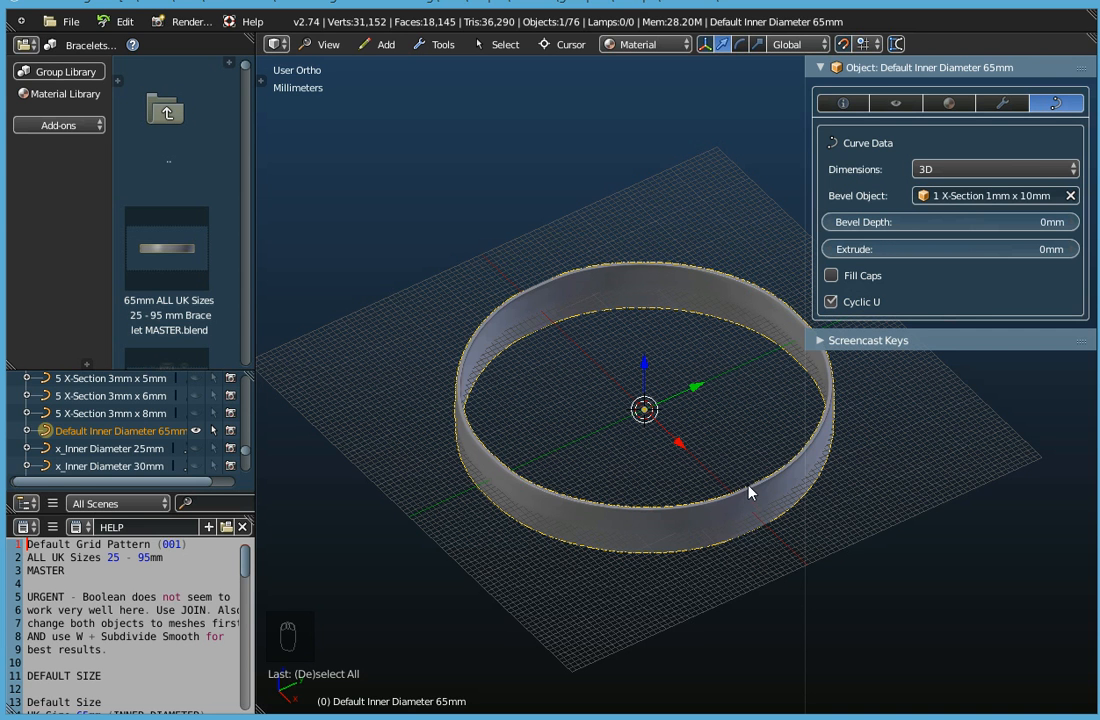
{"action": "left_click", "coordinate": [843, 103]}
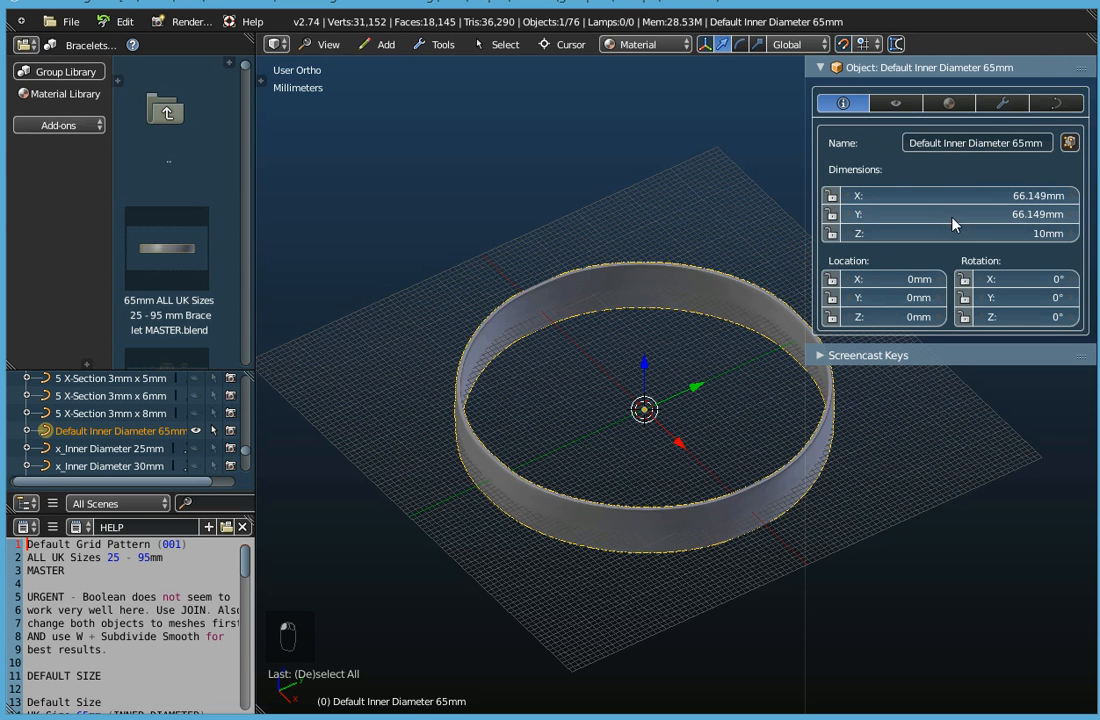
Set the bracelet curve's bevel object to 1 X-Section 1mm x 15mm and check the resulting dimensions.
{"action": "left_click", "coordinate": [1057, 103]}
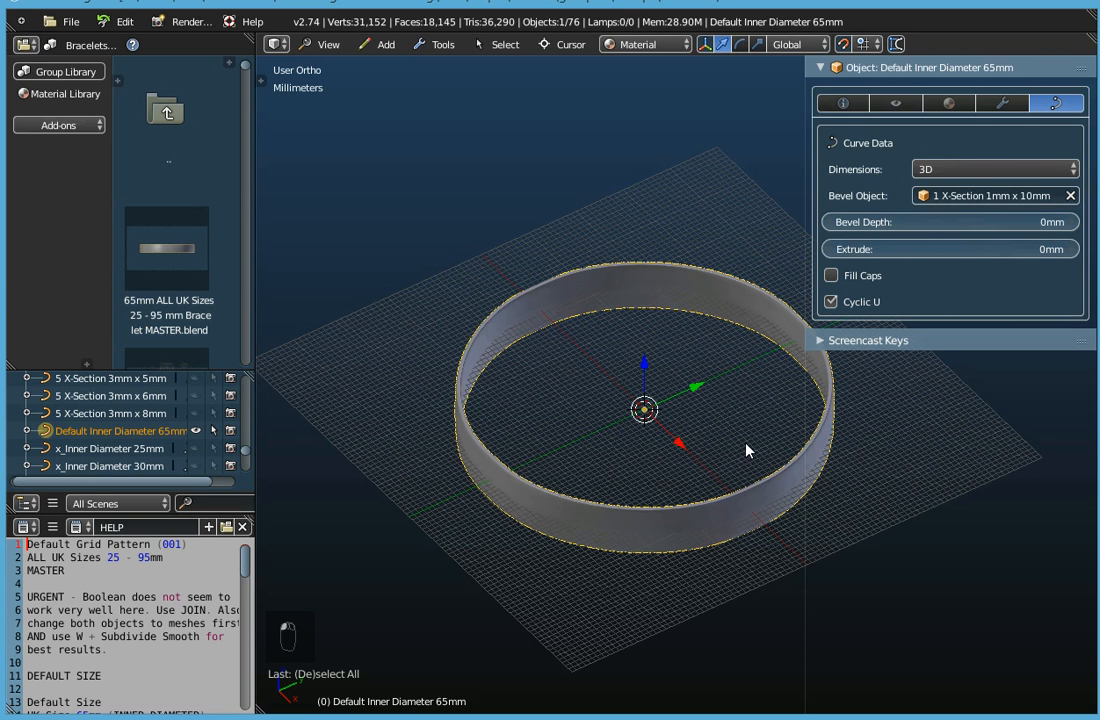
{"action": "left_click", "coordinate": [979, 198]}
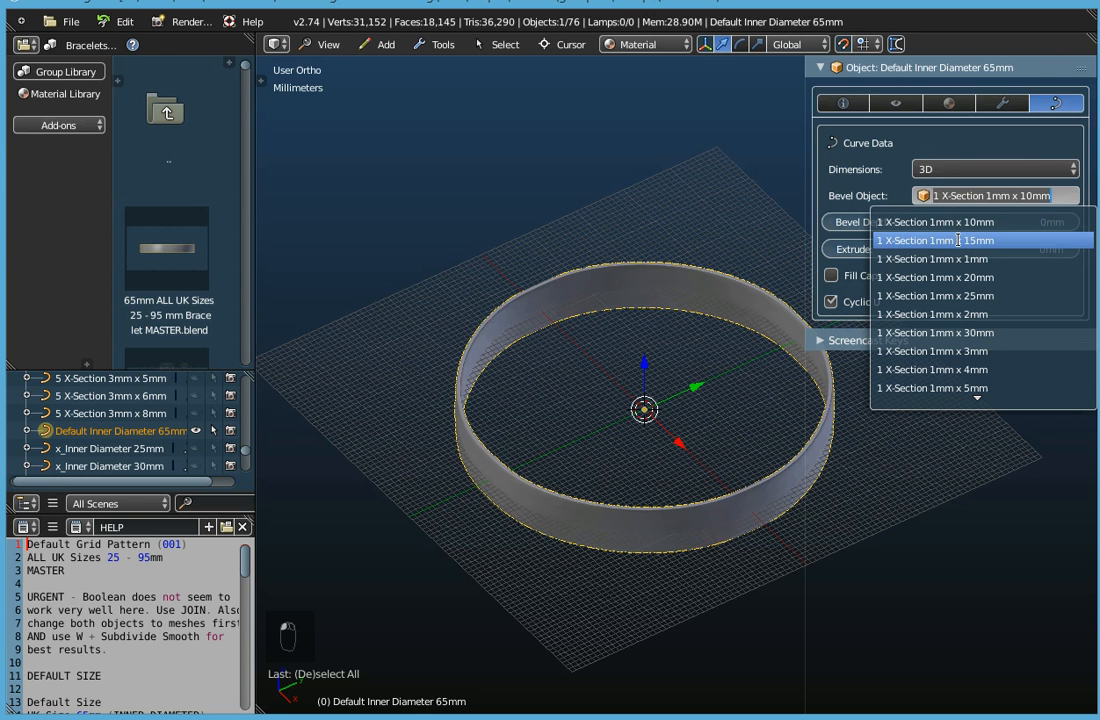
{"action": "left_click", "coordinate": [958, 240]}
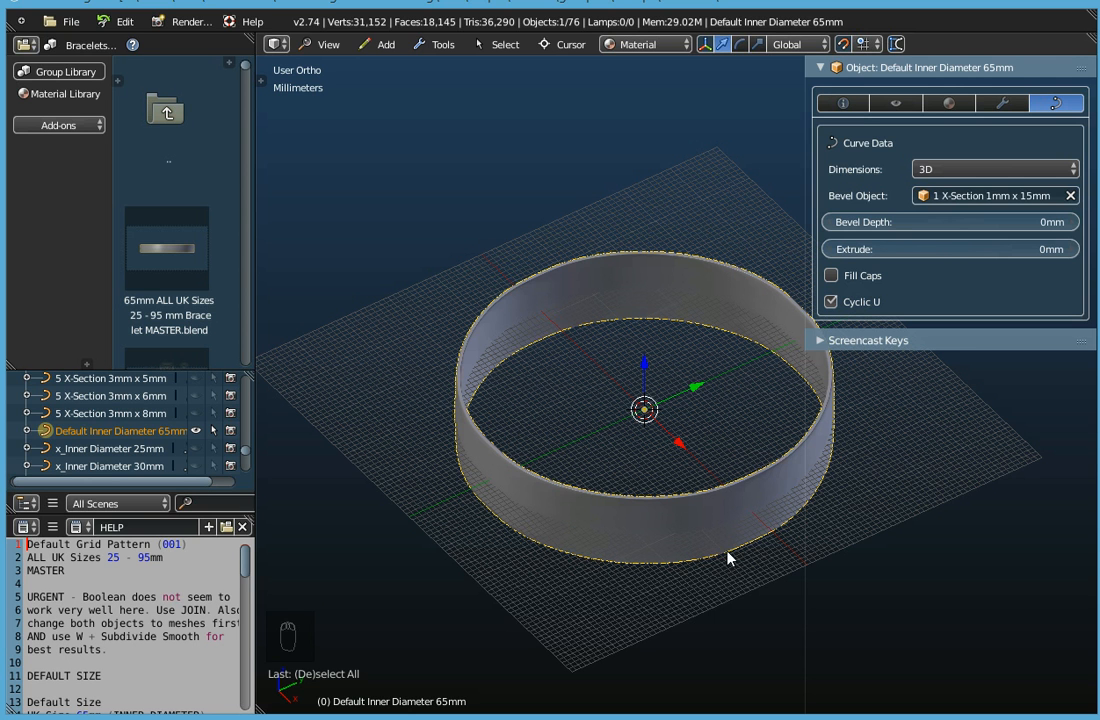
{"action": "left_click", "coordinate": [845, 104]}
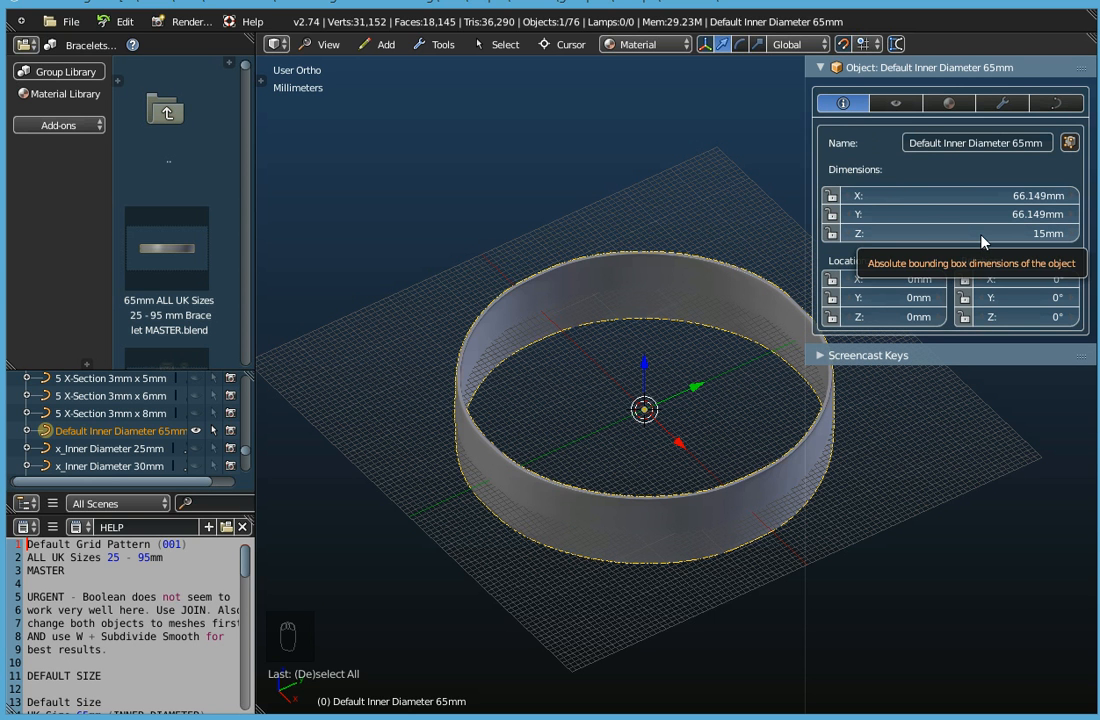
Change the bracelet curve's bevel object to 3 X-Section 2mm x 10mm and look at the thicker band.
{"action": "left_click", "coordinate": [1055, 104]}
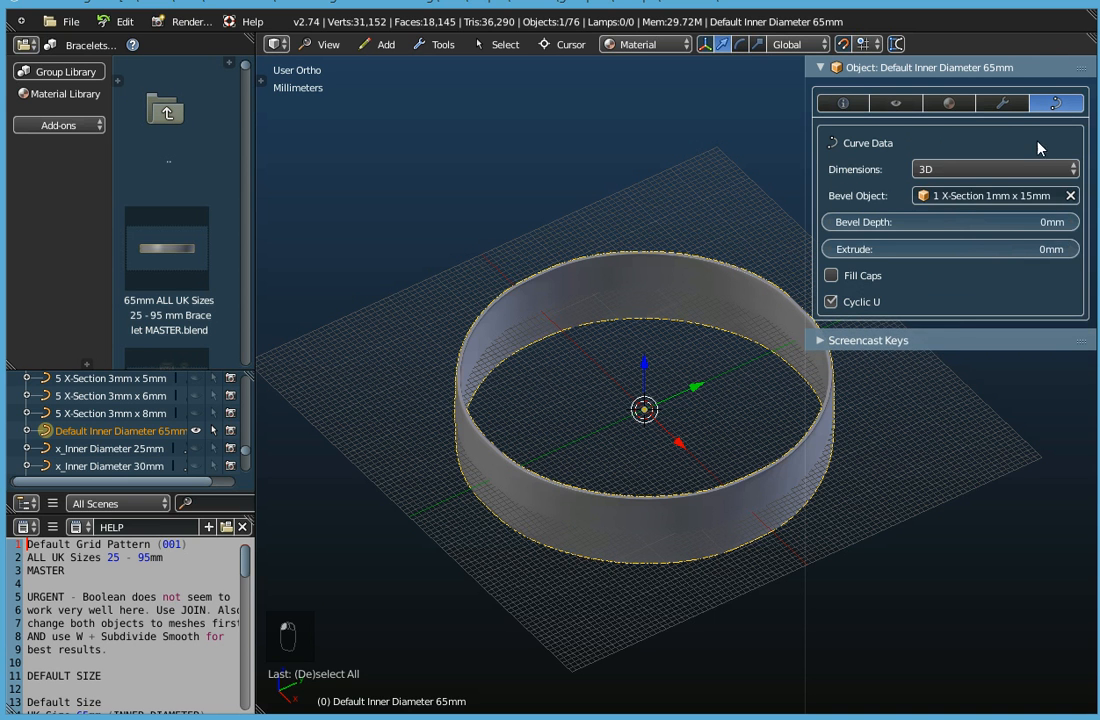
{"action": "left_click", "coordinate": [975, 196]}
{"action": "scroll", "coordinate": [970, 320], "scroll_direction": "down", "scroll_amount": 10}
{"action": "scroll", "coordinate": [957, 355], "scroll_direction": "down", "scroll_amount": 16}
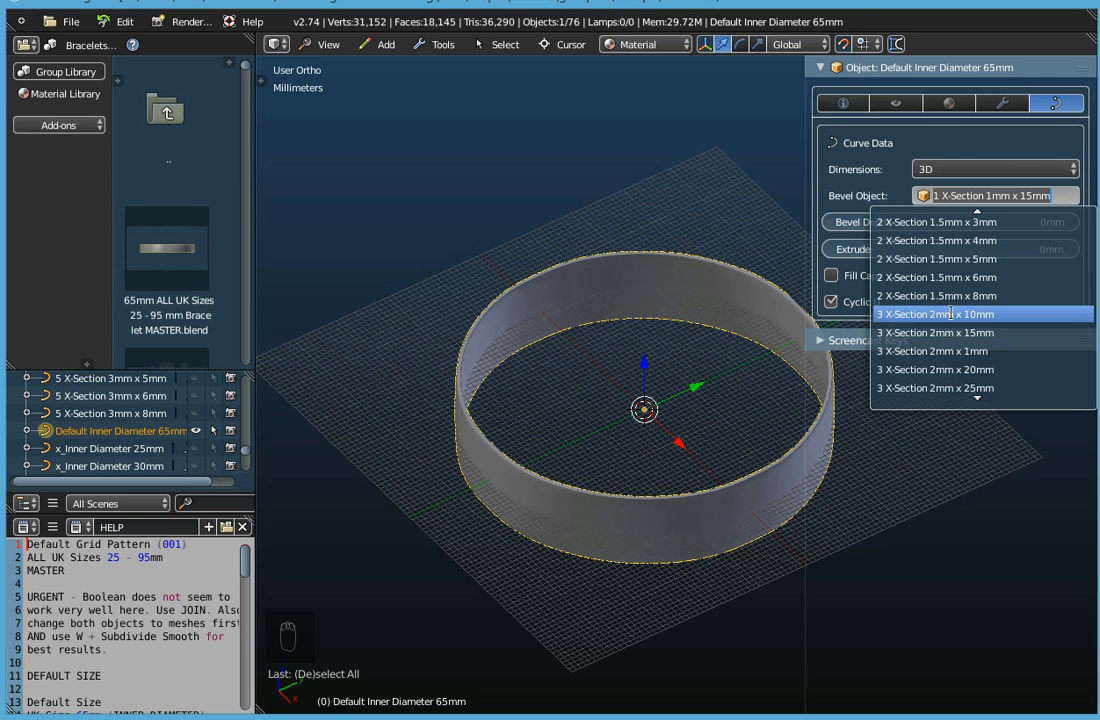
{"action": "left_click", "coordinate": [955, 316]}
{"action": "middle_click_drag", "start_coordinate": [683, 494], "coordinate": [668, 517]}
Return the bracelet curve's bevel object to 1 X-Section 1mm x 10mm and view the band from another side.
{"action": "left_click", "coordinate": [915, 197]}
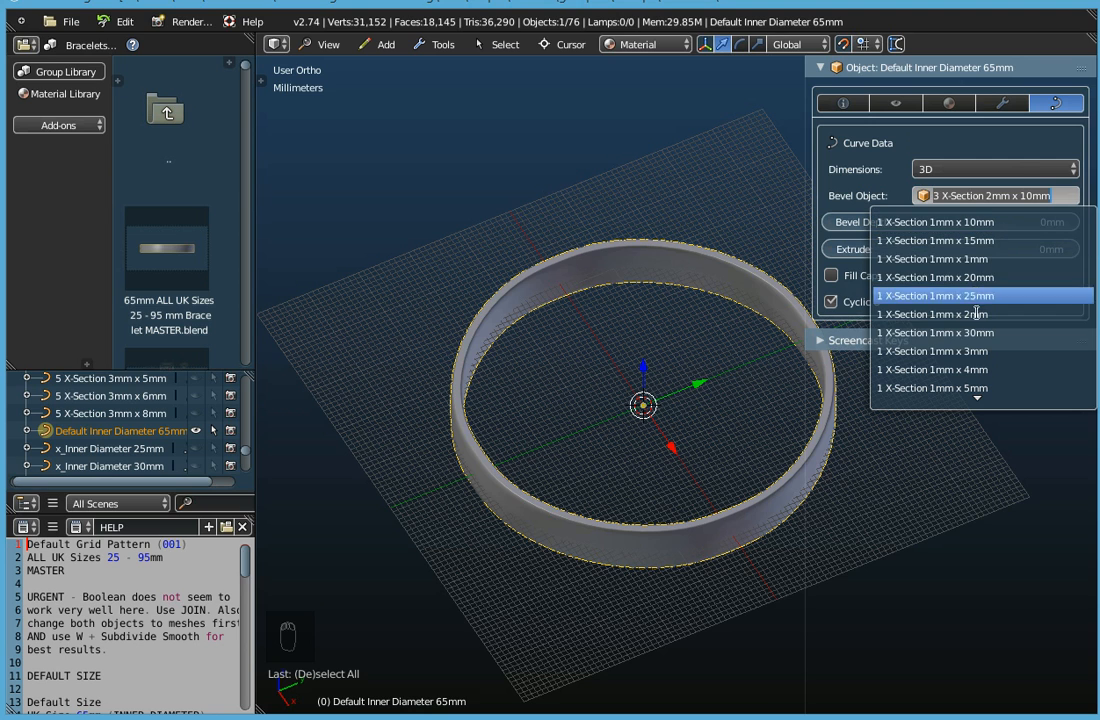
{"action": "left_click", "coordinate": [972, 222]}
{"action": "middle_click_drag", "start_coordinate": [678, 457], "coordinate": [650, 420]}
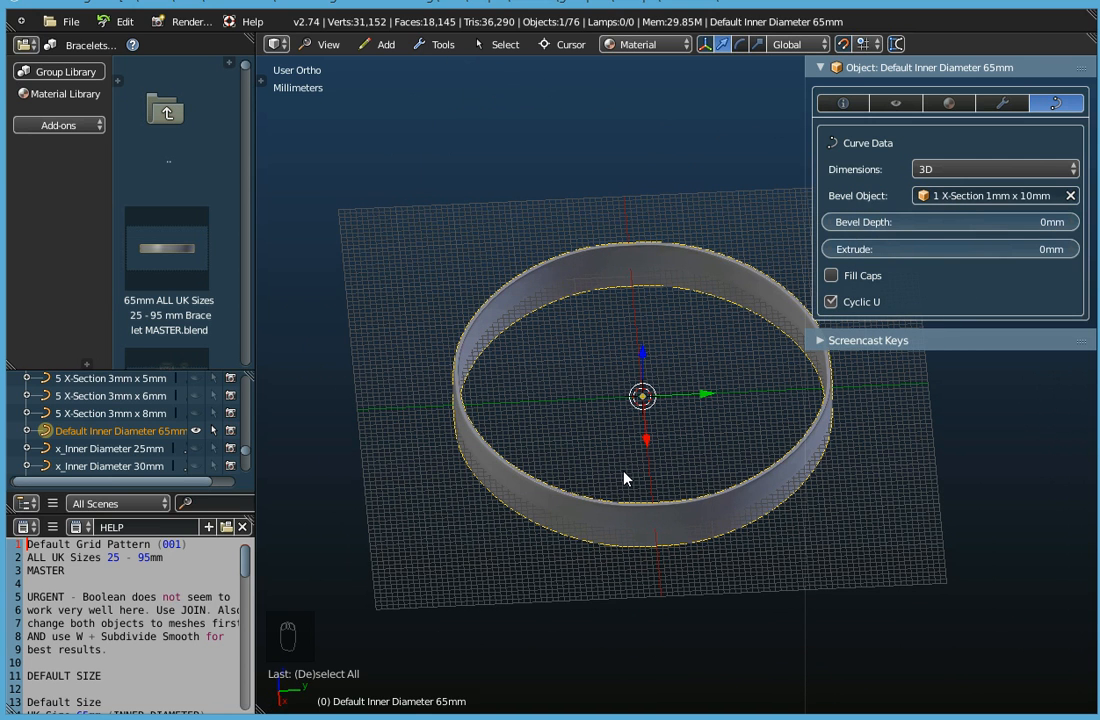
{"action": "middle_click_drag", "start_coordinate": [623, 478], "coordinate": [447, 476]}
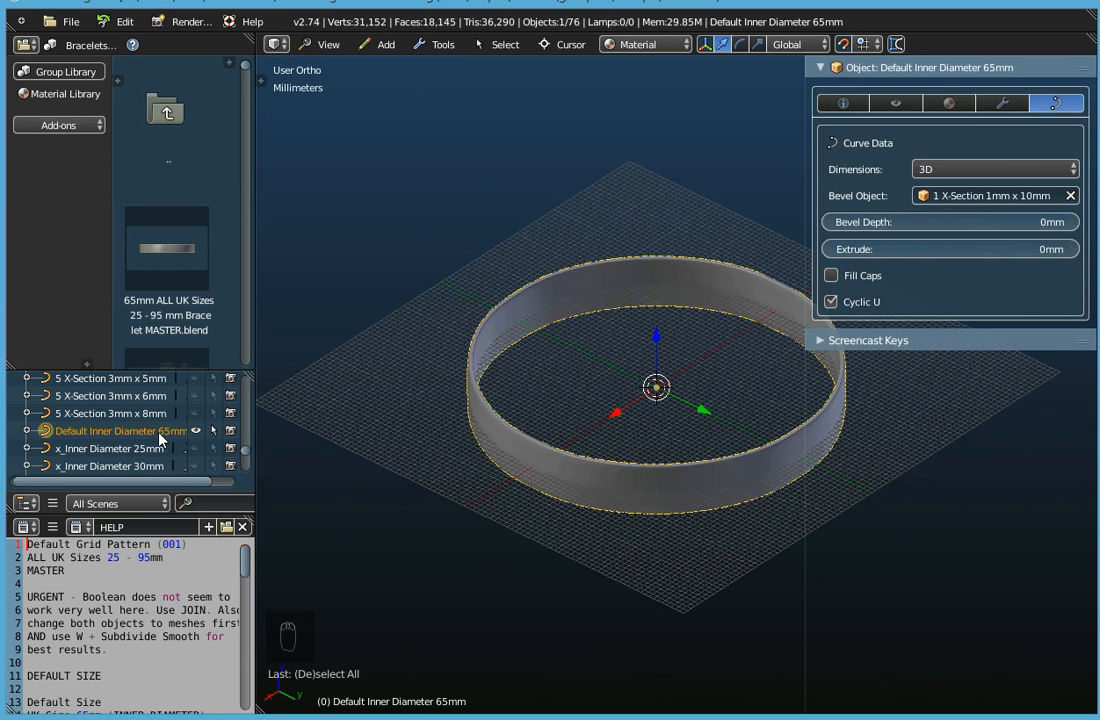
Clear the bevel object from the bracelet curve so only the bare circle path is left.
{"action": "left_click", "coordinate": [1071, 196]}
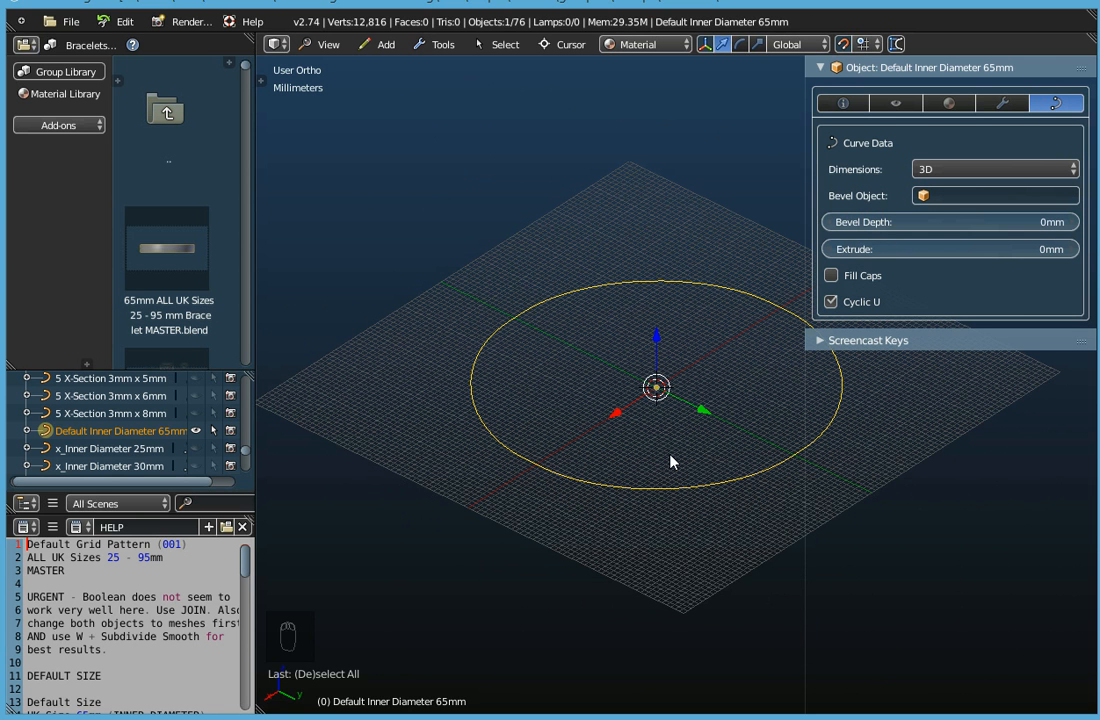
{"action": "middle_click_drag", "start_coordinate": [658, 454], "coordinate": [585, 457], "text": "shift"}
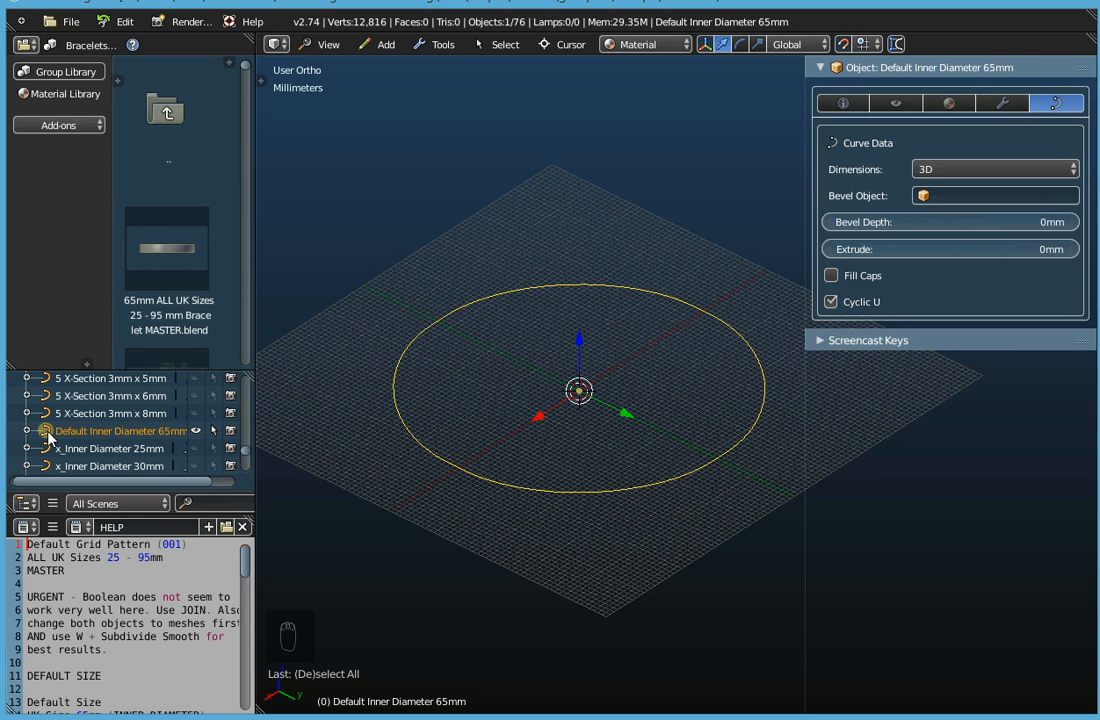
{"action": "left_click", "coordinate": [386, 45]}
{"action": "mouse_move", "coordinate": [395, 85]}
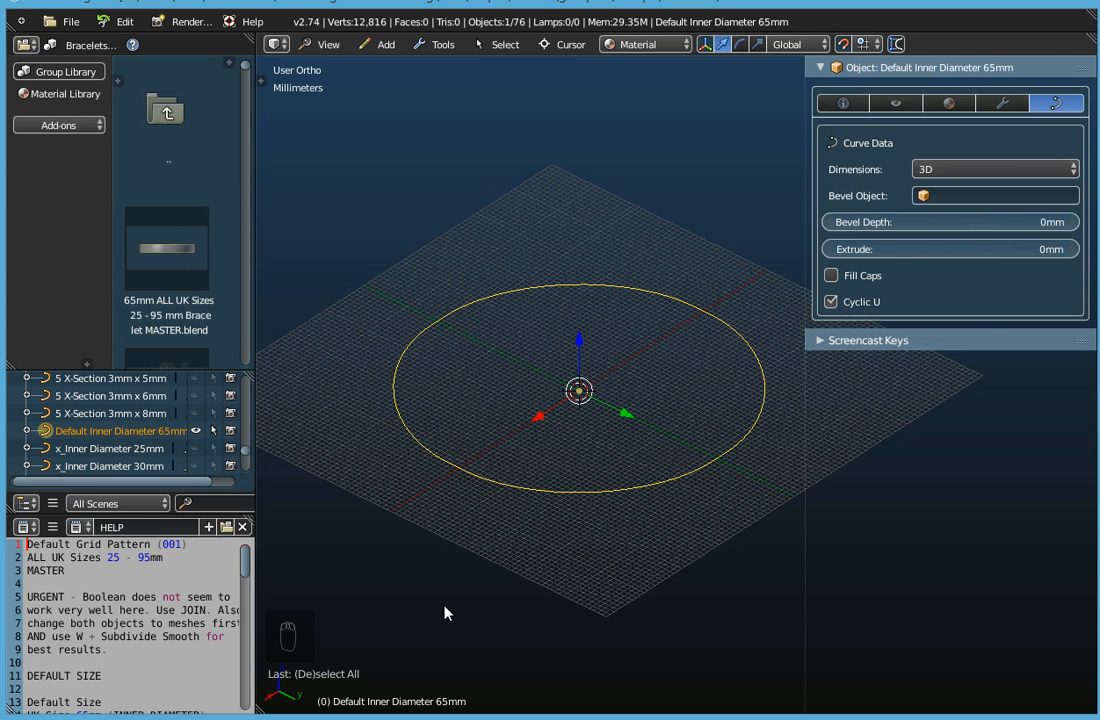
Enter Edit Mode on the circle curve and select each control point around its control cage in turn.
{"action": "key", "text": "Tab"}
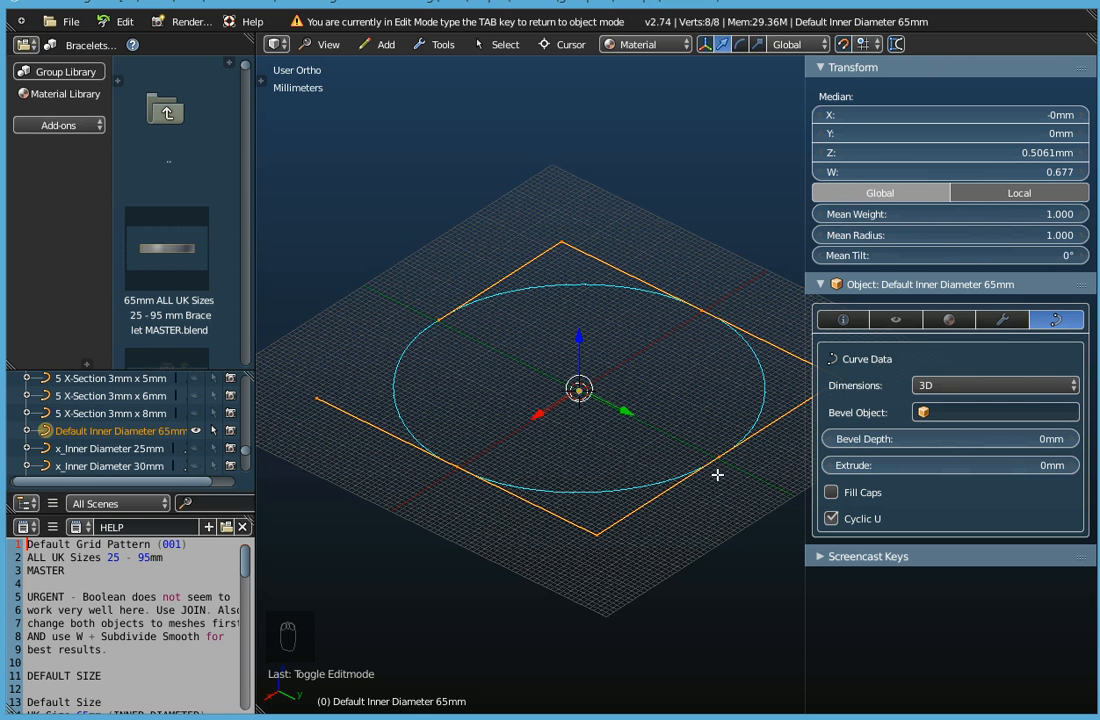
{"action": "middle_click_drag", "start_coordinate": [723, 456], "coordinate": [651, 432]}
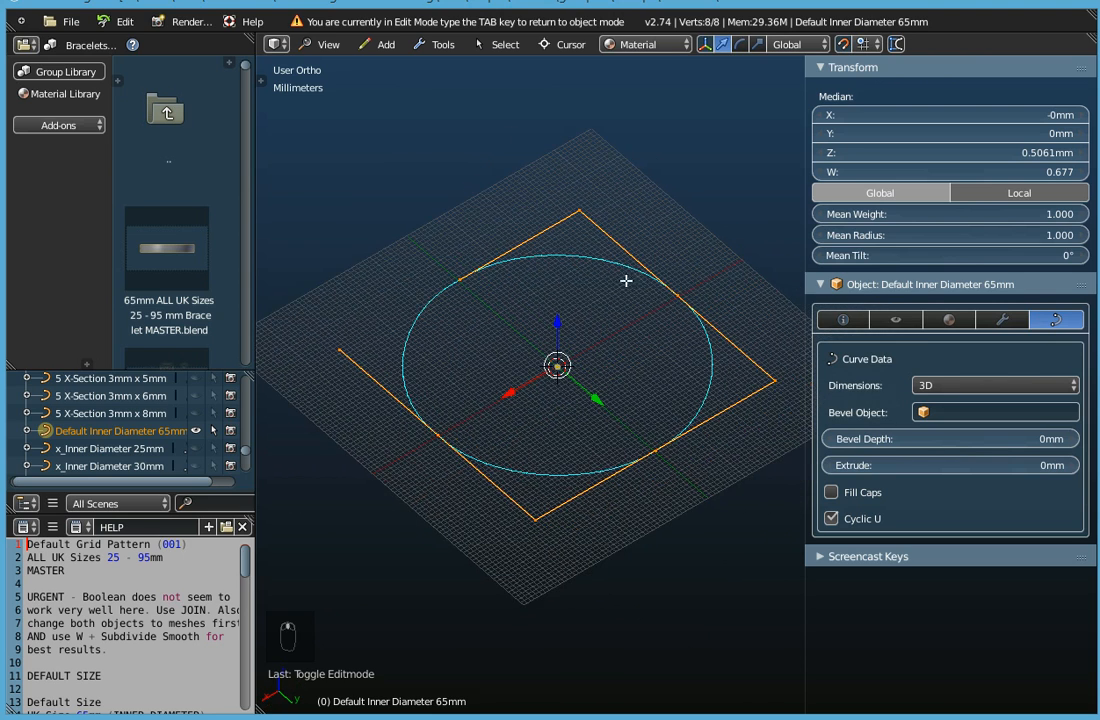
{"action": "right_click", "coordinate": [579, 212]}
{"action": "right_click", "coordinate": [676, 293]}
{"action": "right_click", "coordinate": [768, 380]}
{"action": "right_click", "coordinate": [654, 451]}
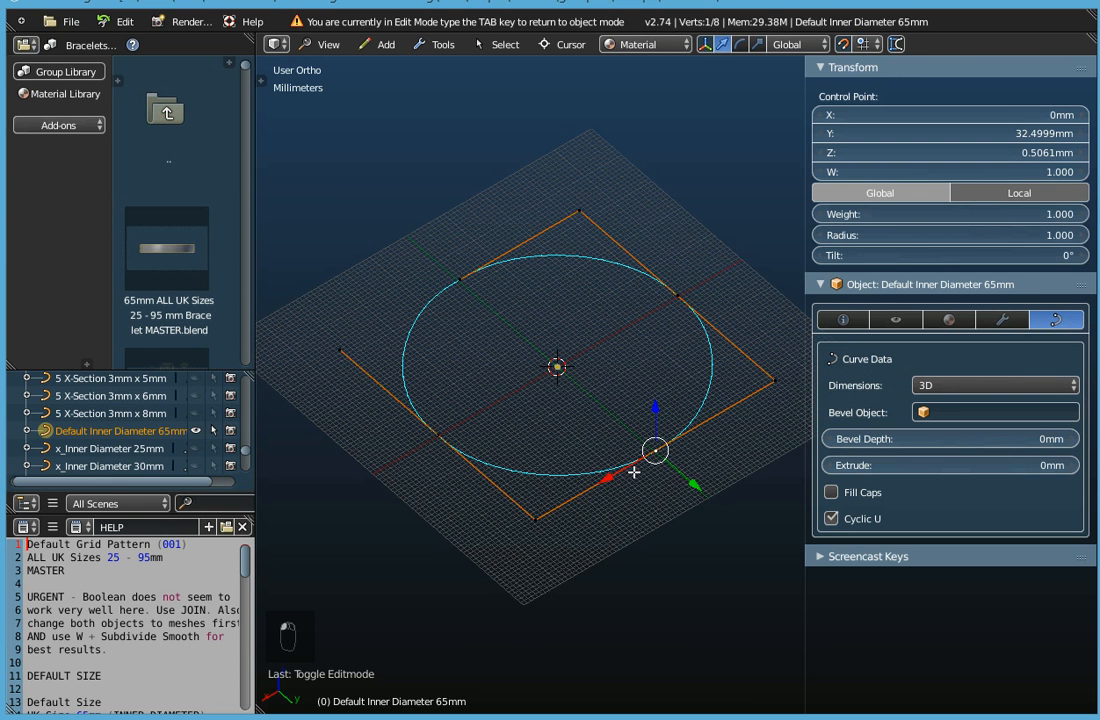
{"action": "right_click", "coordinate": [535, 518]}
{"action": "right_click", "coordinate": [437, 435]}
{"action": "right_click", "coordinate": [343, 350]}
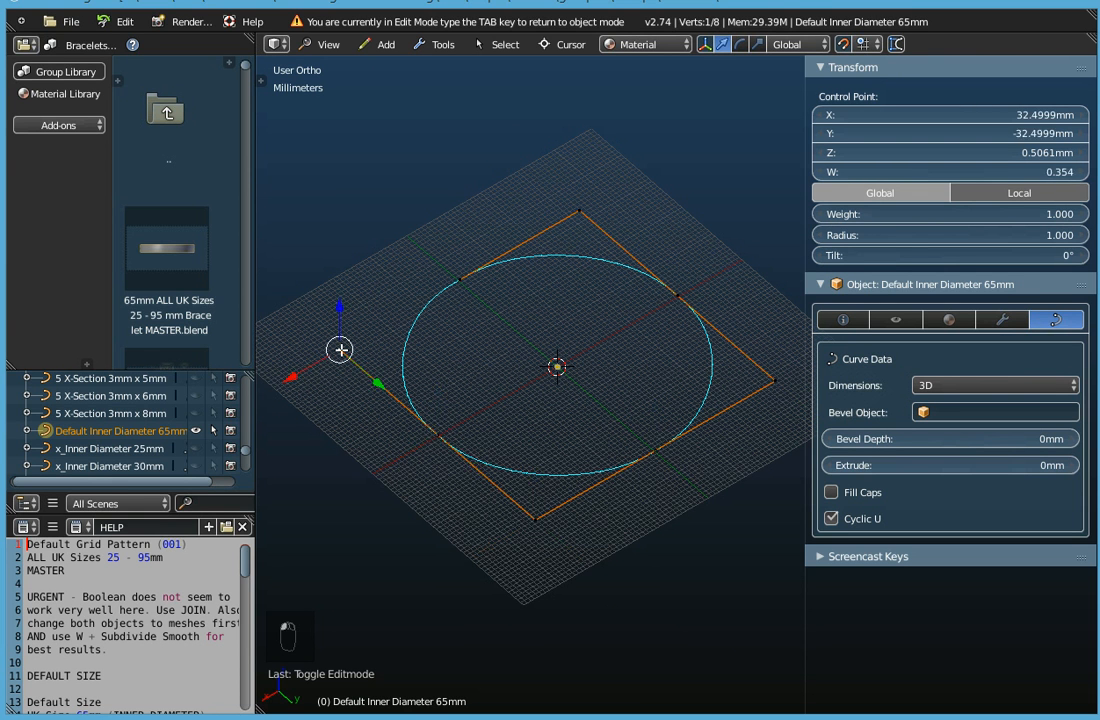
{"action": "right_click", "coordinate": [466, 268]}
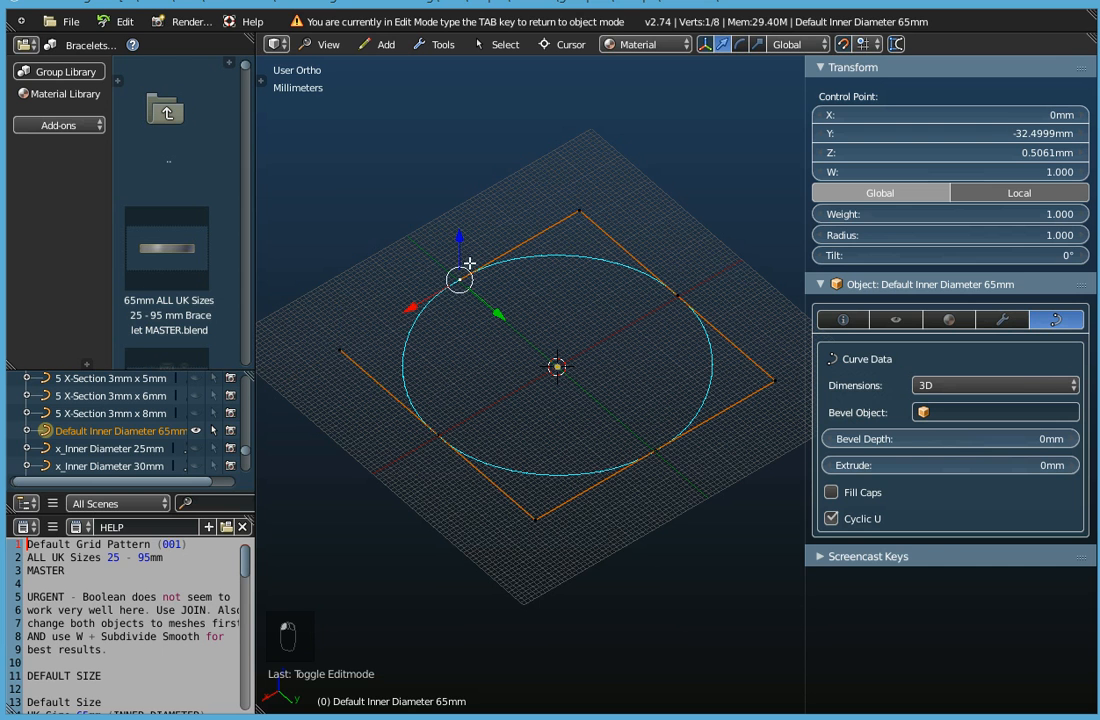
Select the four control points that touch the circle one after another to examine them.
{"action": "right_click", "coordinate": [680, 290]}
{"action": "right_click", "coordinate": [656, 450]}
{"action": "right_click", "coordinate": [445, 428]}
{"action": "right_click", "coordinate": [460, 276]}
{"action": "right_click", "coordinate": [676, 293]}
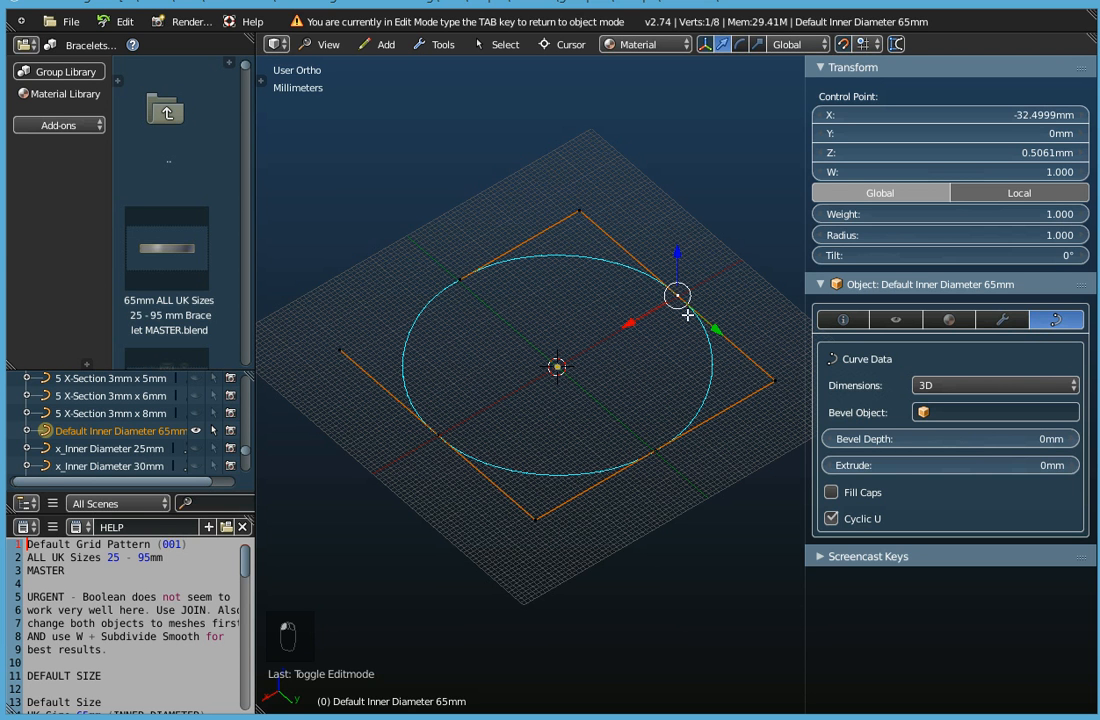
Select the four corner control points of the square control cage one after another to examine them.
{"action": "right_click", "coordinate": [774, 380]}
{"action": "right_click", "coordinate": [578, 210]}
{"action": "right_click", "coordinate": [534, 517]}
{"action": "right_click", "coordinate": [336, 344]}
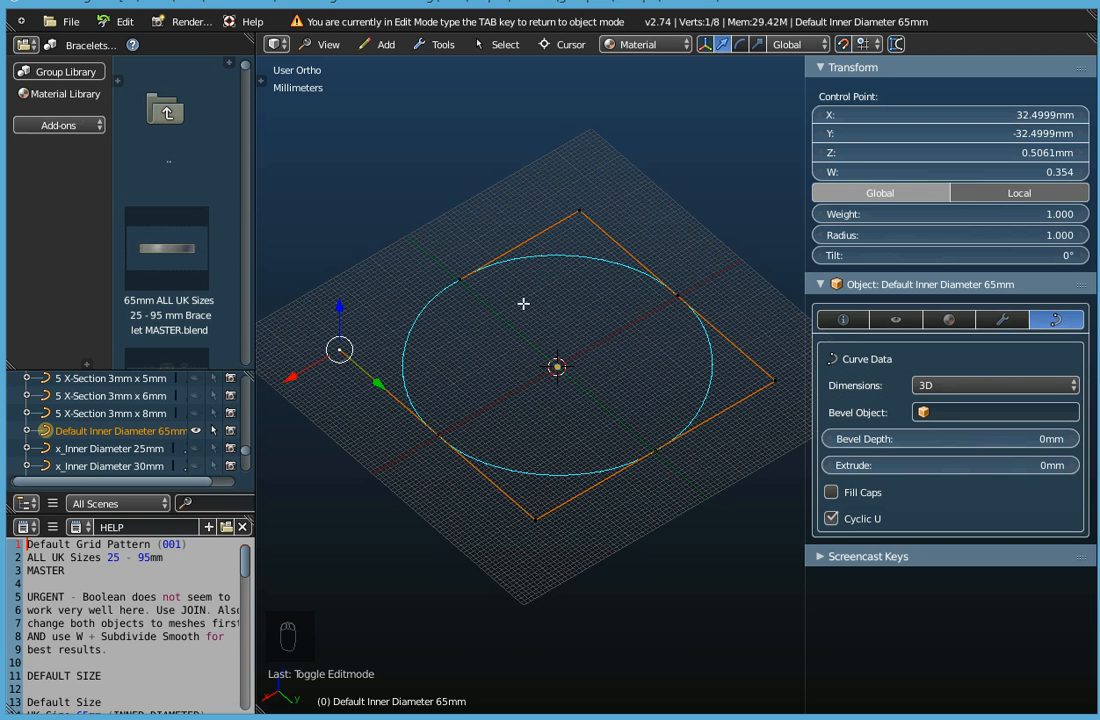
Inspect the circle curve's segments and direction arrows up close, and return to an overview of the whole curve.
{"action": "scroll", "coordinate": [518, 252], "scroll_direction": "up", "scroll_amount": 5}
{"action": "scroll", "coordinate": [518, 252], "scroll_direction": "up", "scroll_amount": 4}
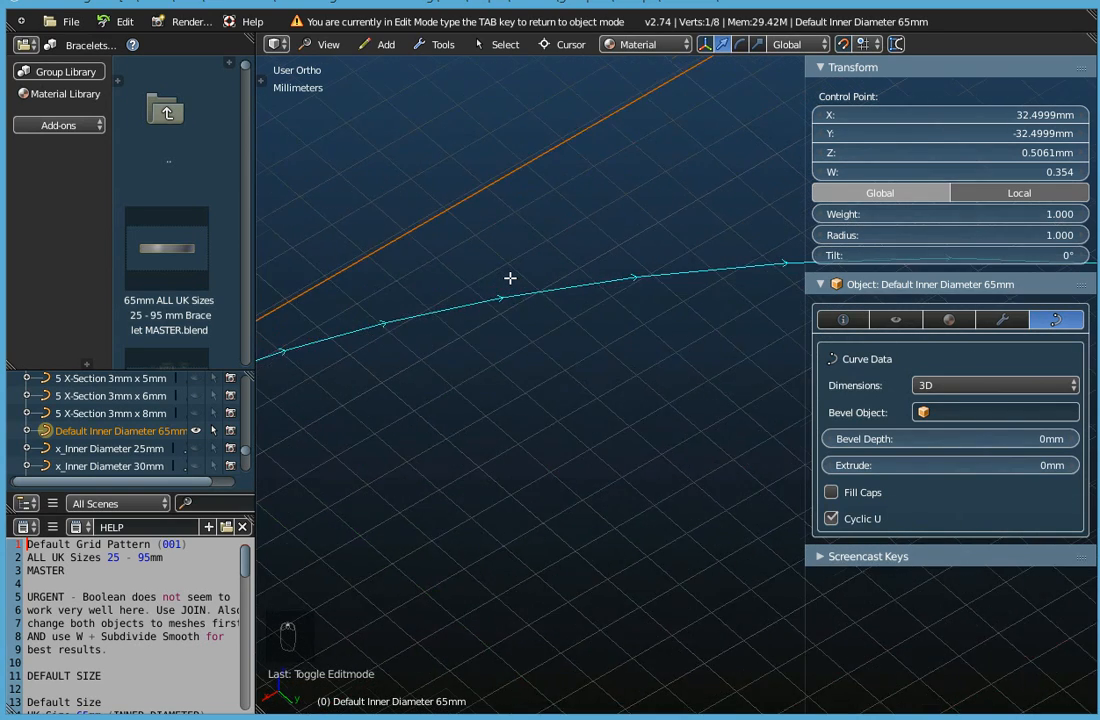
{"action": "scroll", "coordinate": [510, 278], "scroll_direction": "up", "scroll_amount": 2}
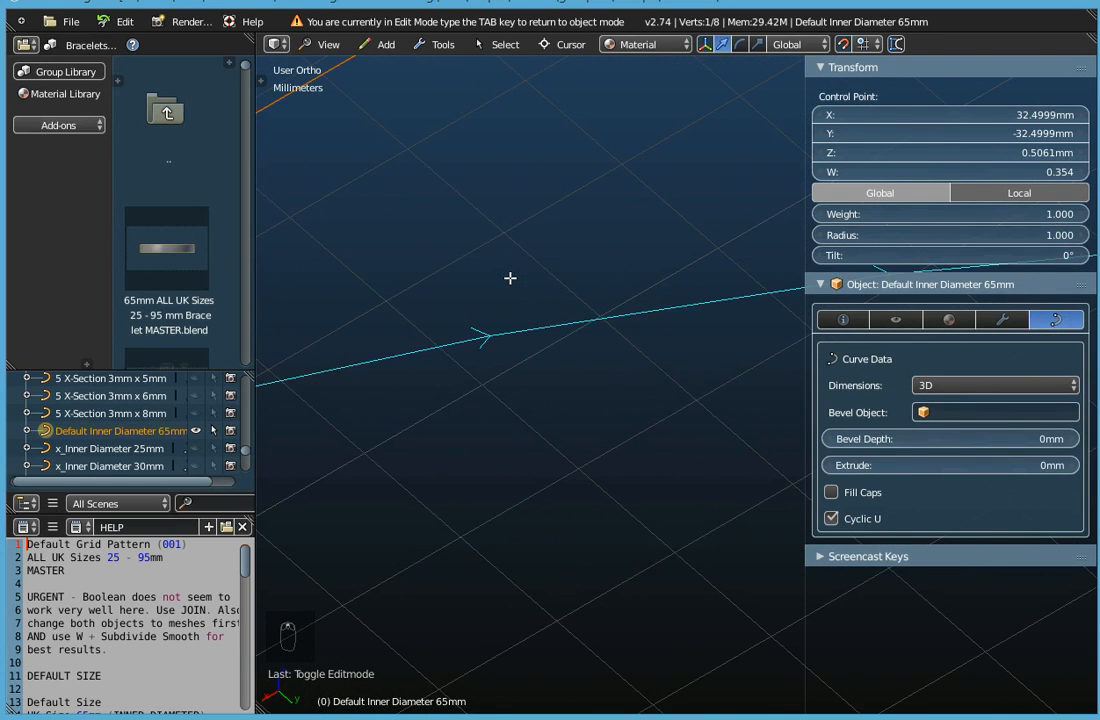
{"action": "scroll", "coordinate": [510, 278], "scroll_direction": "down", "scroll_amount": 8}
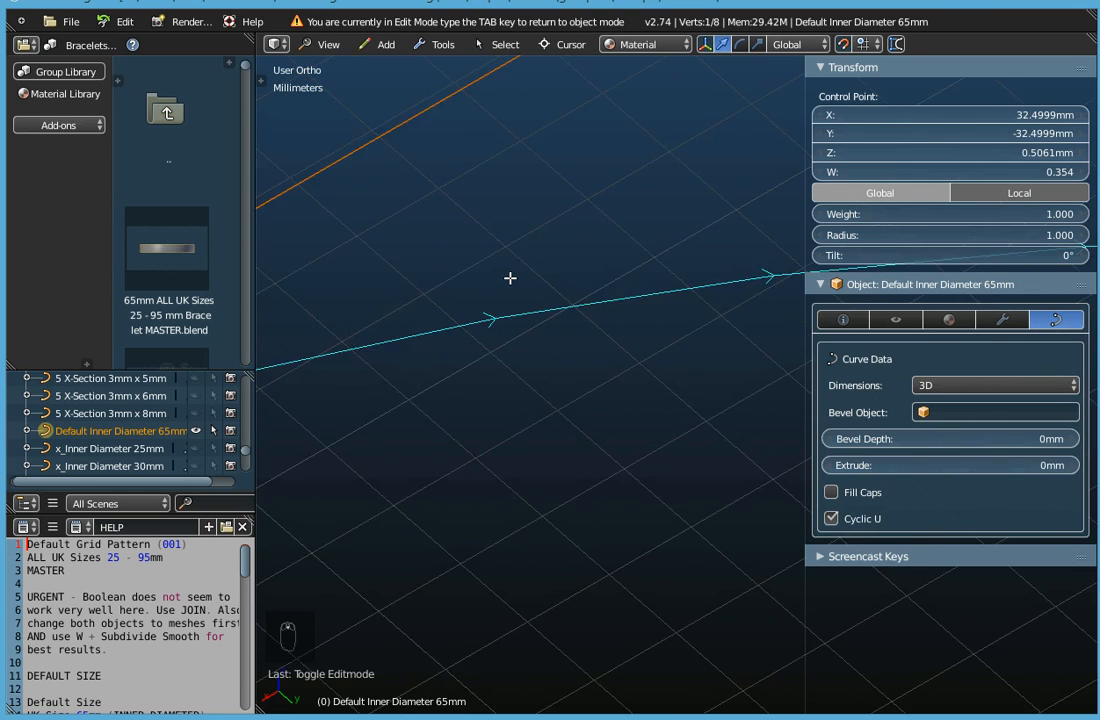
{"action": "scroll", "coordinate": [510, 278], "scroll_direction": "down", "scroll_amount": 1}
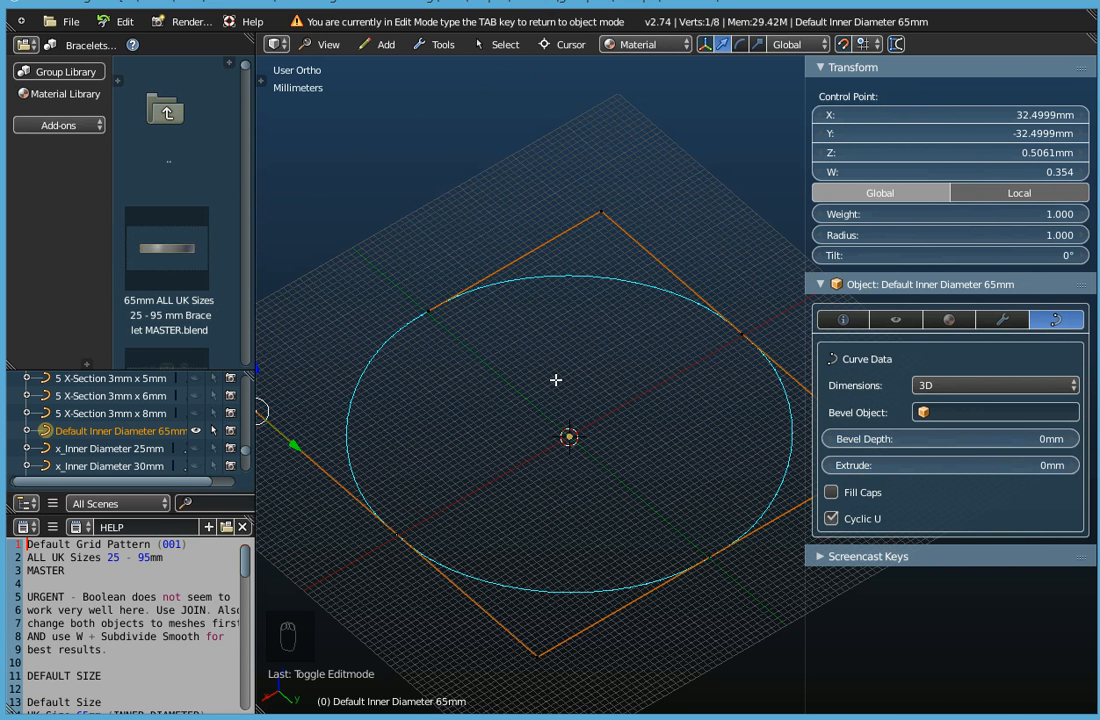
Raise the control point where the circle crosses the positive X axis by 10 mm along Z.
{"action": "scroll", "coordinate": [556, 380], "scroll_direction": "down", "scroll_amount": 3}
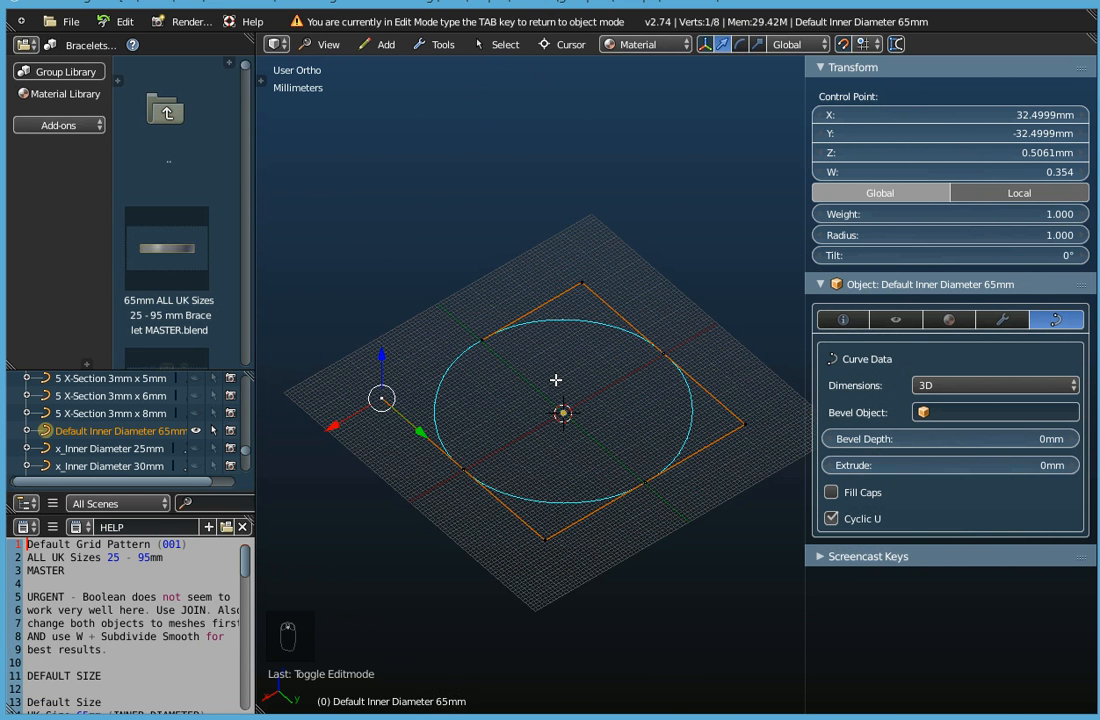
{"action": "right_click", "coordinate": [467, 465]}
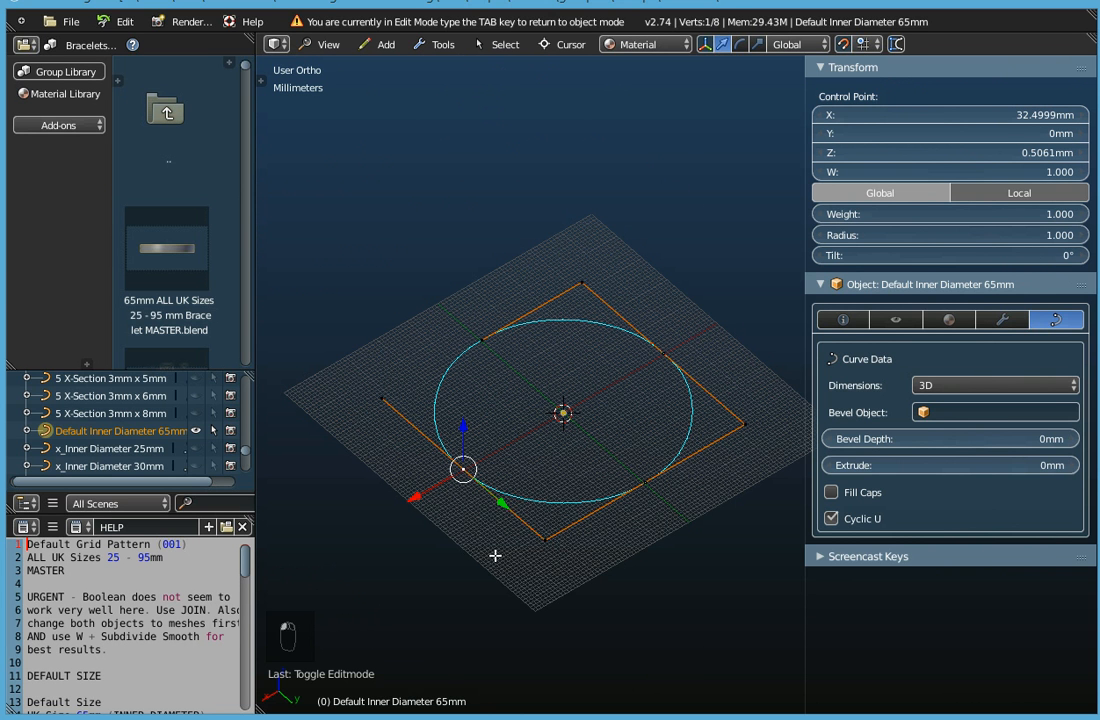
{"action": "middle_click_drag", "start_coordinate": [497, 559], "coordinate": [403, 459]}
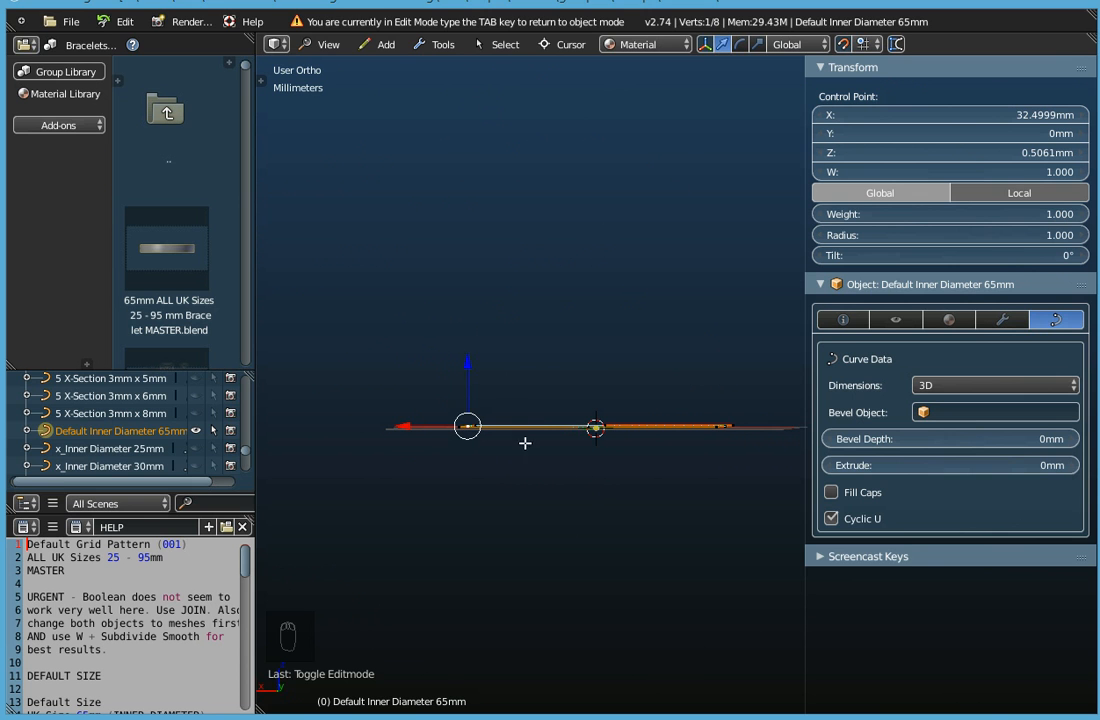
{"action": "left_click", "coordinate": [322, 44]}
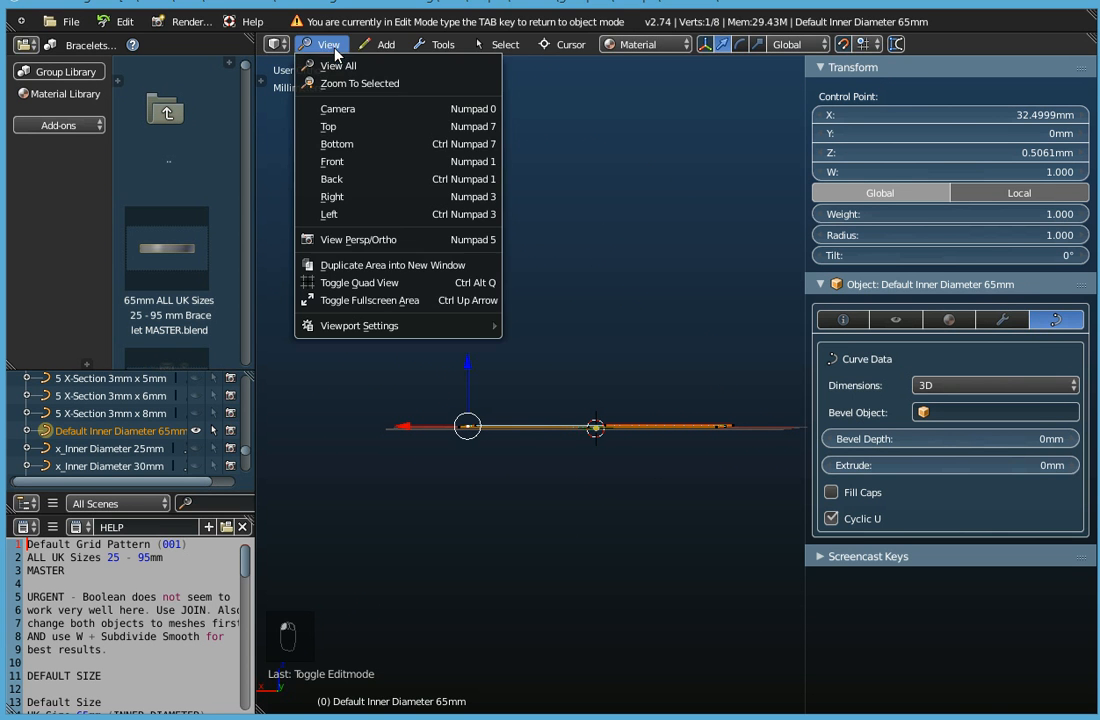
{"action": "left_click", "coordinate": [343, 161]}
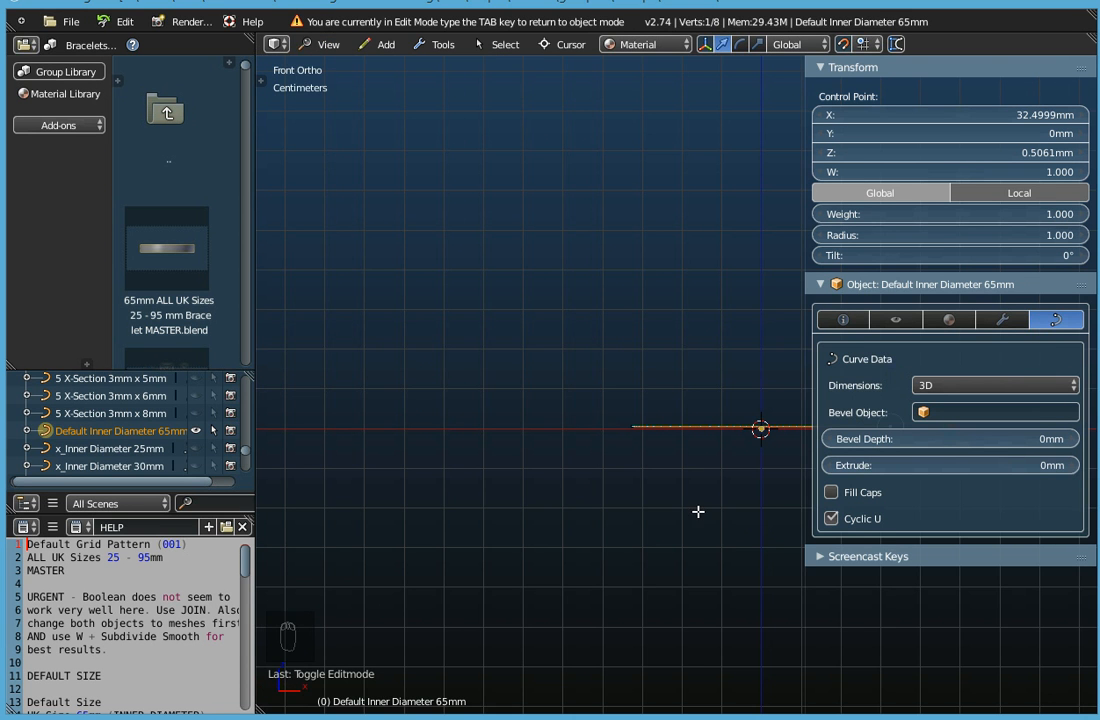
{"action": "middle_click_drag", "start_coordinate": [520, 380], "coordinate": [277, 373], "text": "shift"}
{"action": "scroll", "coordinate": [599, 454], "scroll_direction": "up", "scroll_amount": 2}
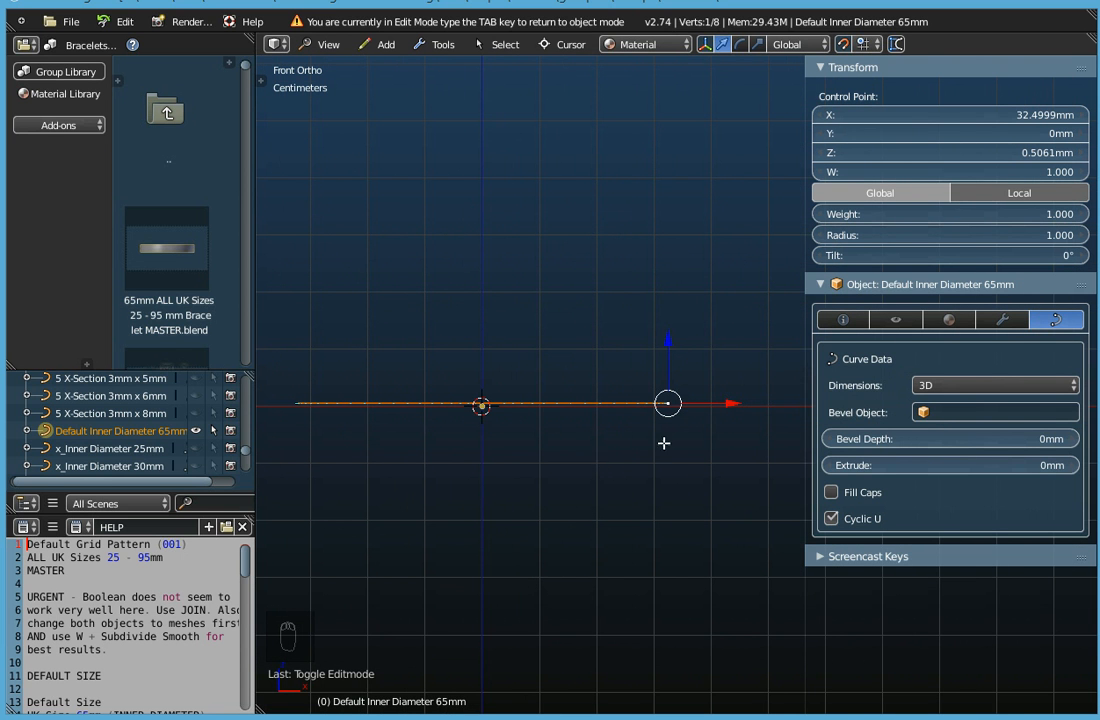
{"action": "left_click_drag", "start_coordinate": [668, 338], "coordinate": [665, 294]}
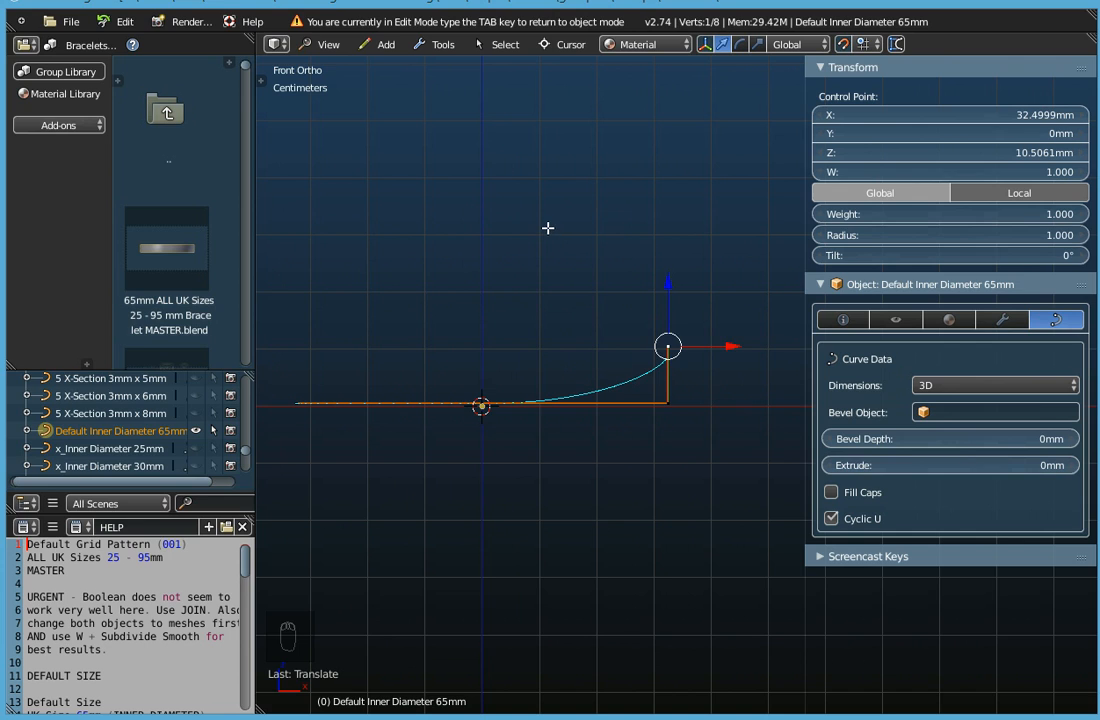
Lower the opposite control point, where the curve crosses the negative X axis, by 10 mm along Z.
{"action": "middle_click_drag", "start_coordinate": [547, 228], "coordinate": [584, 265]}
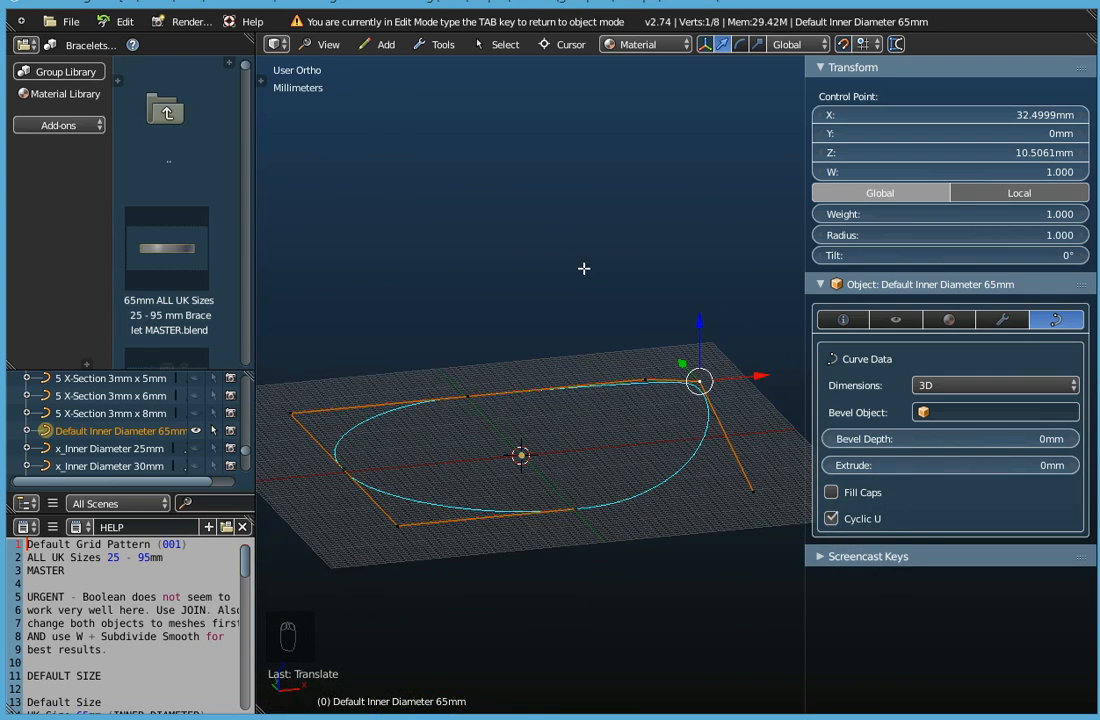
{"action": "right_click", "coordinate": [343, 465]}
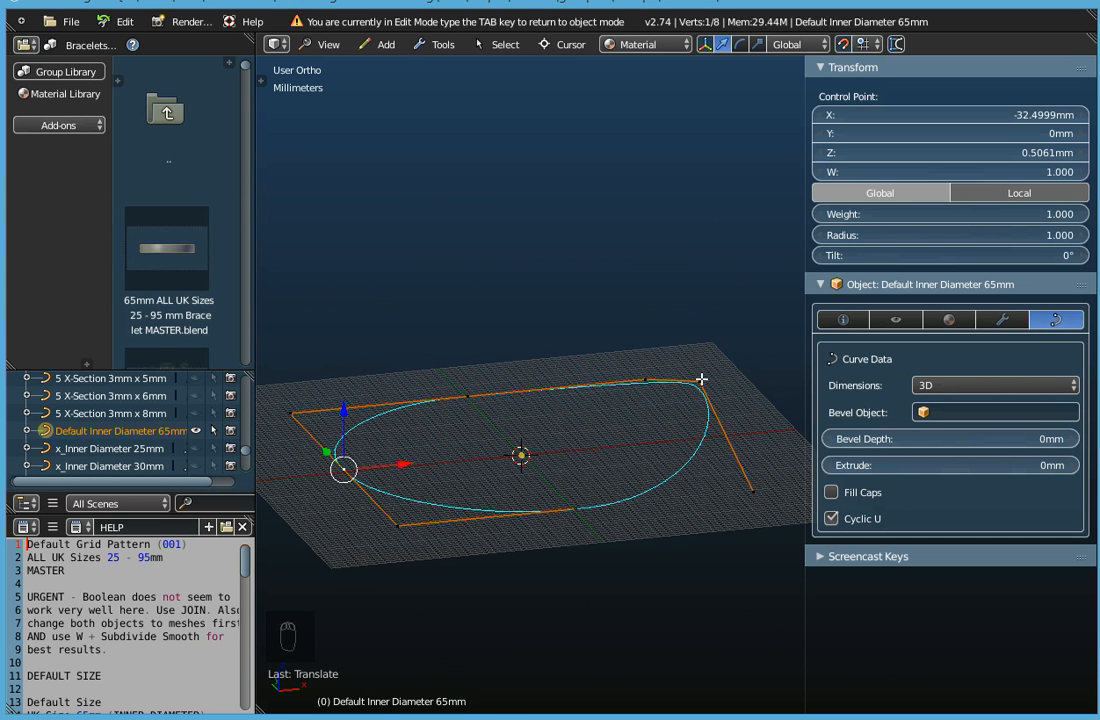
{"action": "left_click", "coordinate": [327, 44]}
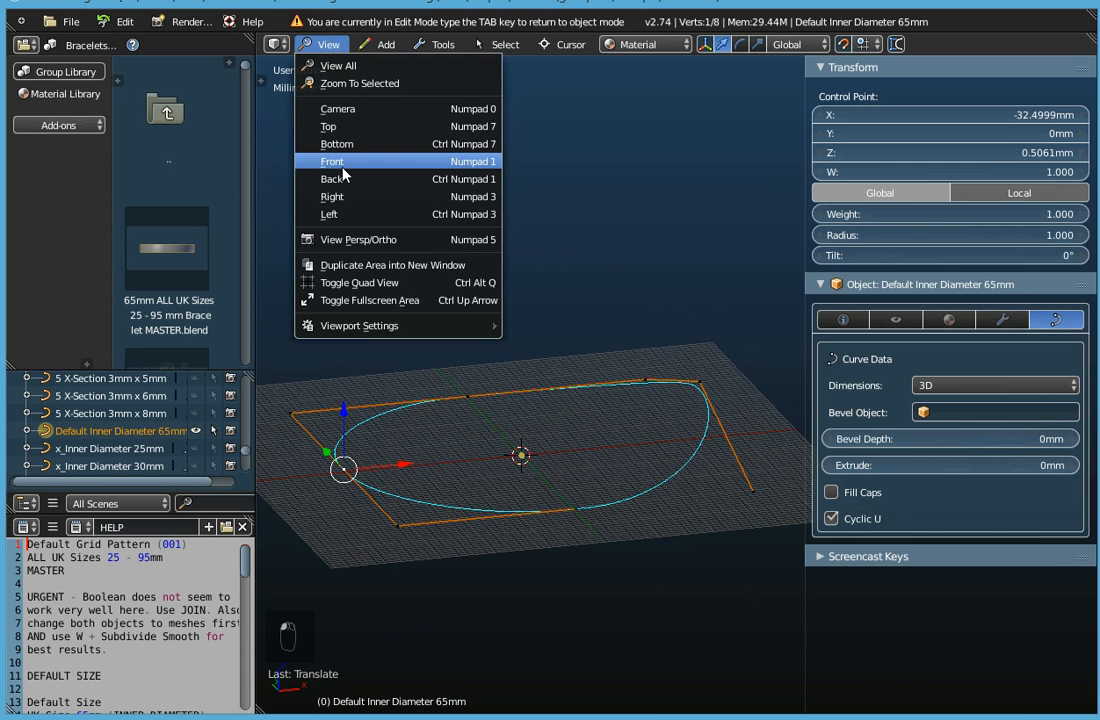
{"action": "left_click", "coordinate": [342, 165]}
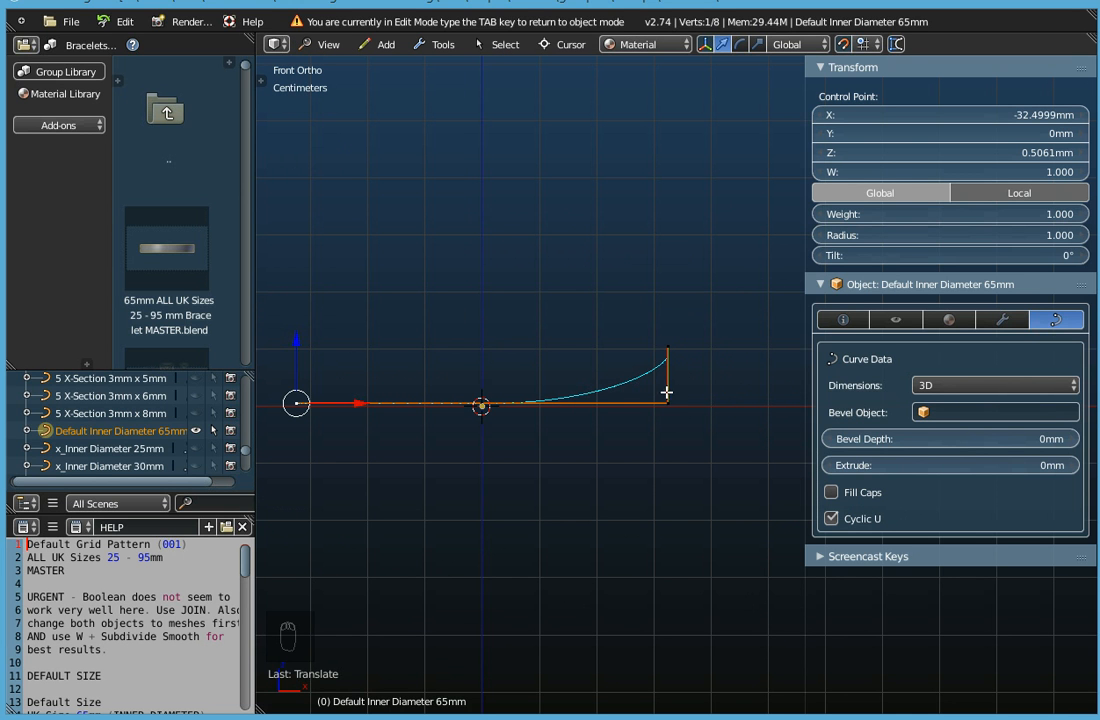
{"action": "left_click_drag", "start_coordinate": [297, 342], "coordinate": [300, 386]}
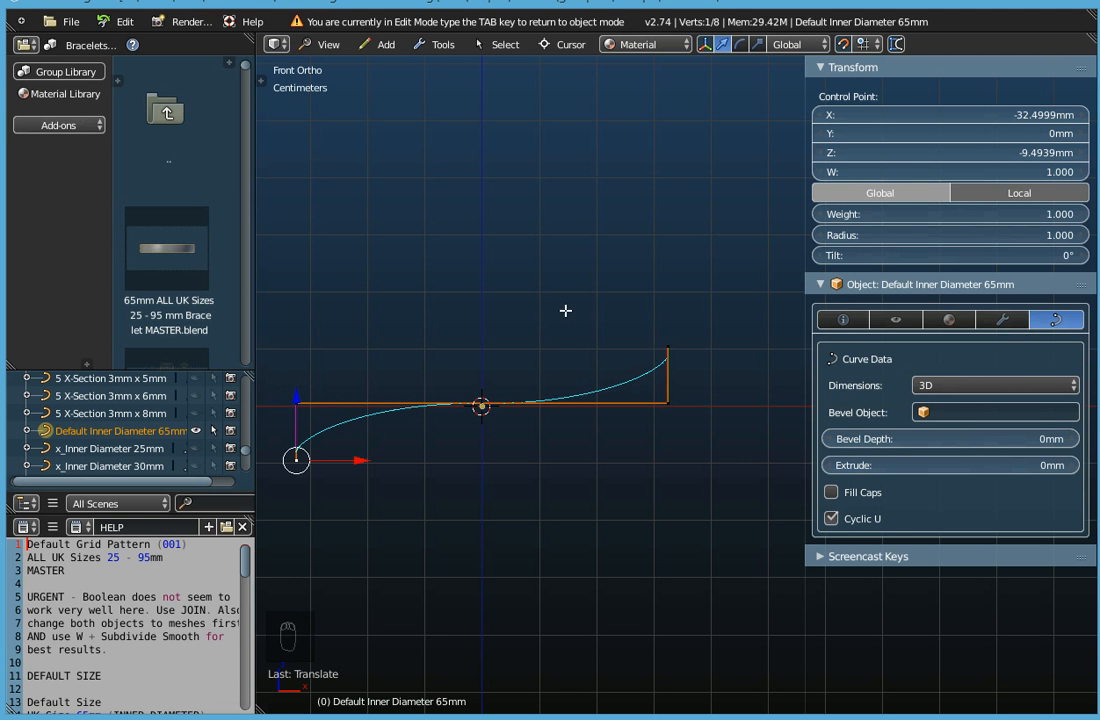
Leave Edit Mode and assign 1 X-Section 1mm x 10mm as the curve's bevel object.
{"action": "middle_click_drag", "start_coordinate": [535, 319], "coordinate": [526, 381]}
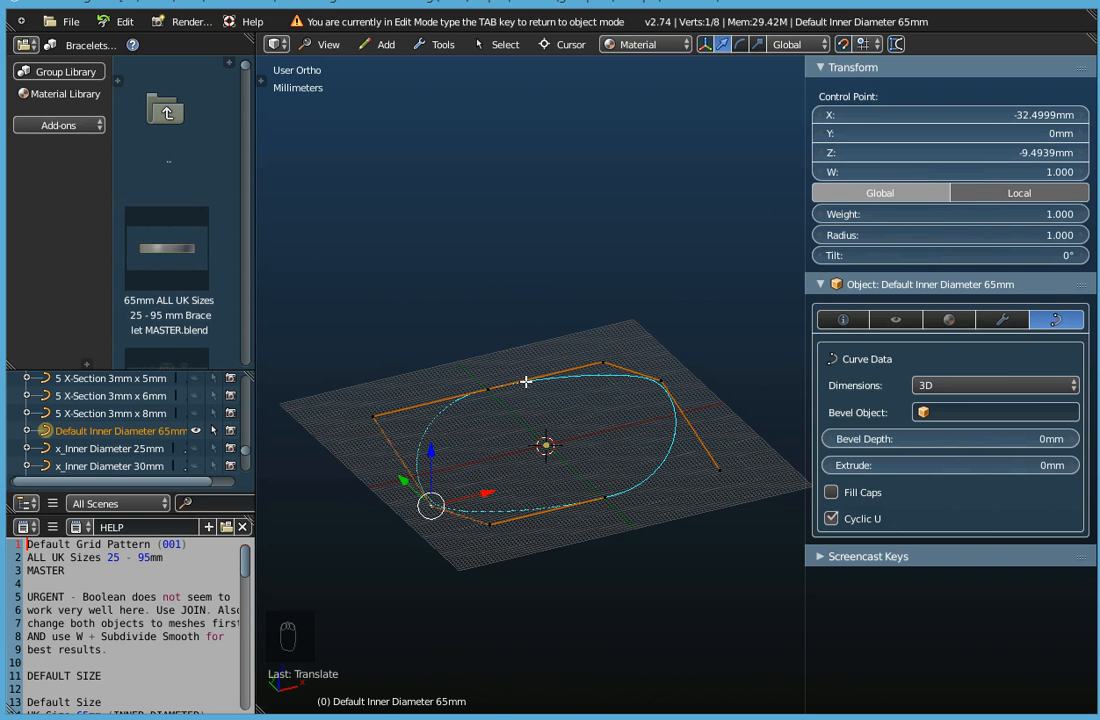
{"action": "key", "text": "Tab"}
{"action": "middle_click_drag", "start_coordinate": [575, 507], "coordinate": [545, 483]}
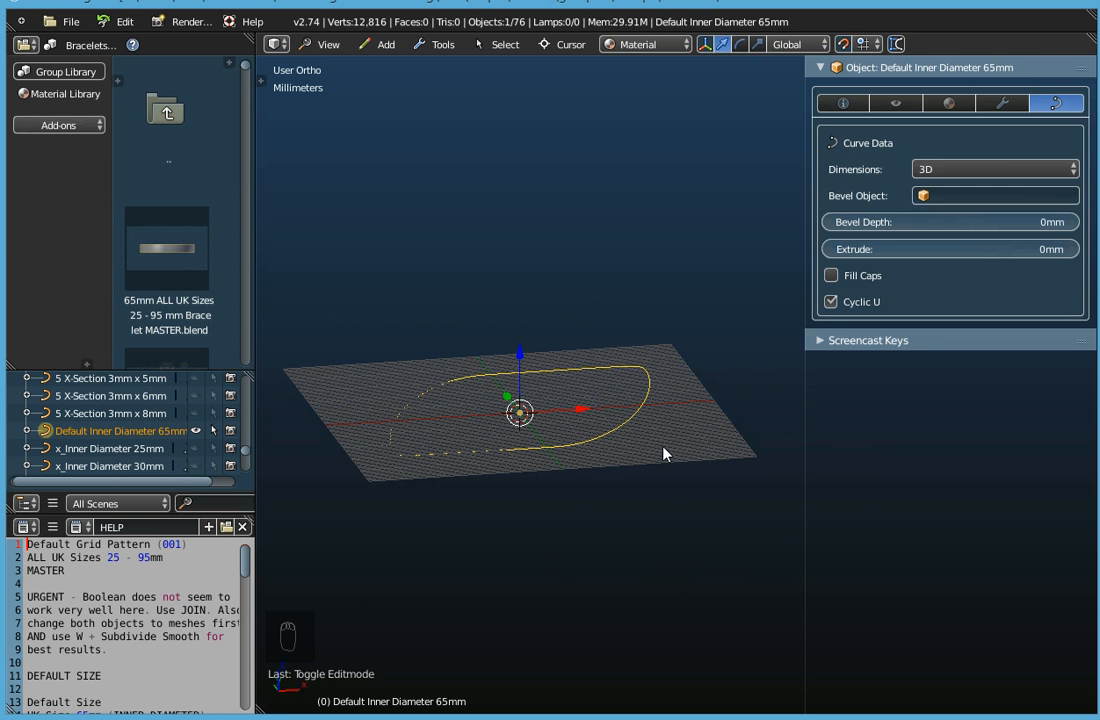
{"action": "left_click", "coordinate": [975, 200]}
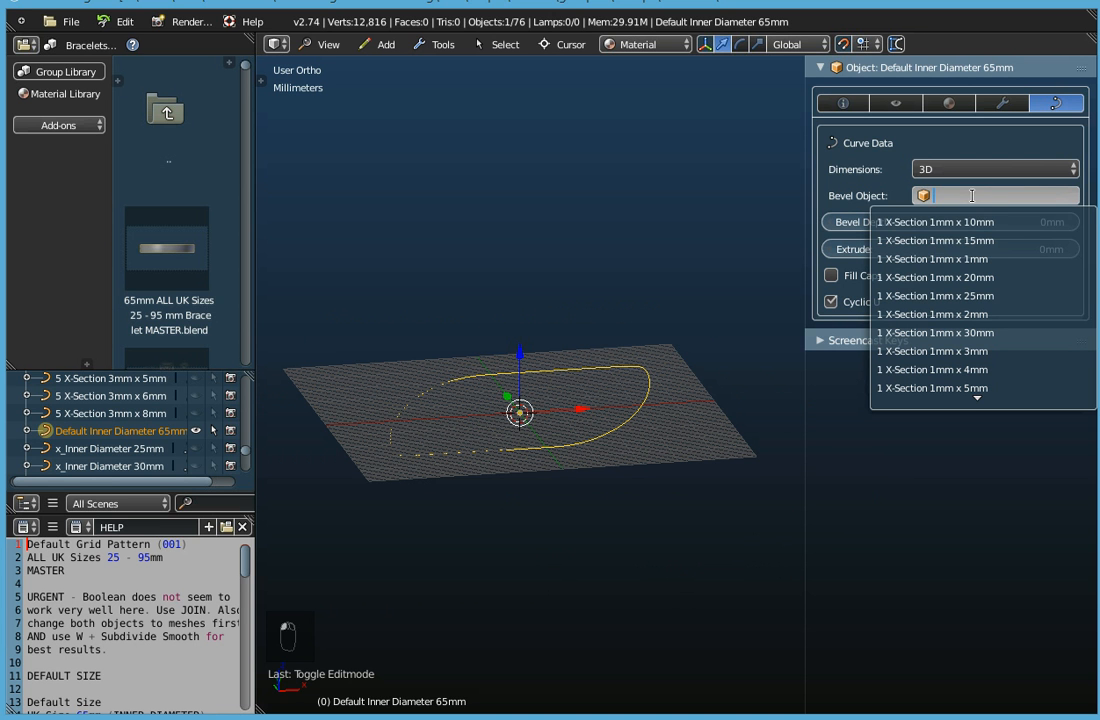
{"action": "left_click", "coordinate": [968, 221]}
Examine the beveled bracelet from the side and from above, comparing the band's visible width at different places around the ring.
{"action": "middle_click_drag", "start_coordinate": [560, 440], "coordinate": [488, 404]}
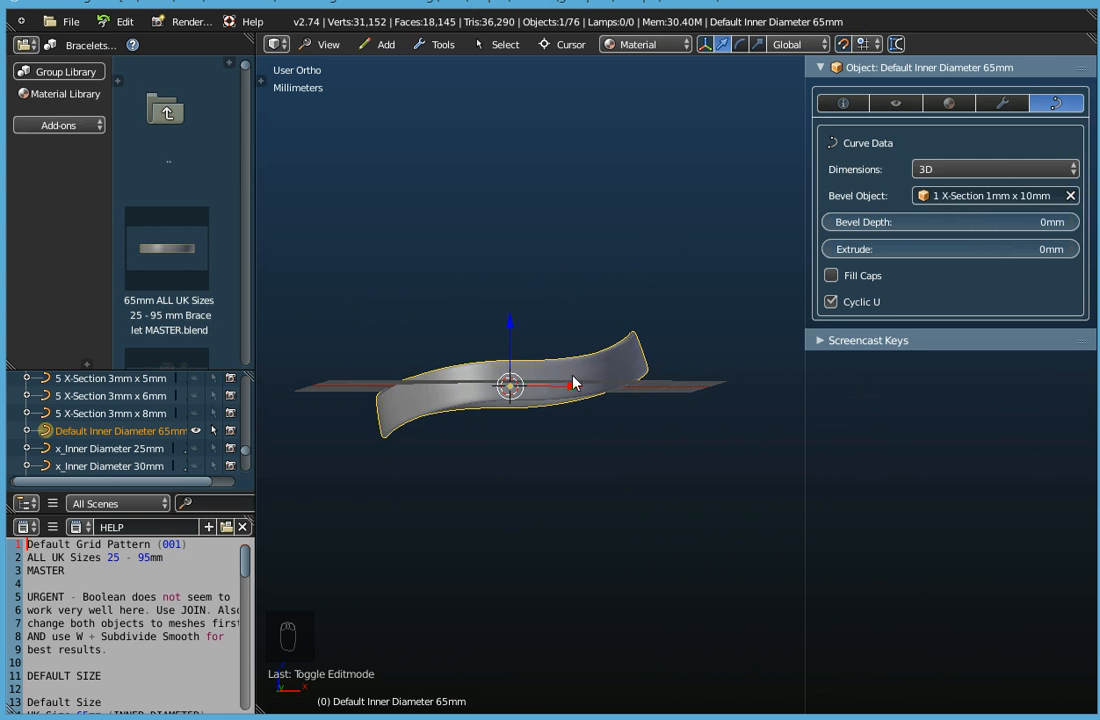
{"action": "middle_click_drag", "start_coordinate": [592, 387], "coordinate": [631, 487]}
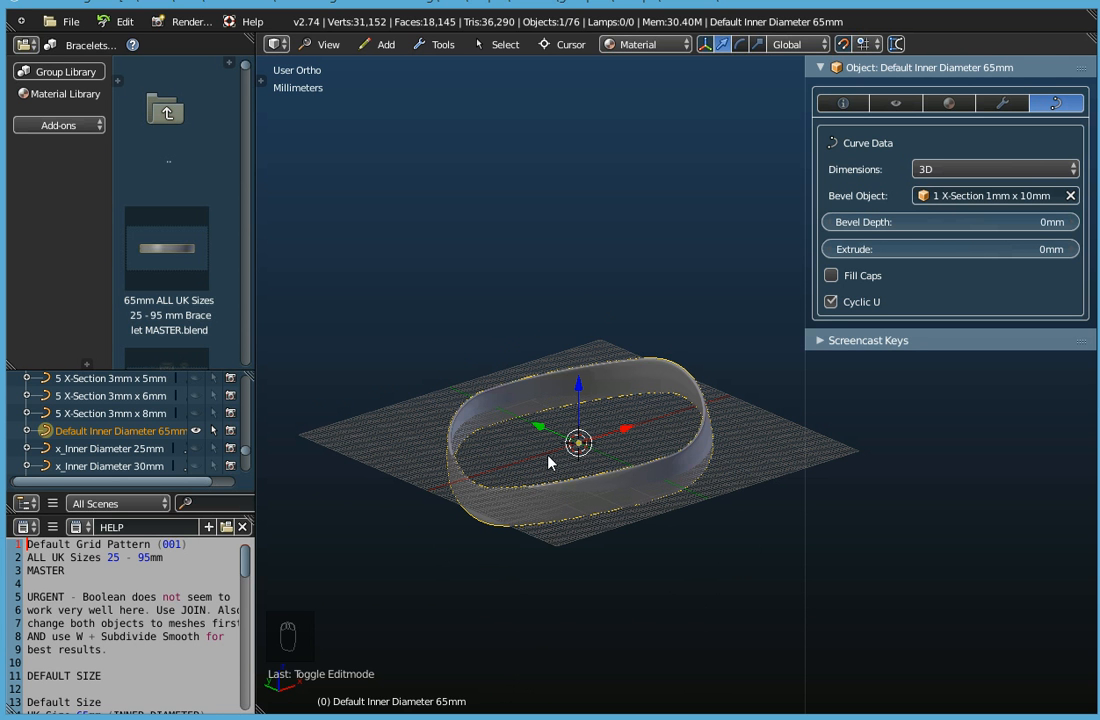
{"action": "middle_click_drag", "start_coordinate": [590, 470], "coordinate": [570, 446]}
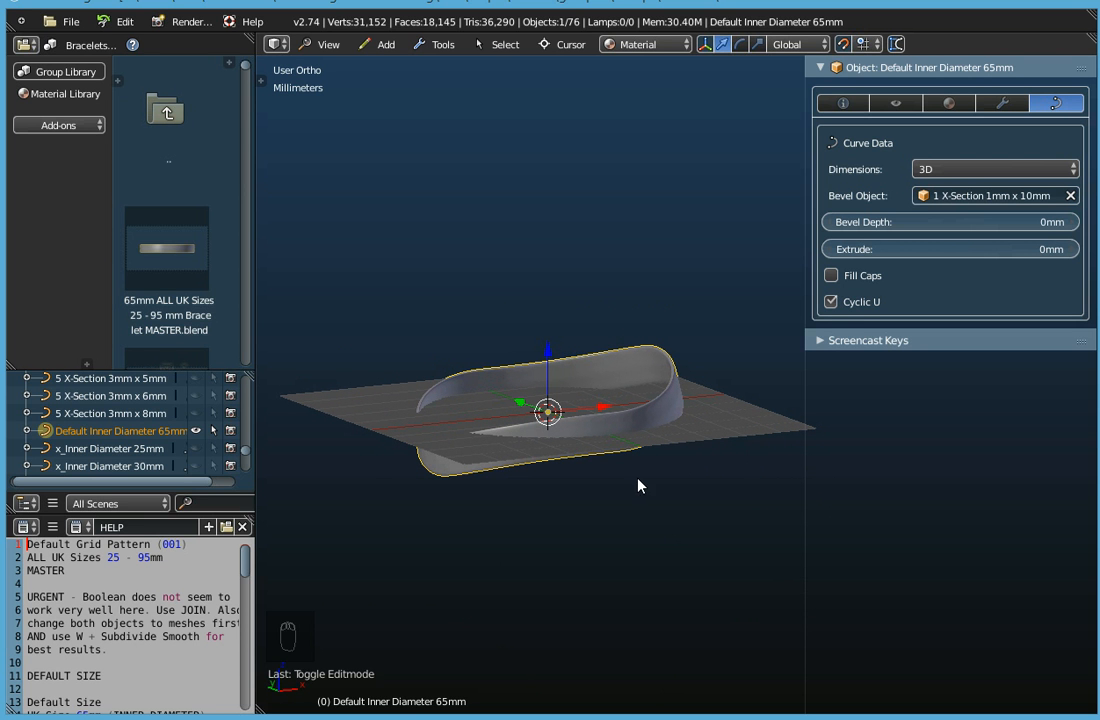
{"action": "left_click", "coordinate": [332, 44]}
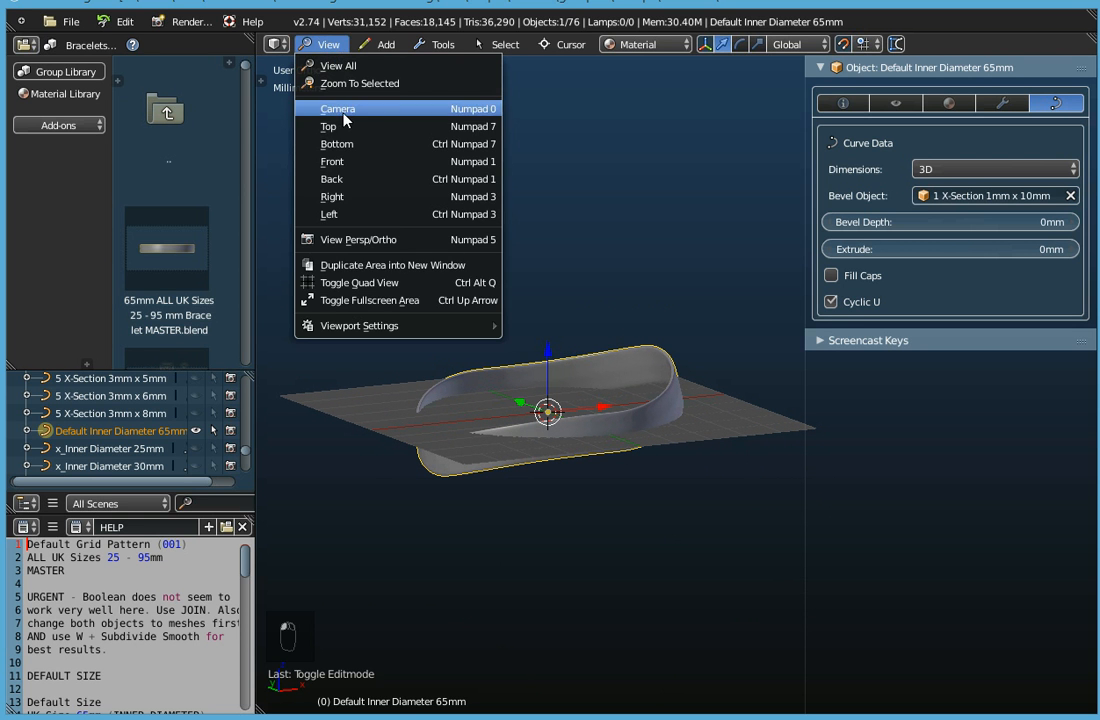
{"action": "left_click", "coordinate": [343, 132]}
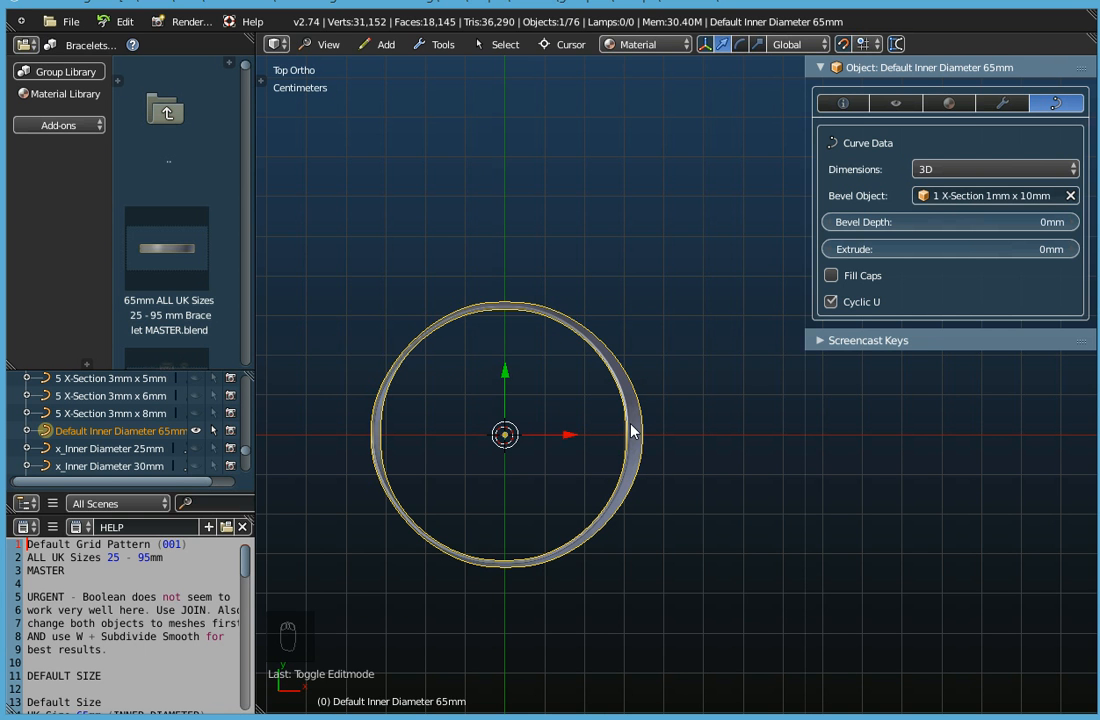
{"action": "scroll", "coordinate": [631, 430], "scroll_direction": "up", "scroll_amount": 5}
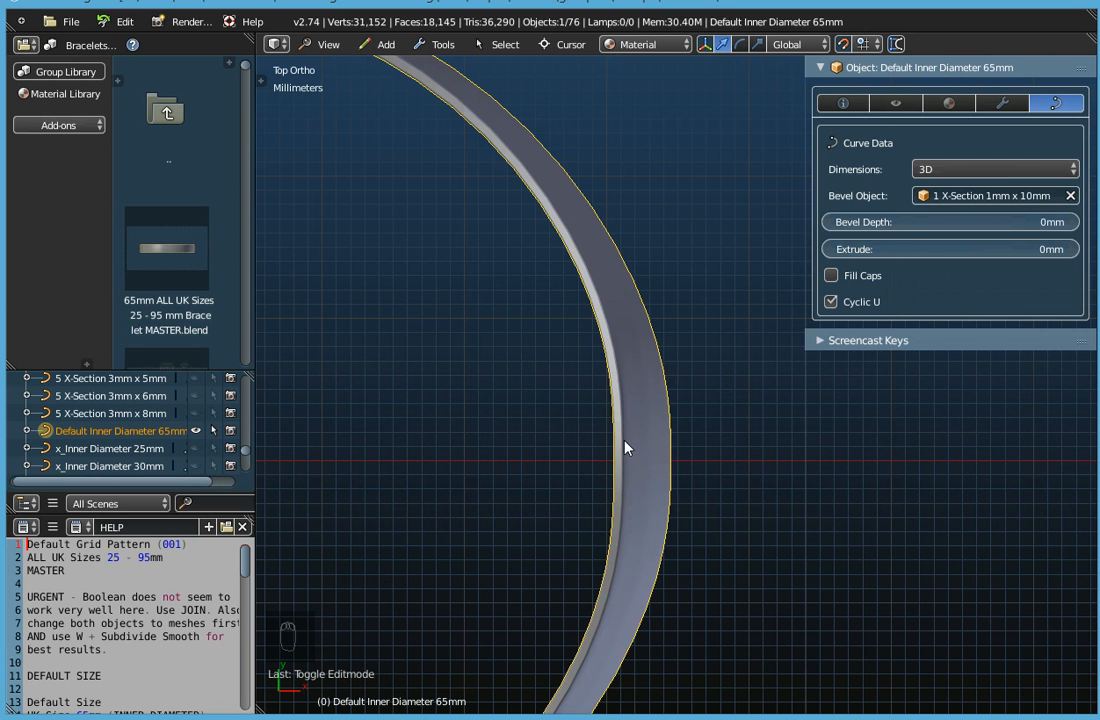
{"action": "scroll", "coordinate": [629, 449], "scroll_direction": "down", "scroll_amount": 1}
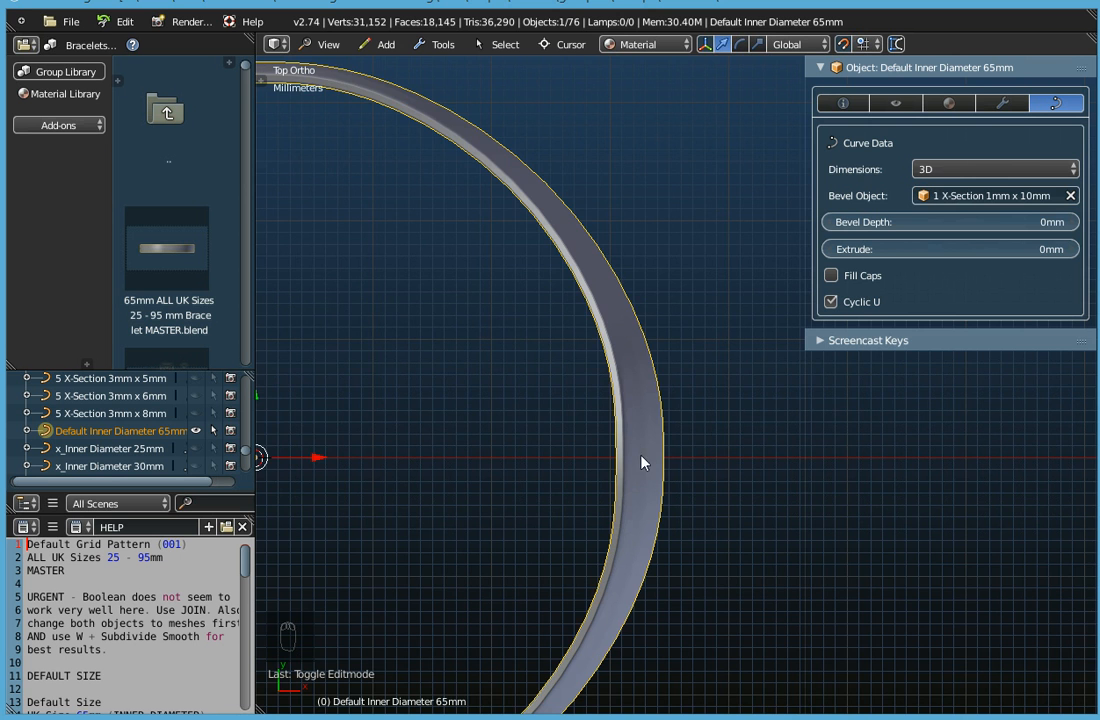
{"action": "scroll", "coordinate": [677, 457], "scroll_direction": "down", "scroll_amount": 3}
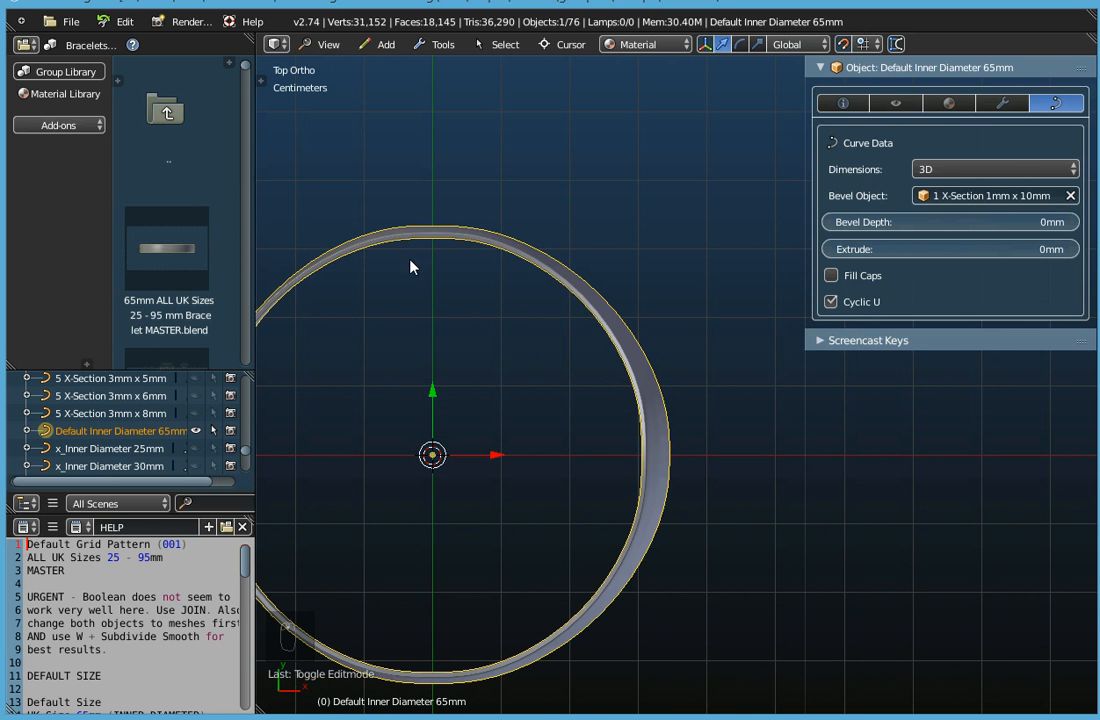
{"action": "scroll", "coordinate": [338, 268], "scroll_direction": "up", "scroll_amount": 6}
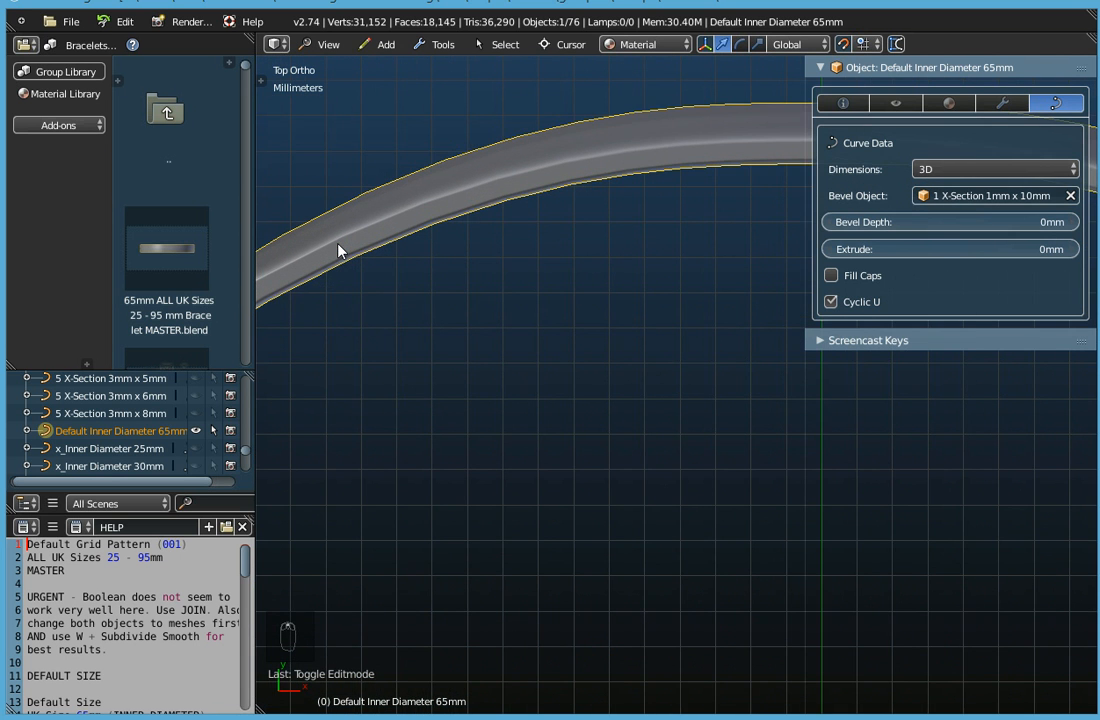
{"action": "scroll", "coordinate": [340, 252], "scroll_direction": "down", "scroll_amount": 5}
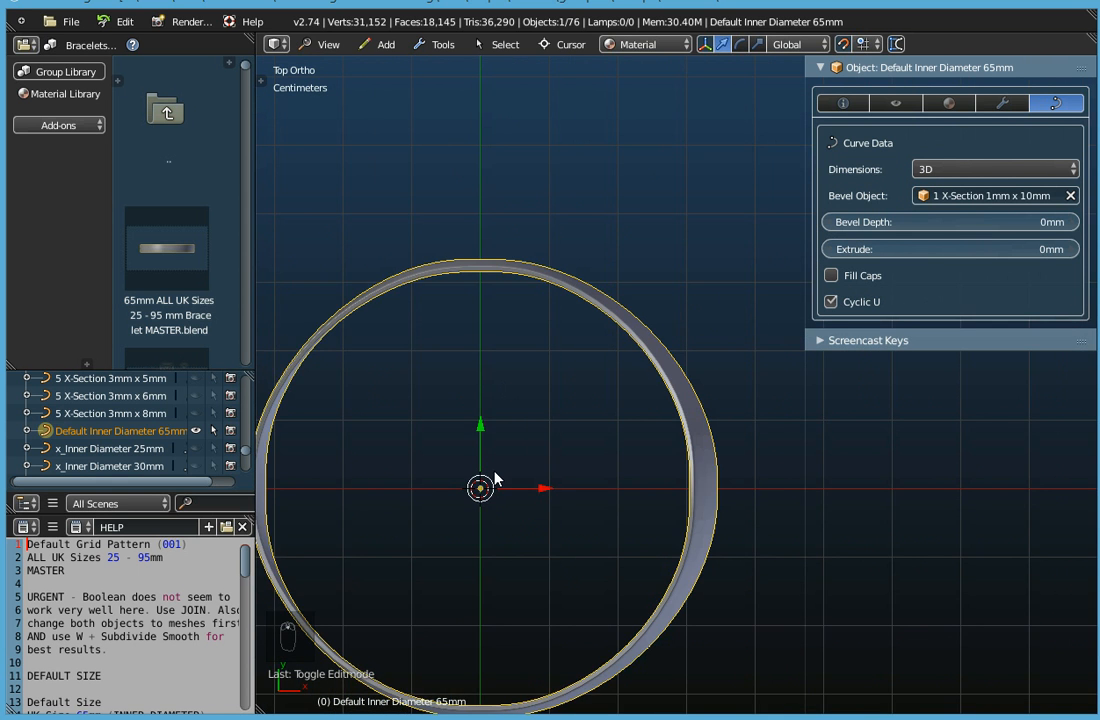
{"action": "middle_click_drag", "start_coordinate": [501, 483], "coordinate": [594, 433], "text": "shift"}
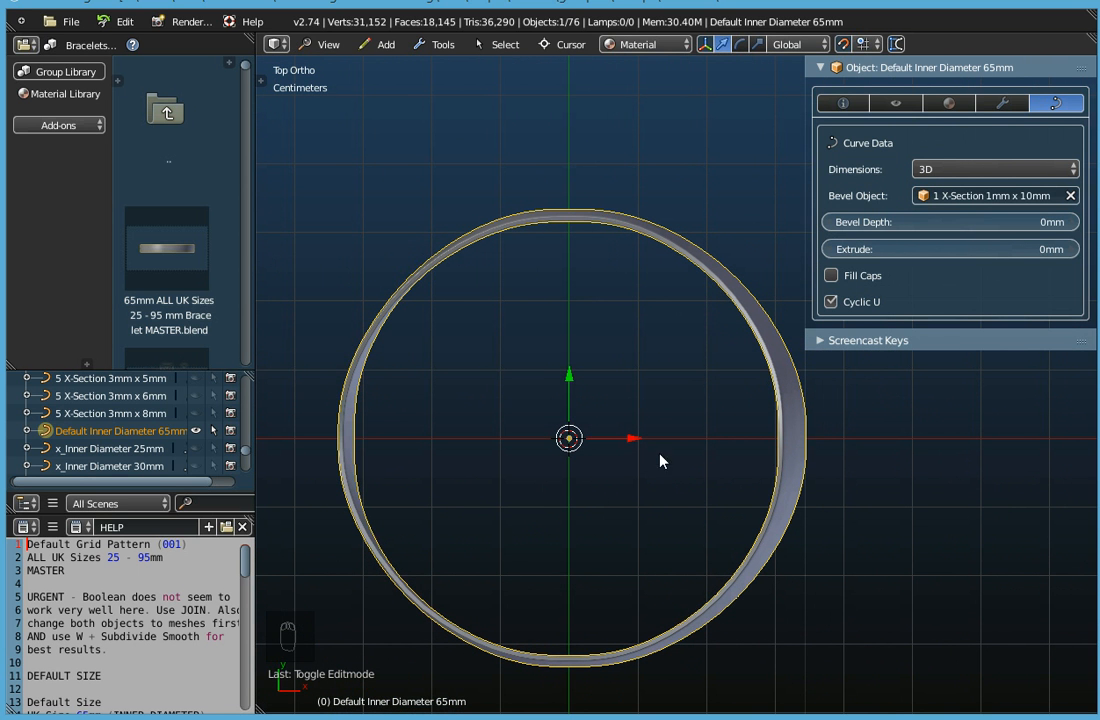
{"action": "middle_click_drag", "start_coordinate": [668, 461], "coordinate": [643, 435], "text": "shift"}
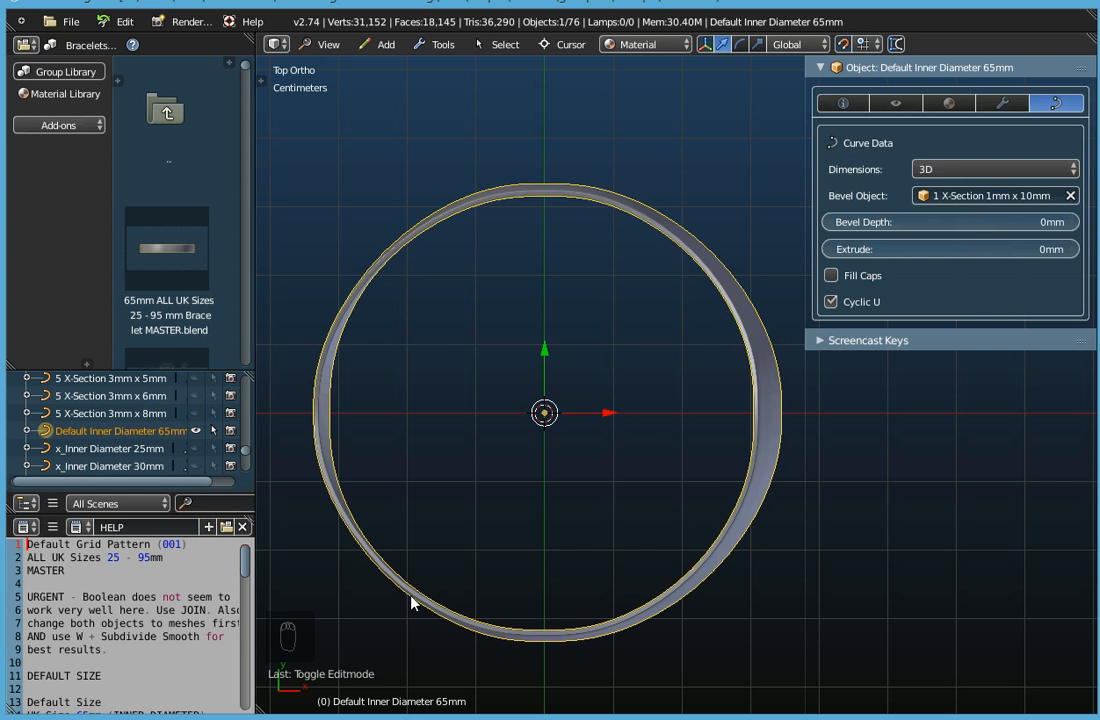
In Edit Mode, set the tilt of the raised control point on the positive X axis to -24°.
{"action": "key", "text": "Tab"}
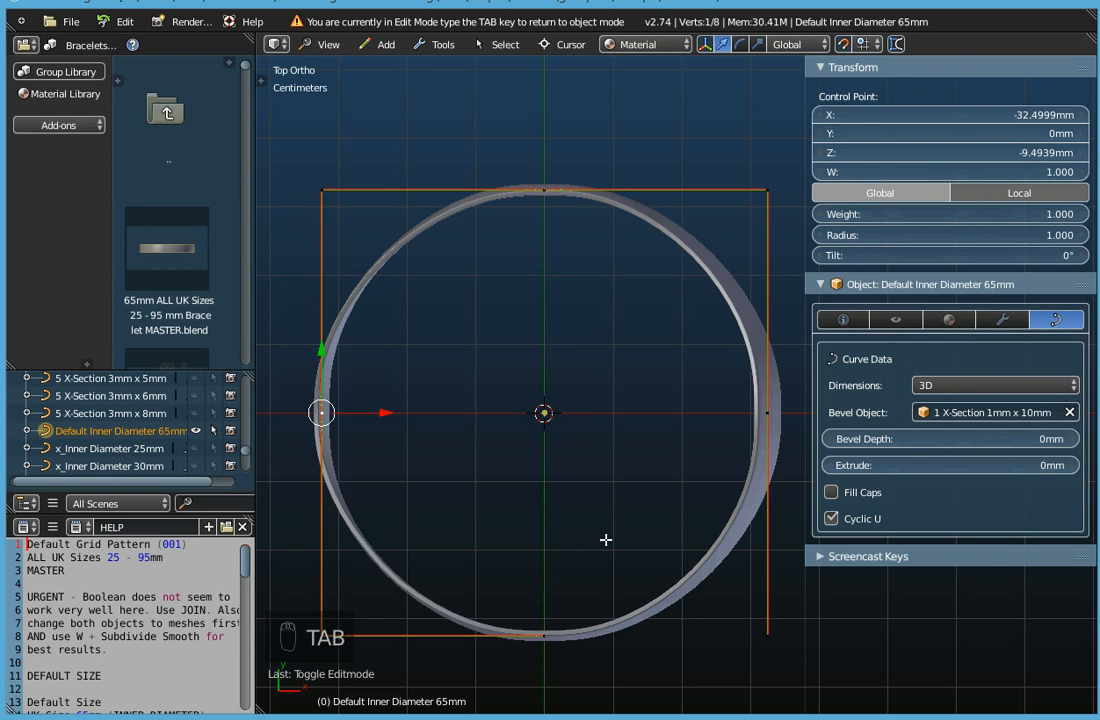
{"action": "right_click", "coordinate": [782, 413]}
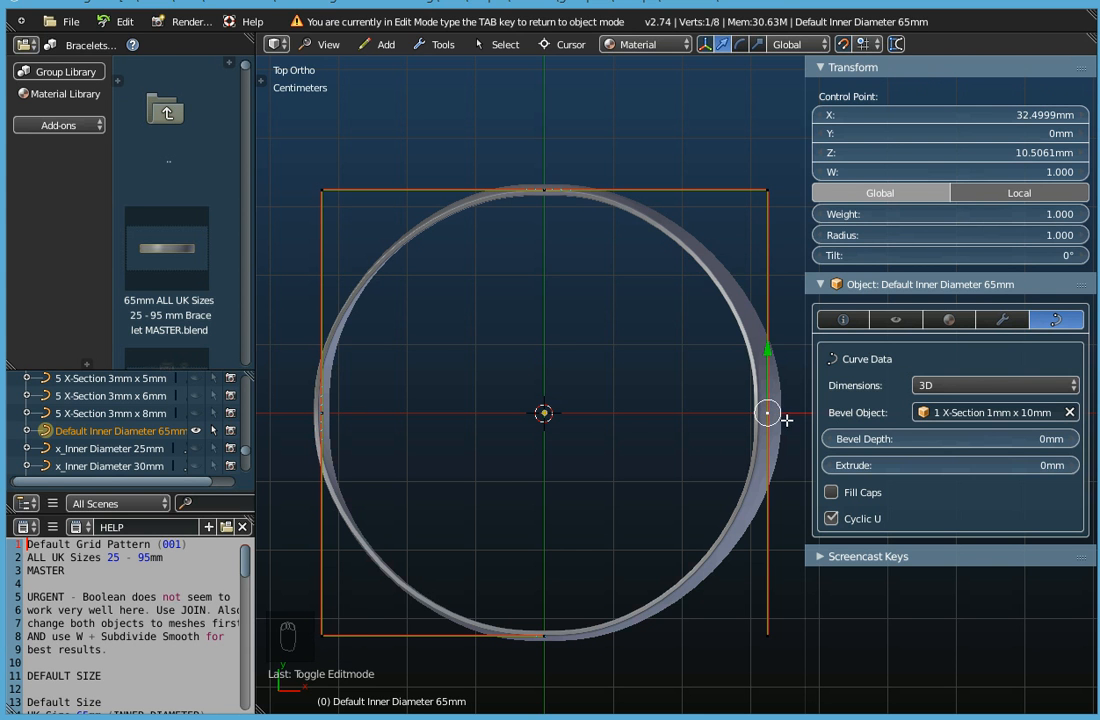
{"action": "middle_click_drag", "start_coordinate": [719, 450], "coordinate": [643, 422], "text": "shift"}
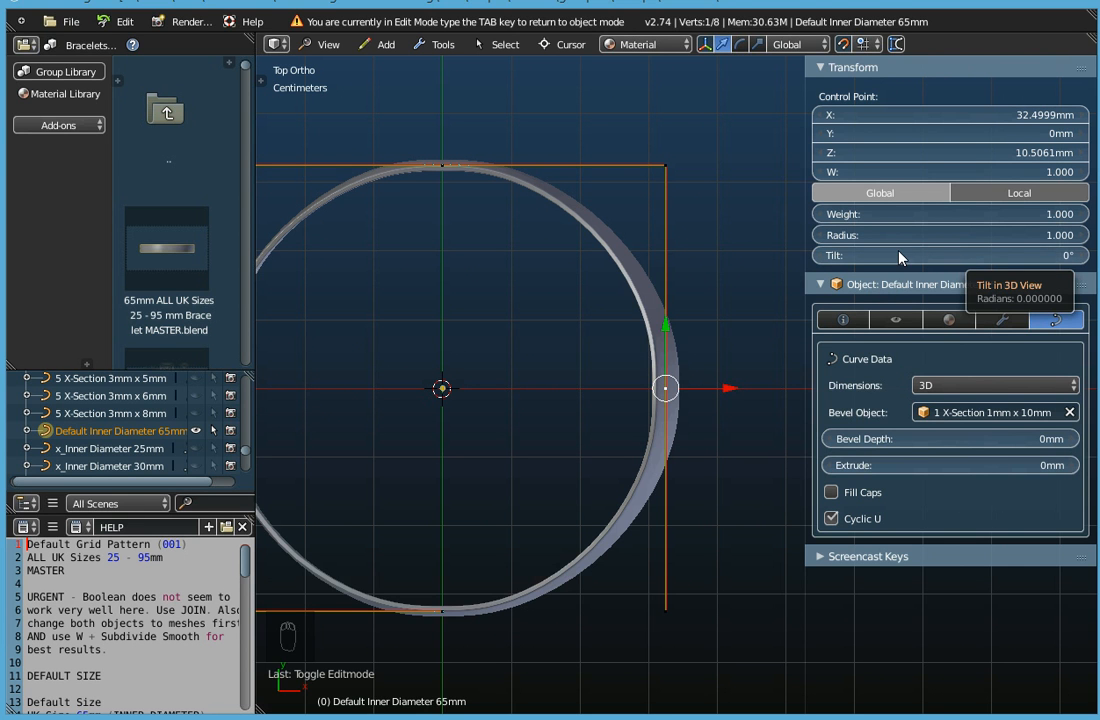
{"action": "mouse_move", "coordinate": [888, 258]}
{"action": "left_mouse_down"}
{"action": "mouse_move", "coordinate": [1078, 258]}
{"action": "mouse_move", "coordinate": [861, 258]}
{"action": "mouse_move", "coordinate": [888, 258]}
{"action": "left_mouse_up"}
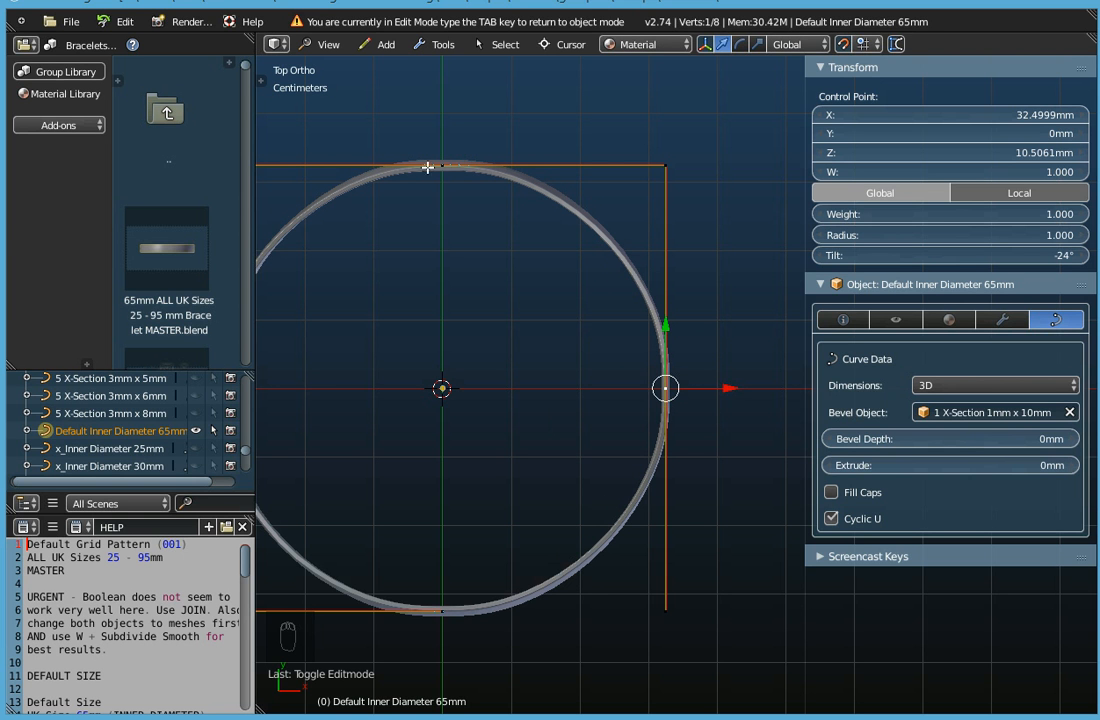
Set the tilt of the lowered control point on the negative X axis to 12°.
{"action": "middle_click_drag", "start_coordinate": [521, 436], "coordinate": [638, 423], "text": "shift"}
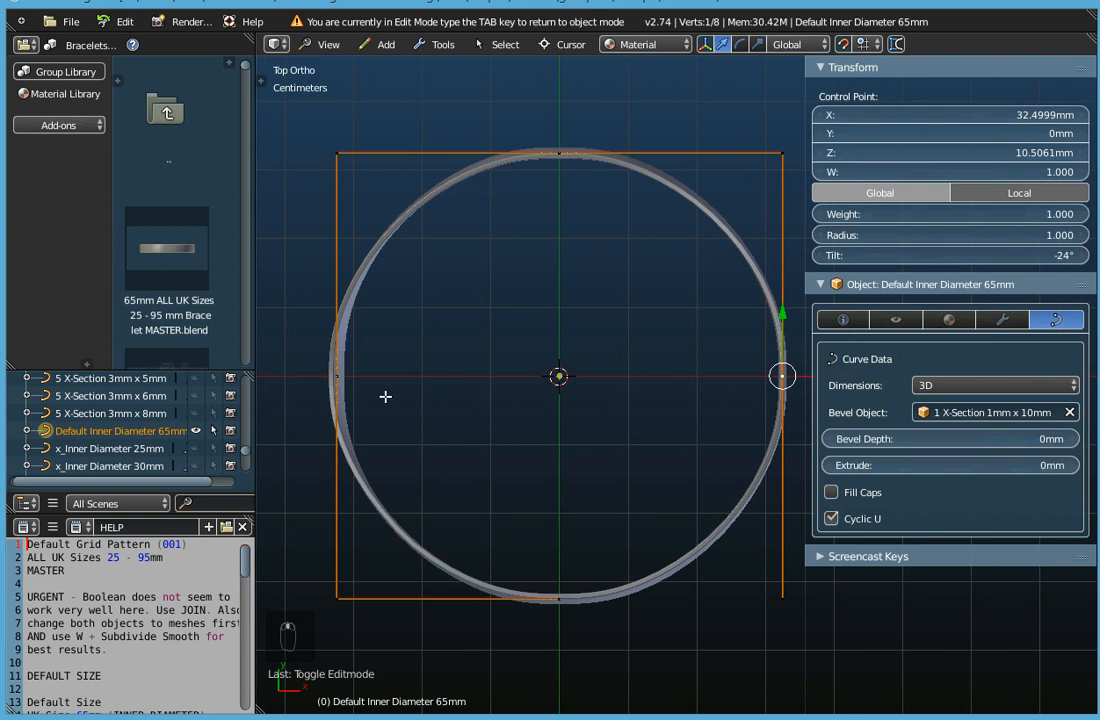
{"action": "right_click", "coordinate": [337, 376]}
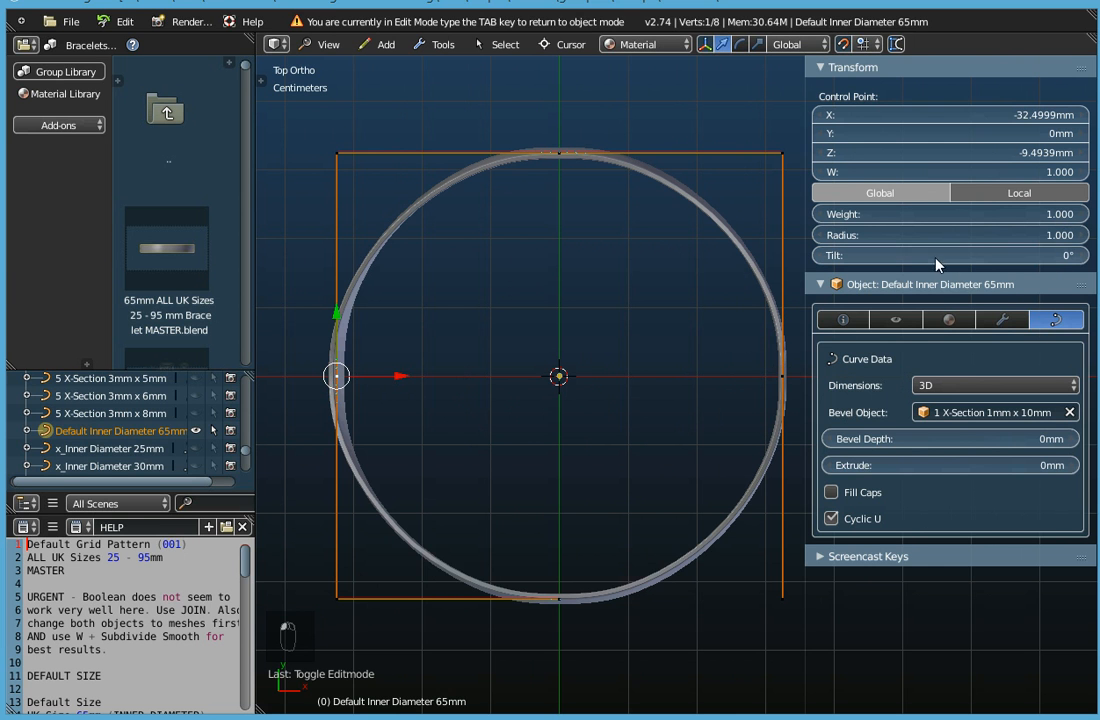
{"action": "mouse_move", "coordinate": [893, 260]}
{"action": "left_mouse_down"}
{"action": "mouse_move", "coordinate": [930, 260]}
{"action": "mouse_move", "coordinate": [896, 260]}
{"action": "left_mouse_up"}
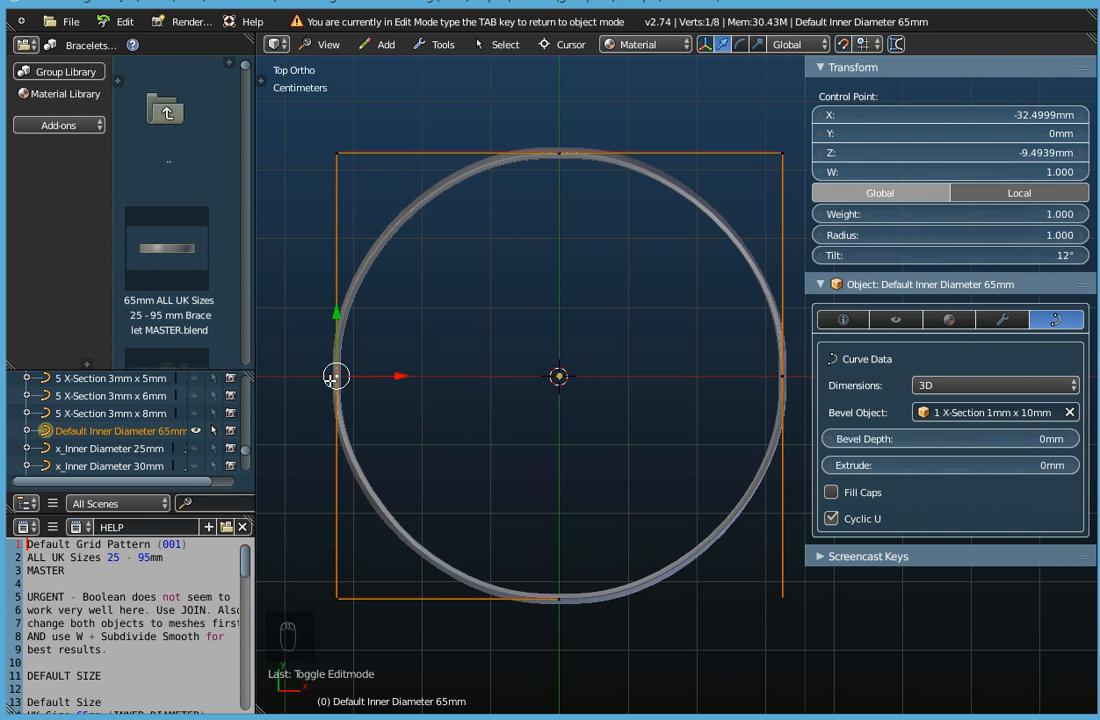
{"action": "scroll", "coordinate": [336, 376], "scroll_direction": "down", "scroll_amount": 2}
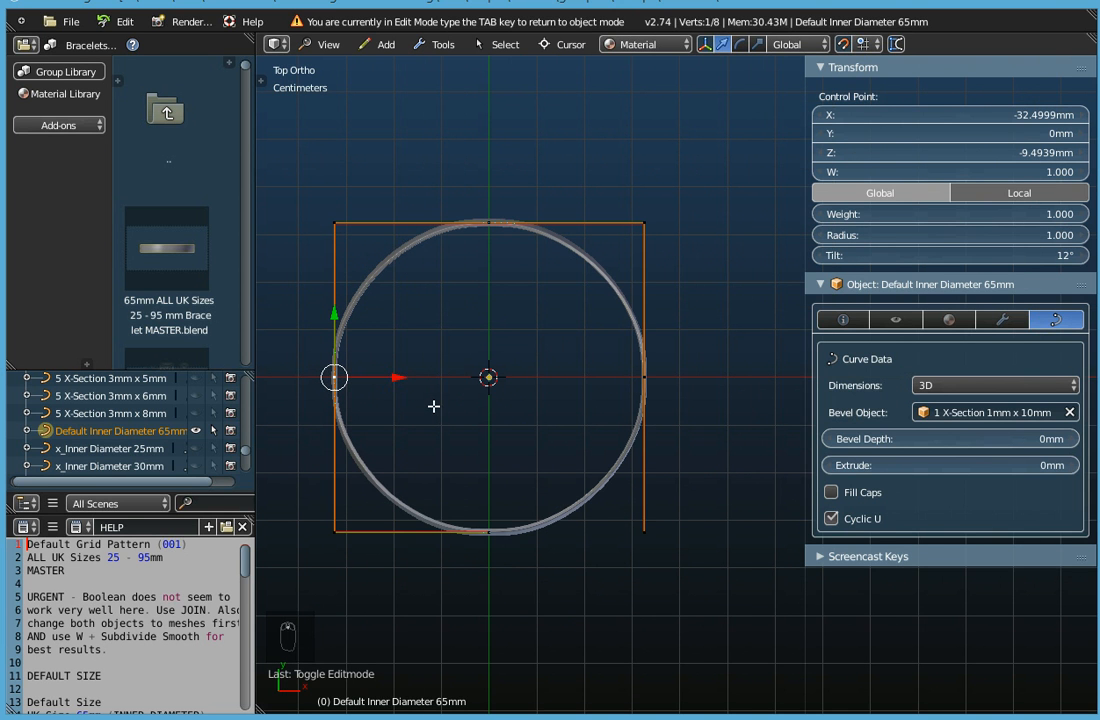
Leave Edit Mode and examine the tilted bracelet band at an angle from above.
{"action": "key", "text": "Tab"}
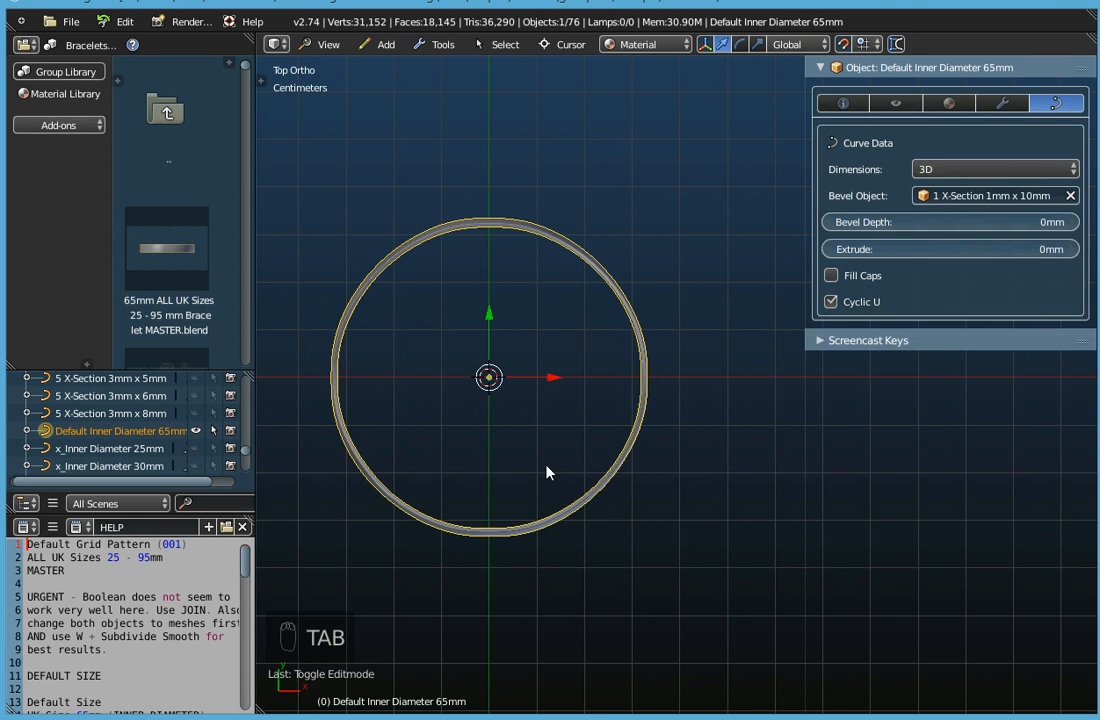
{"action": "middle_click_drag", "start_coordinate": [545, 471], "coordinate": [621, 296]}
{"action": "scroll", "coordinate": [563, 350], "scroll_direction": "up", "scroll_amount": 2}
{"action": "middle_click_drag", "start_coordinate": [582, 393], "coordinate": [619, 286]}
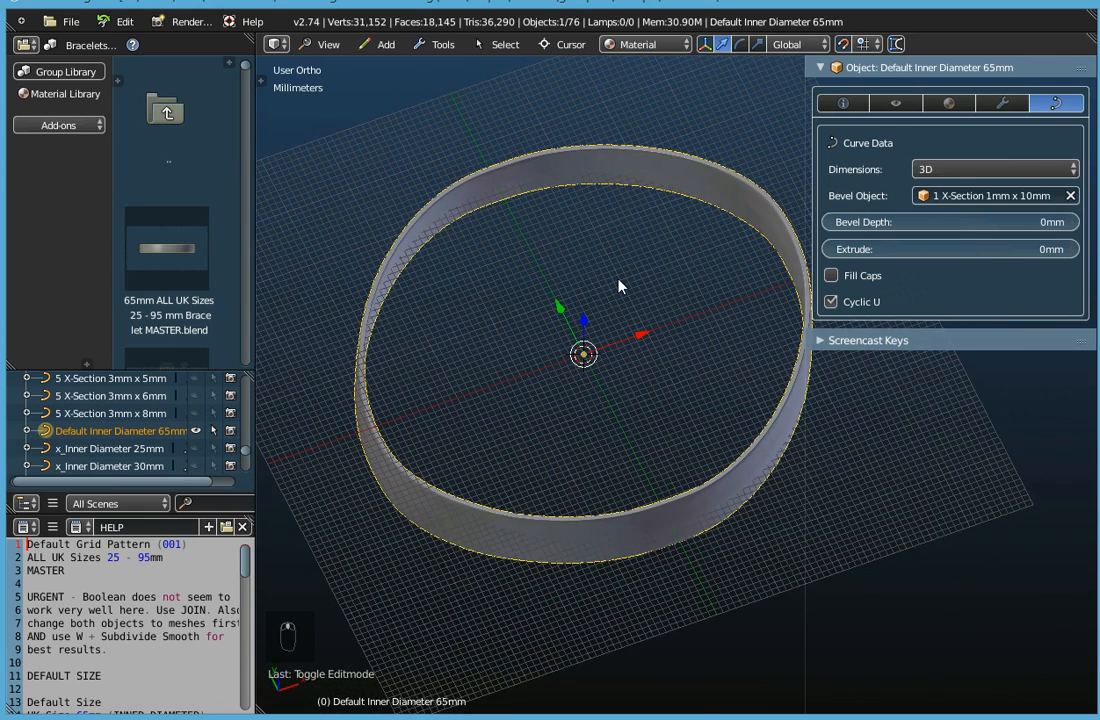
In Edit Mode, set the radius of the control point on the positive Y axis to 2.
{"action": "key", "text": "Tab"}
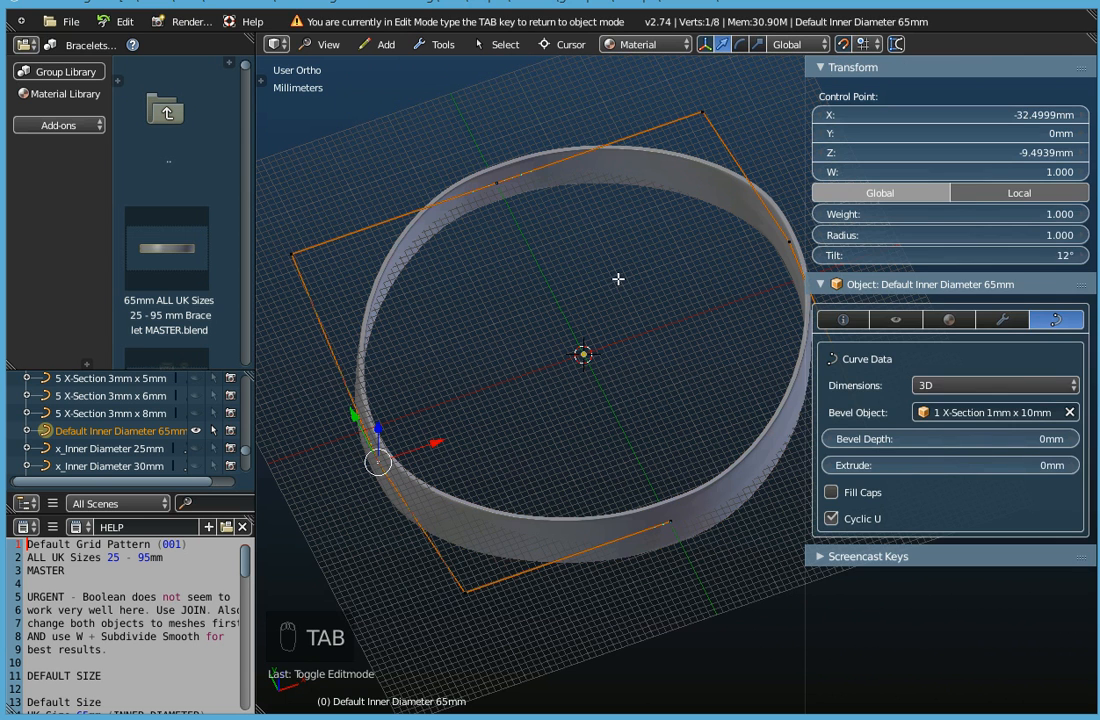
{"action": "right_click", "coordinate": [492, 181]}
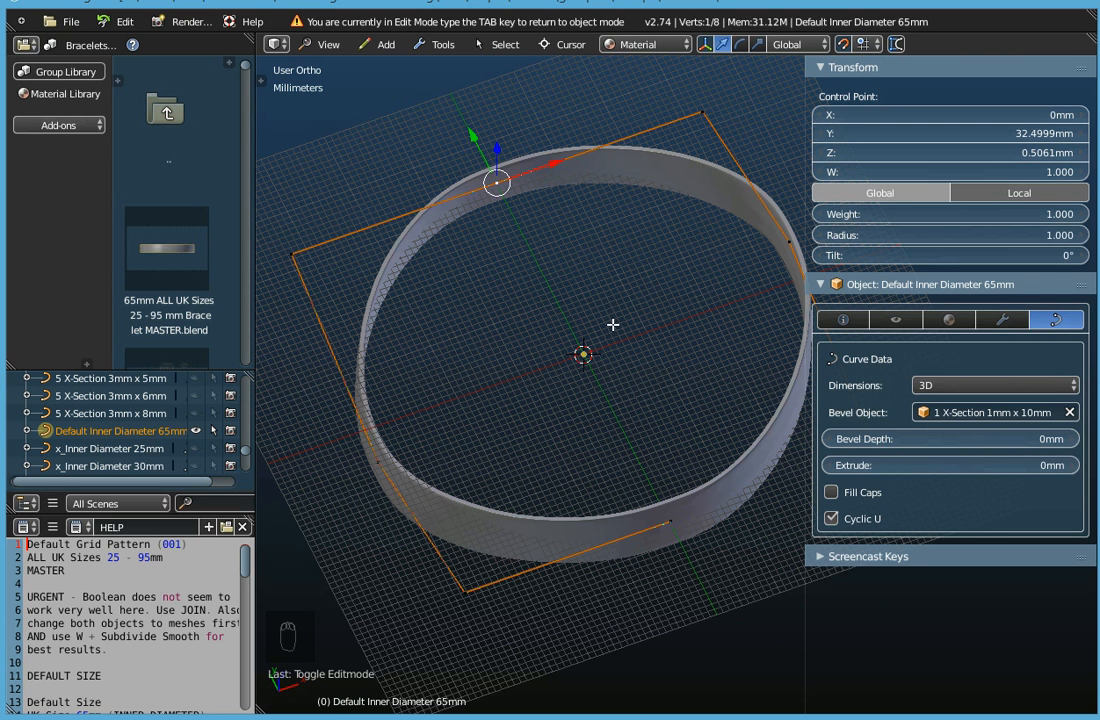
{"action": "middle_click_drag", "start_coordinate": [612, 308], "coordinate": [654, 338]}
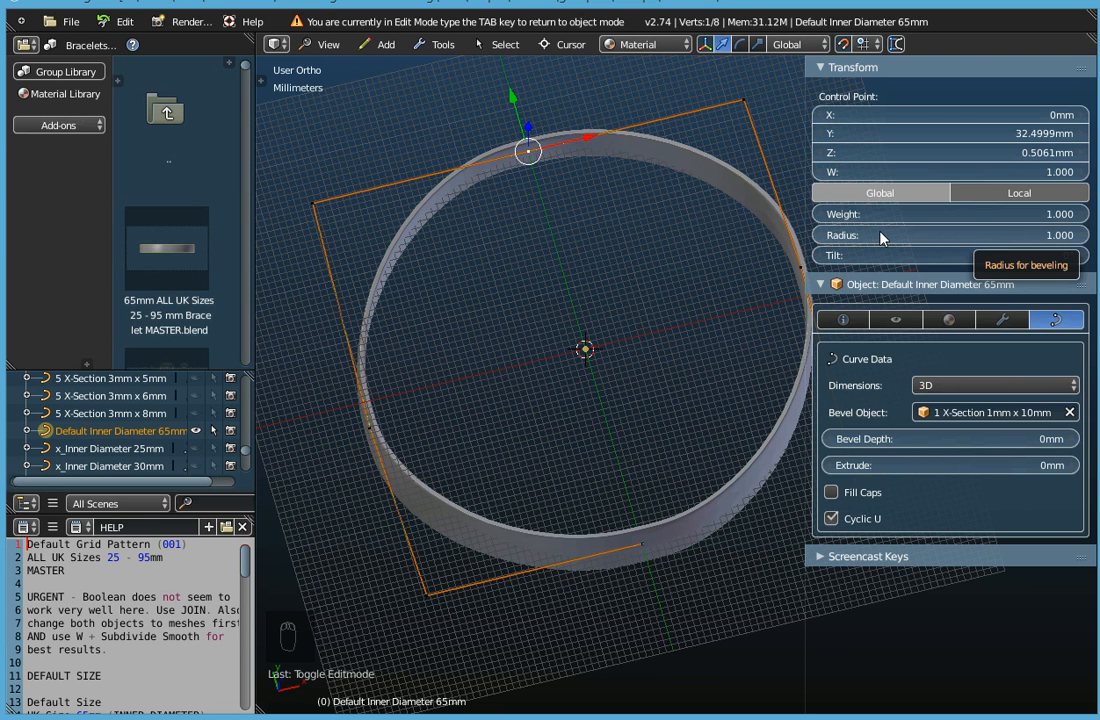
{"action": "left_click_drag", "start_coordinate": [883, 237], "coordinate": [1086, 238]}
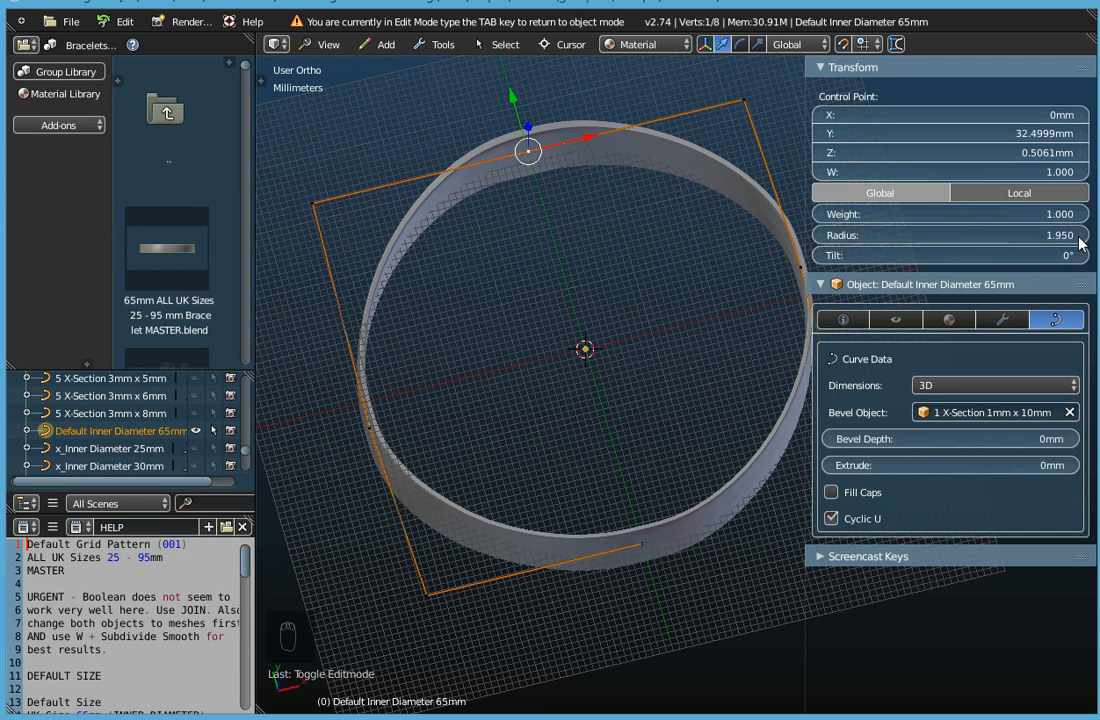
{"action": "left_click", "coordinate": [1086, 236]}
Measure the band's wall thickness with the ruler, first beside the positive Y control point on the negative X side, and again directly at the point.
{"action": "middle_click_drag", "start_coordinate": [530, 224], "coordinate": [447, 326]}
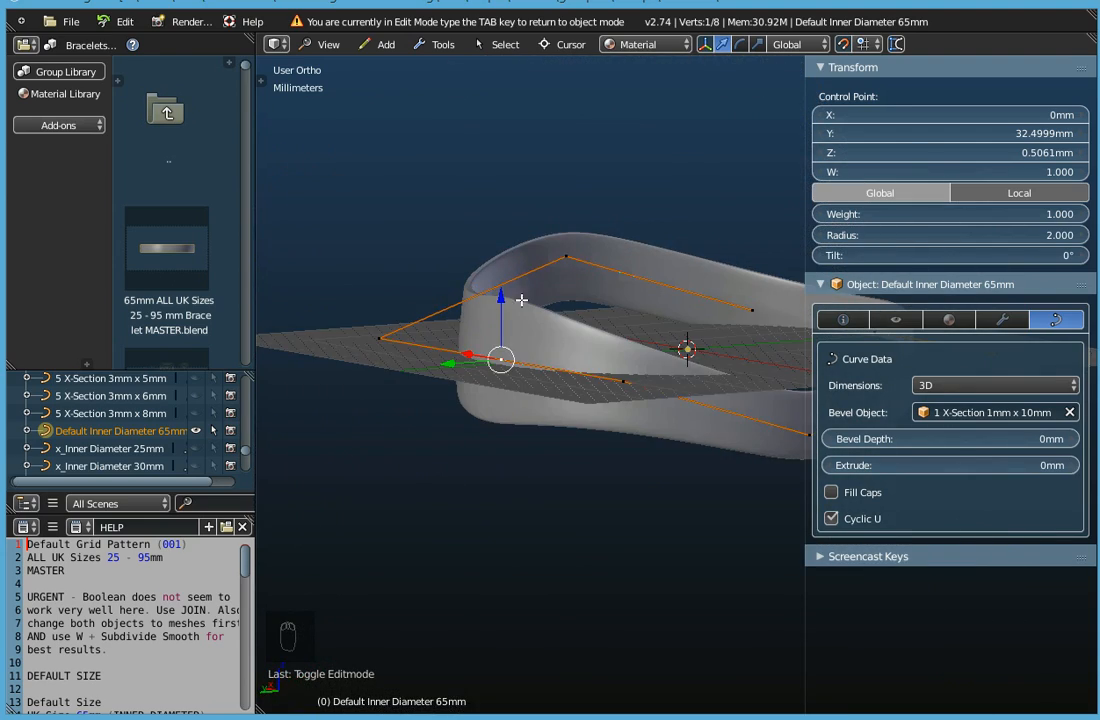
{"action": "middle_click_drag", "start_coordinate": [540, 337], "coordinate": [261, 505]}
{"action": "scroll", "coordinate": [615, 113], "scroll_direction": "up", "scroll_amount": 6}
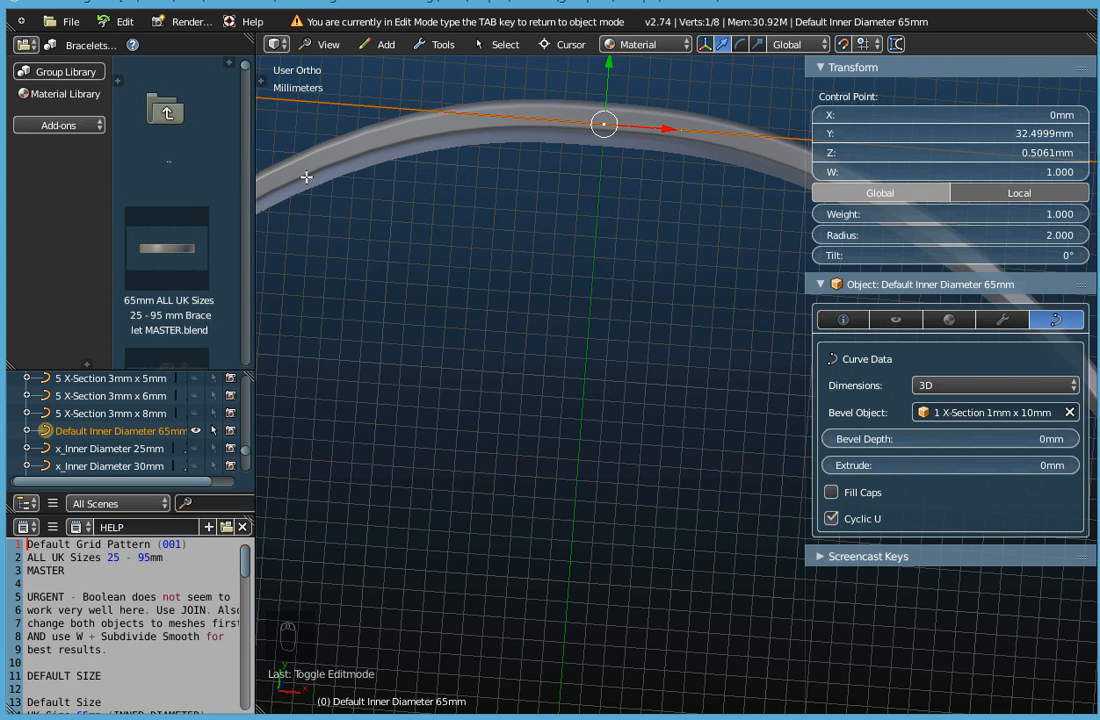
{"action": "middle_click_drag", "start_coordinate": [440, 323], "coordinate": [537, 439], "text": "shift"}
{"action": "left_click", "coordinate": [896, 45]}
{"action": "left_click_drag", "start_coordinate": [306, 311], "coordinate": [330, 340]}
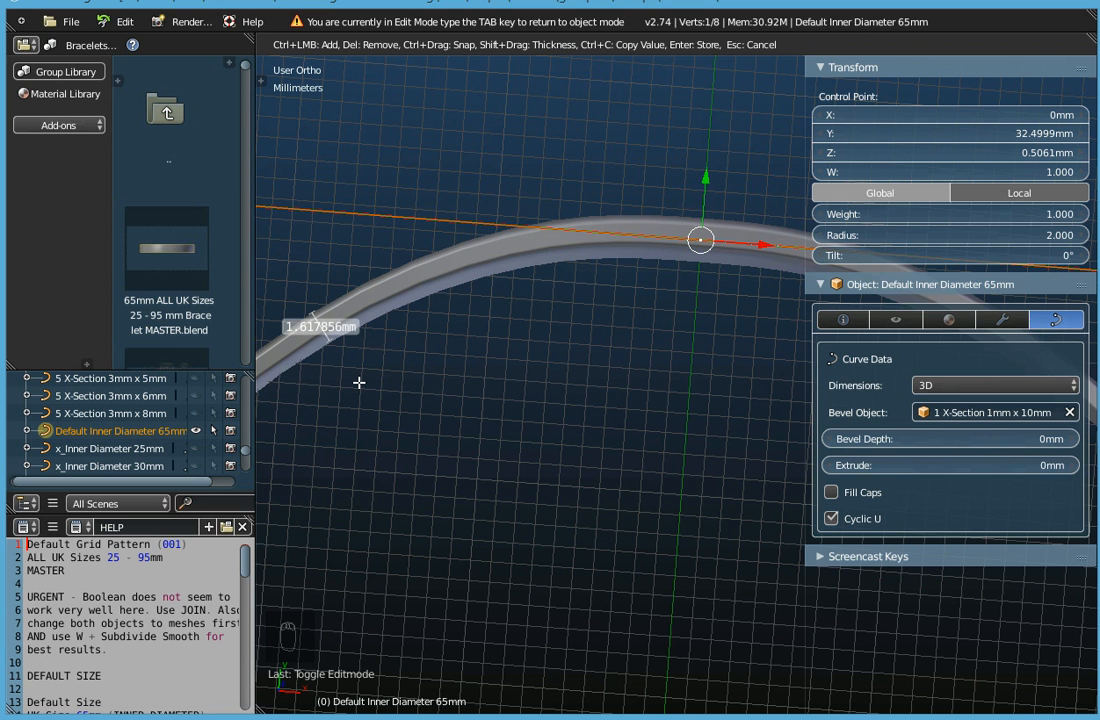
{"action": "key", "text": "Escape"}
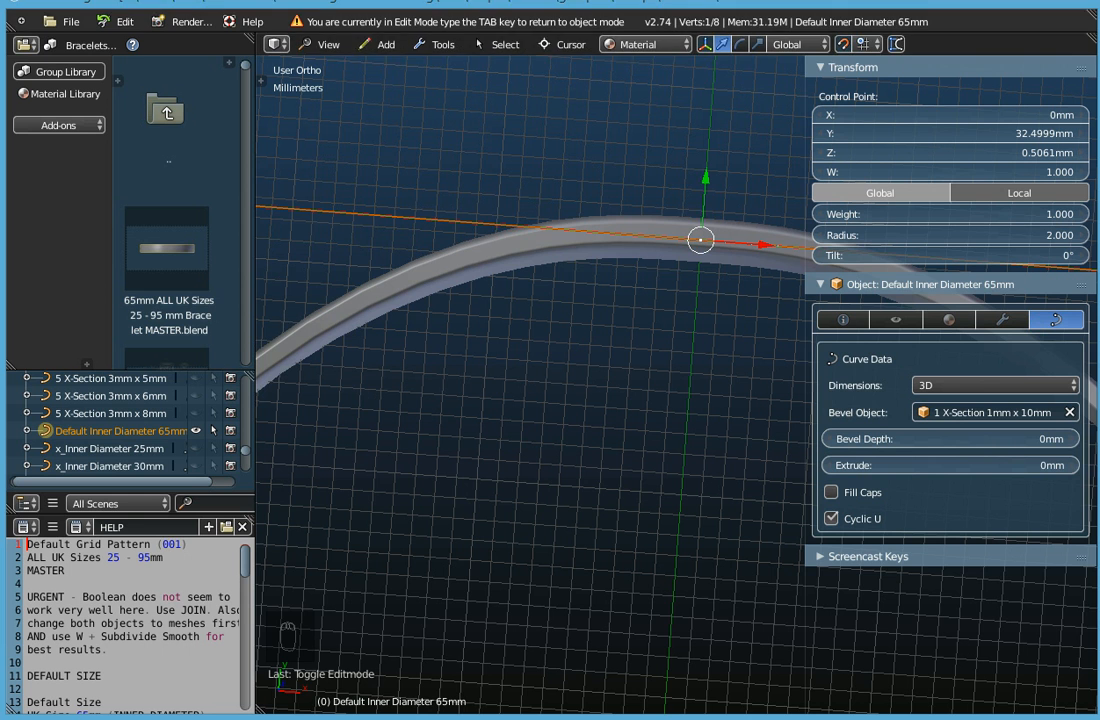
{"action": "left_click", "coordinate": [898, 45]}
{"action": "left_click_drag", "start_coordinate": [703, 215], "coordinate": [696, 260]}
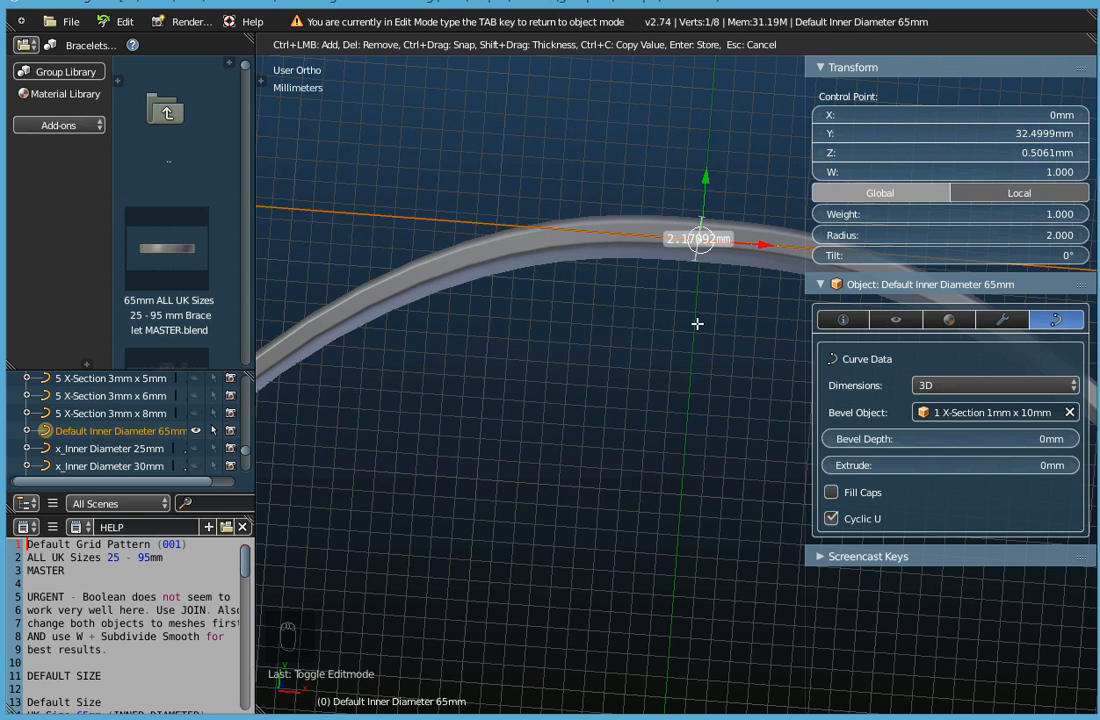
{"action": "key", "text": "Escape"}
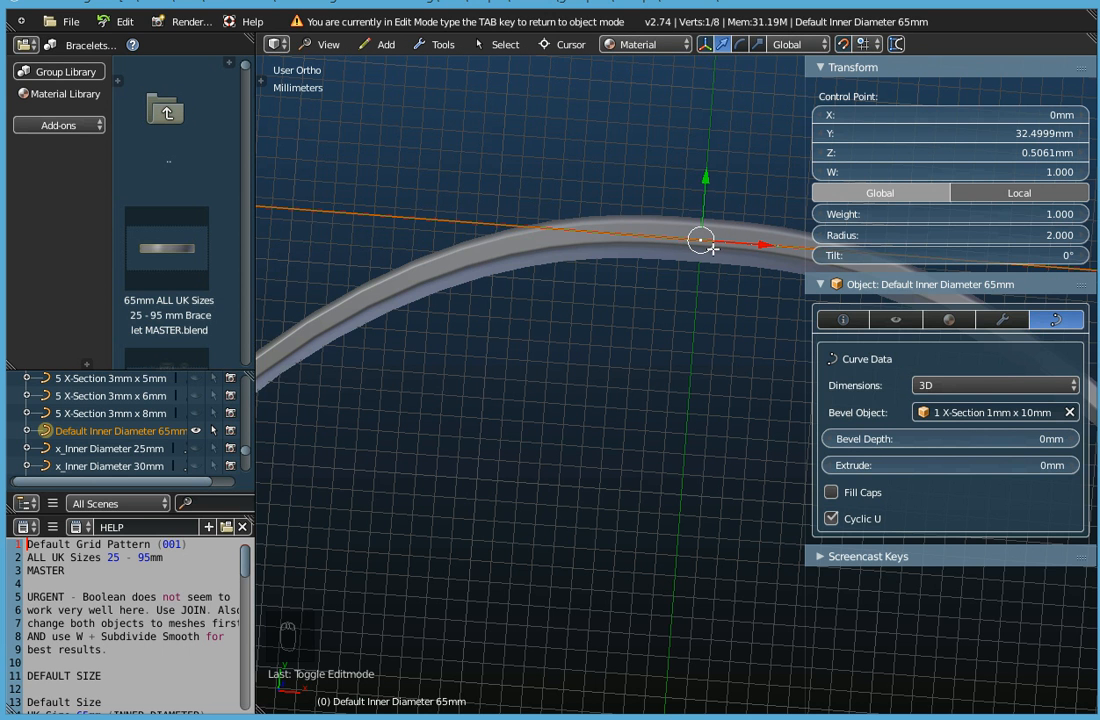
Raise the positive Y control point's radius to 4.86 and view the enlarged band section at an angle.
{"action": "left_click_drag", "start_coordinate": [900, 236], "coordinate": [1047, 236]}
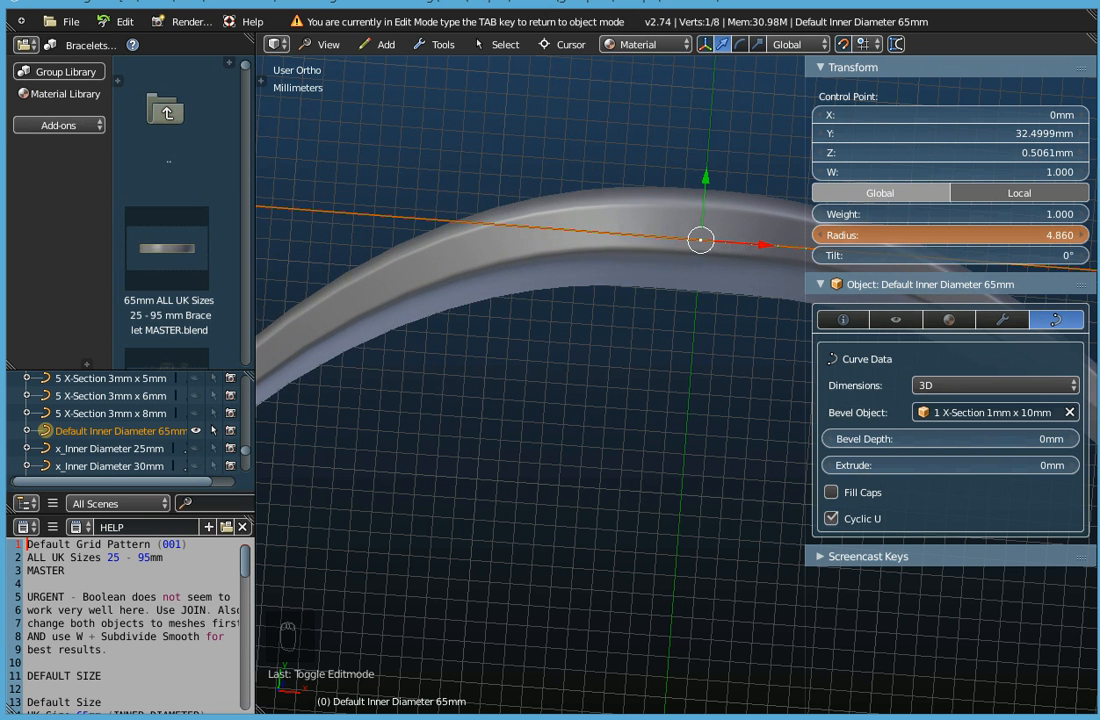
{"action": "scroll", "coordinate": [570, 344], "scroll_direction": "up", "scroll_amount": 6}
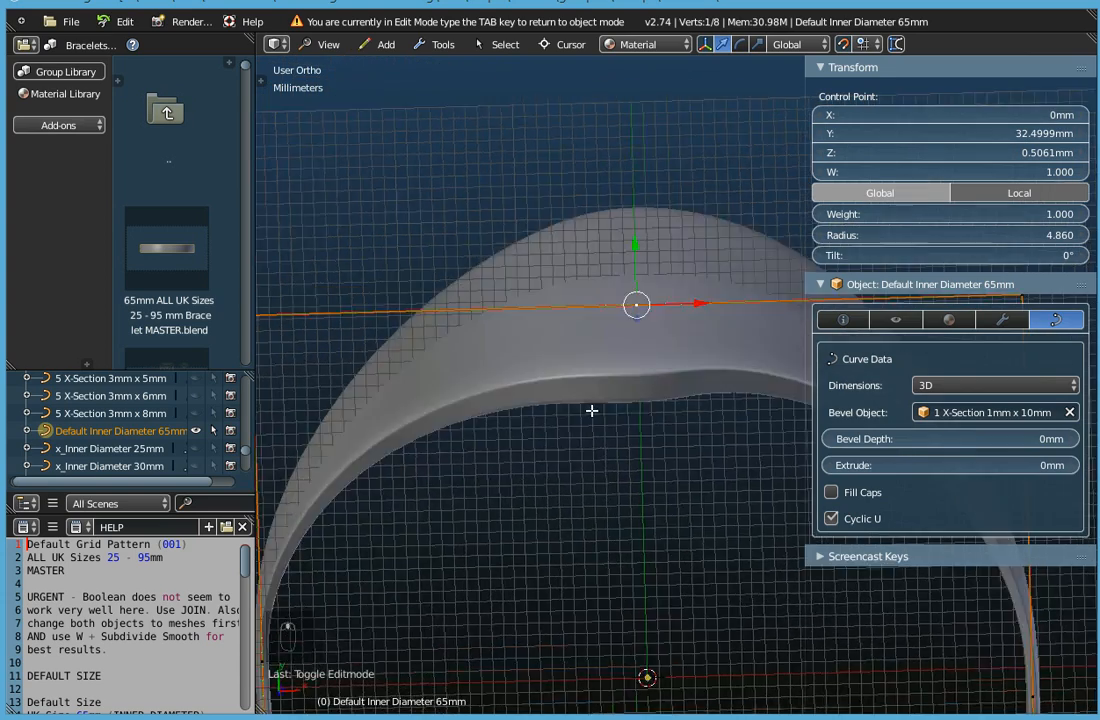
{"action": "middle_click_drag", "start_coordinate": [631, 462], "coordinate": [700, 440]}
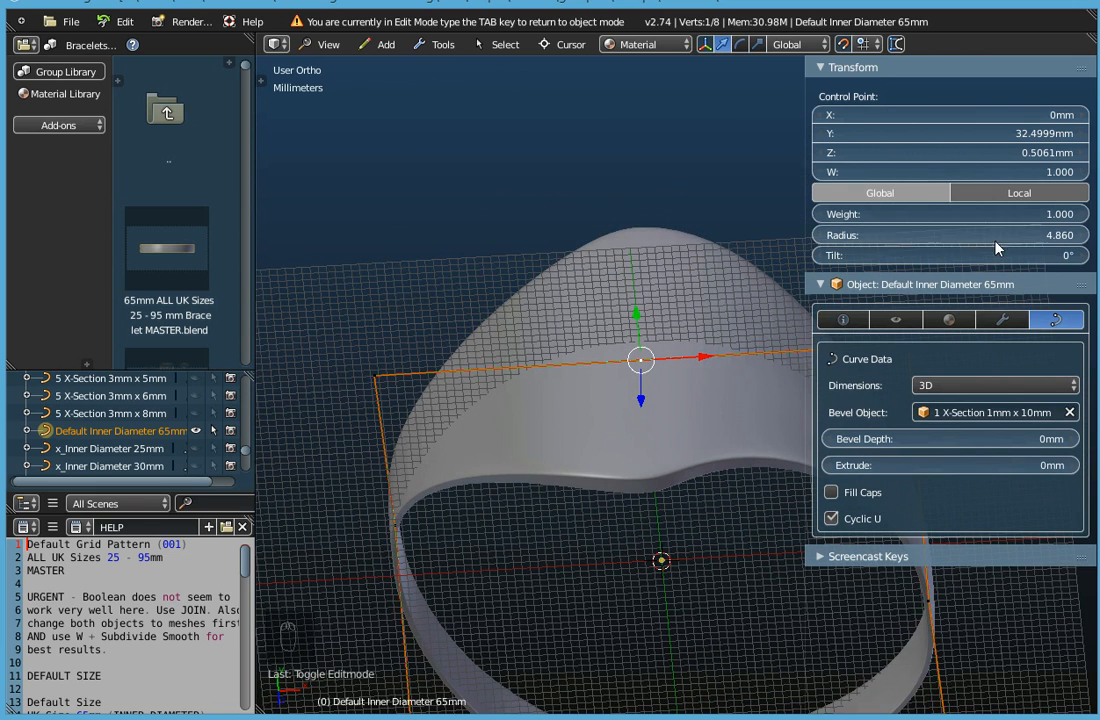
Set the positive Y control point's radius to 2 and its tilt to 0°.
{"action": "left_click_drag", "start_coordinate": [930, 235], "coordinate": [995, 238]}
{"action": "left_click", "coordinate": [995, 236]}
{"action": "type", "text": "2"}
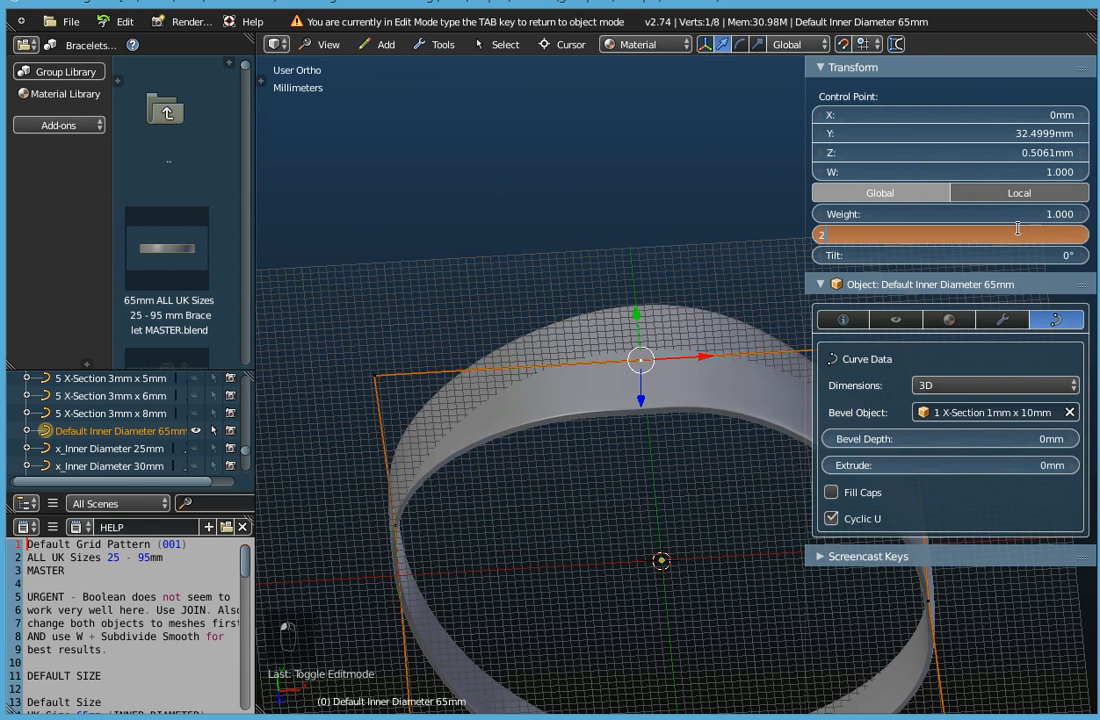
{"action": "key", "text": "Return"}
{"action": "middle_click_drag", "start_coordinate": [684, 371], "coordinate": [875, 243]}
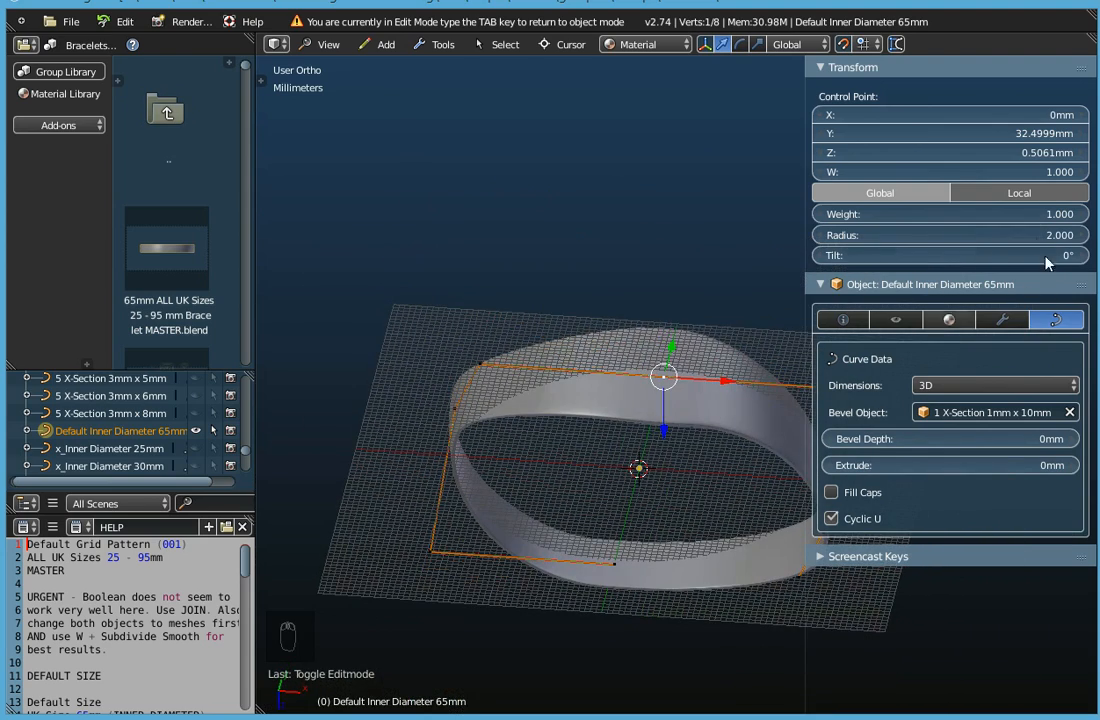
{"action": "mouse_move", "coordinate": [982, 255]}
{"action": "left_mouse_down"}
{"action": "mouse_move", "coordinate": [1010, 255]}
{"action": "mouse_move", "coordinate": [977, 255]}
{"action": "left_mouse_up"}
{"action": "left_click", "coordinate": [976, 250]}
{"action": "type", "text": "0"}
{"action": "left_click", "coordinate": [705, 390]}
Examine the widened band from several angles and switch to the top view with the whole bracelet in frame.
{"action": "middle_click_drag", "start_coordinate": [705, 390], "coordinate": [717, 253]}
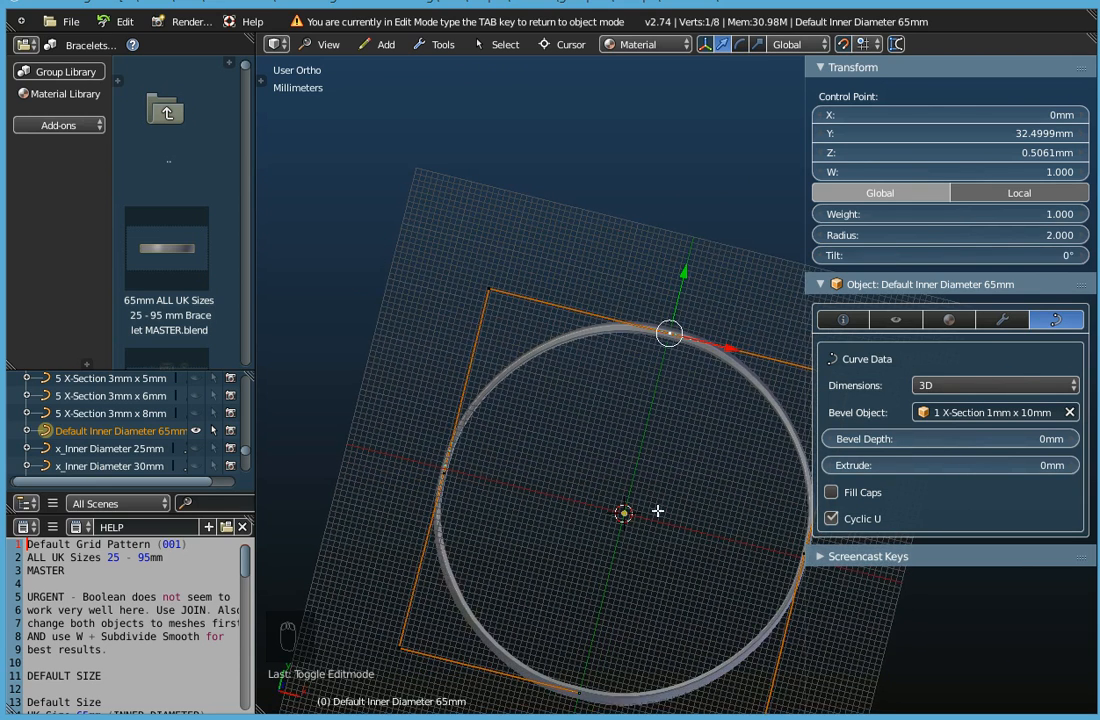
{"action": "middle_click_drag", "start_coordinate": [686, 338], "coordinate": [678, 467]}
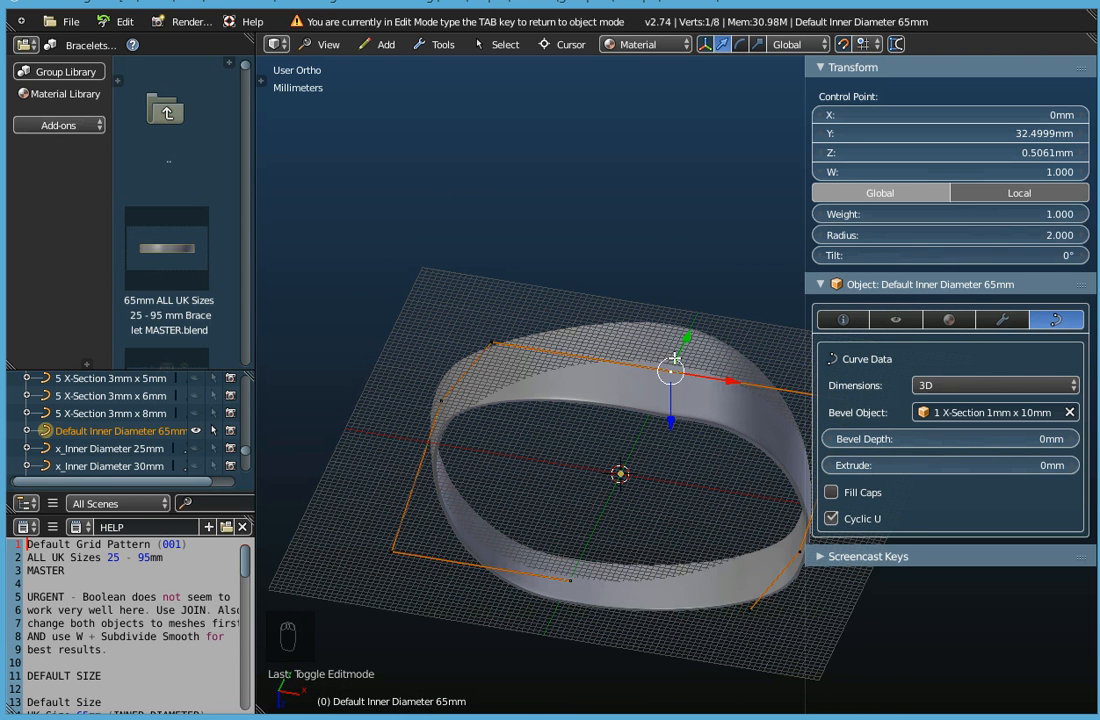
{"action": "middle_click_drag", "start_coordinate": [675, 471], "coordinate": [678, 347]}
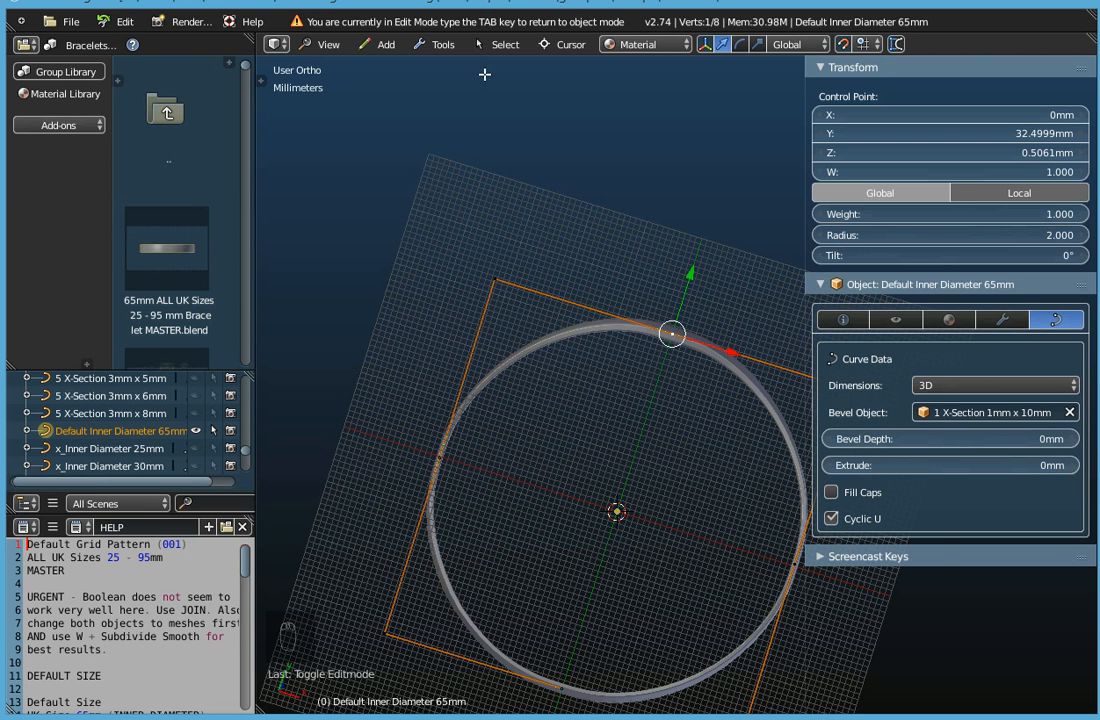
{"action": "left_click", "coordinate": [320, 44]}
{"action": "left_click", "coordinate": [327, 127]}
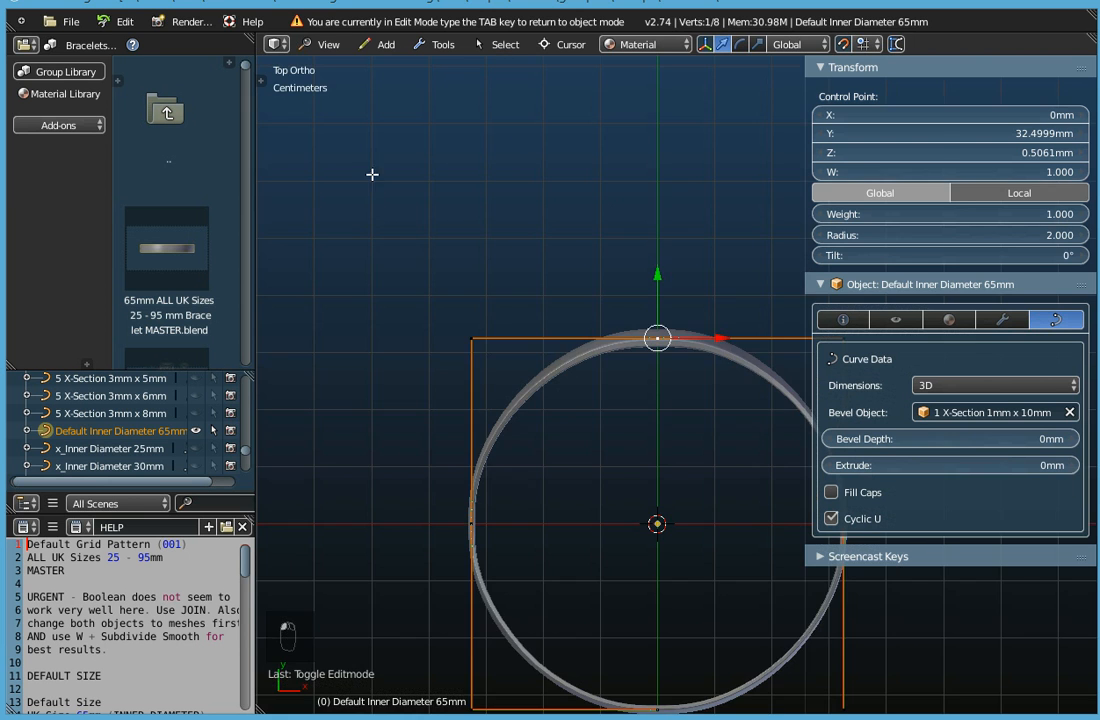
{"action": "key", "text": "Home"}
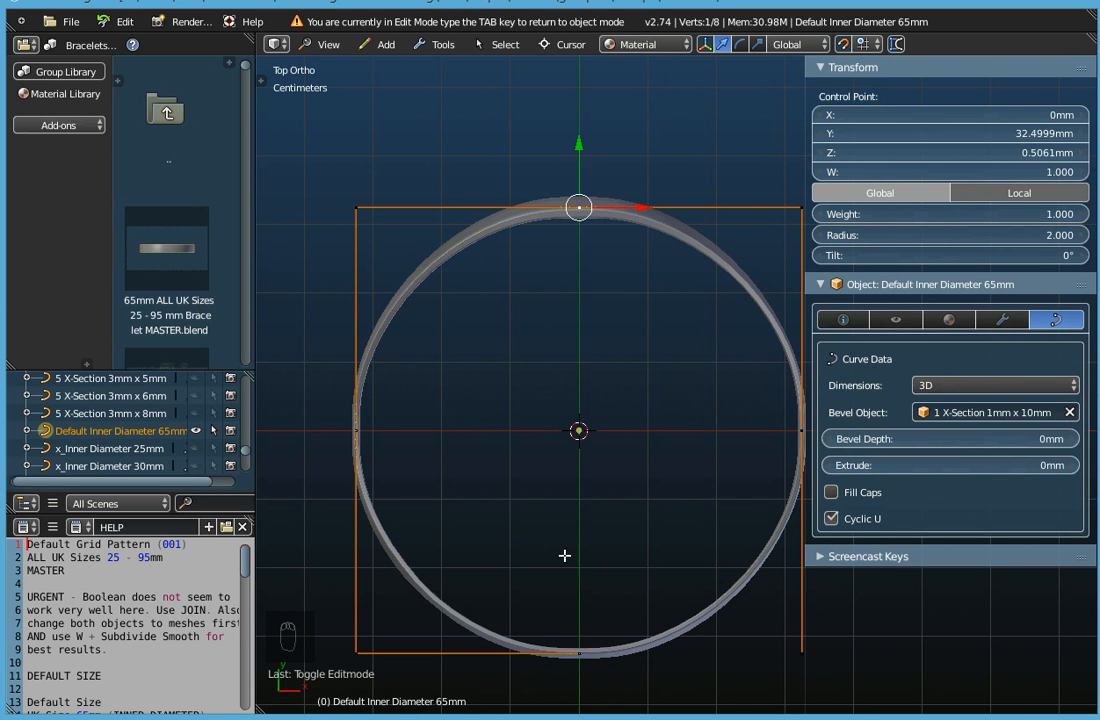
Move the positive Y control point outward along the Y axis to about 37.5 mm.
{"action": "scroll", "coordinate": [581, 216], "scroll_direction": "up", "scroll_amount": 3}
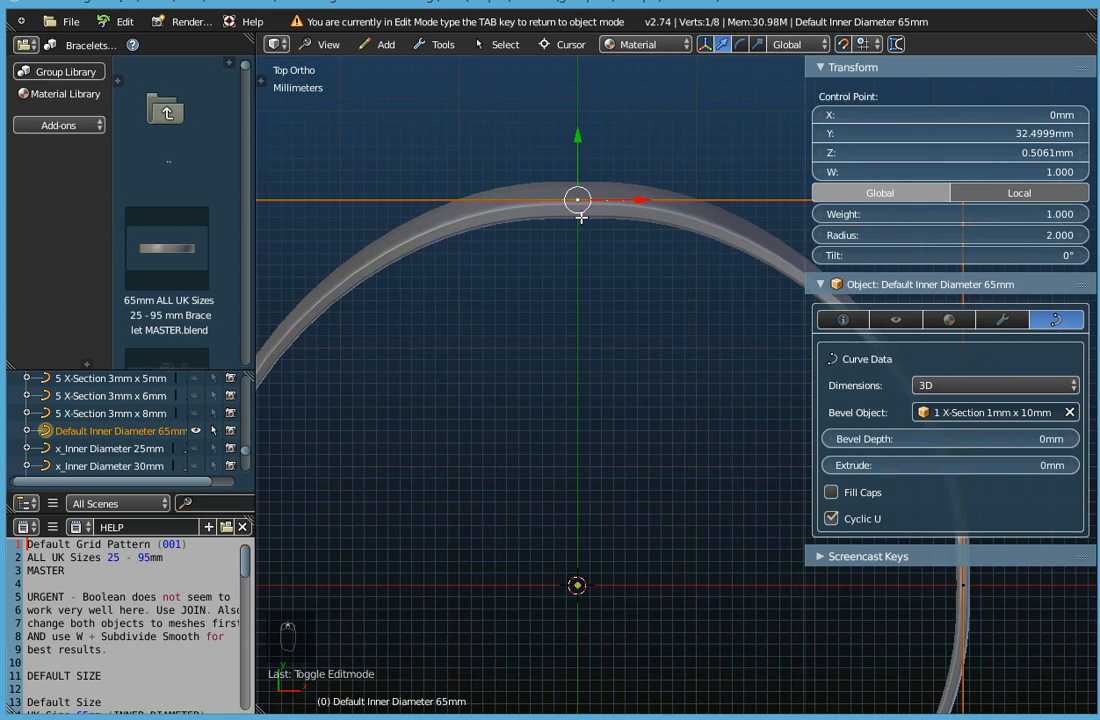
{"action": "scroll", "coordinate": [578, 202], "scroll_direction": "up", "scroll_amount": 2}
{"action": "left_click_drag", "start_coordinate": [581, 131], "coordinate": [573, 28]}
{"action": "scroll", "coordinate": [560, 518], "scroll_direction": "down", "scroll_amount": 3}
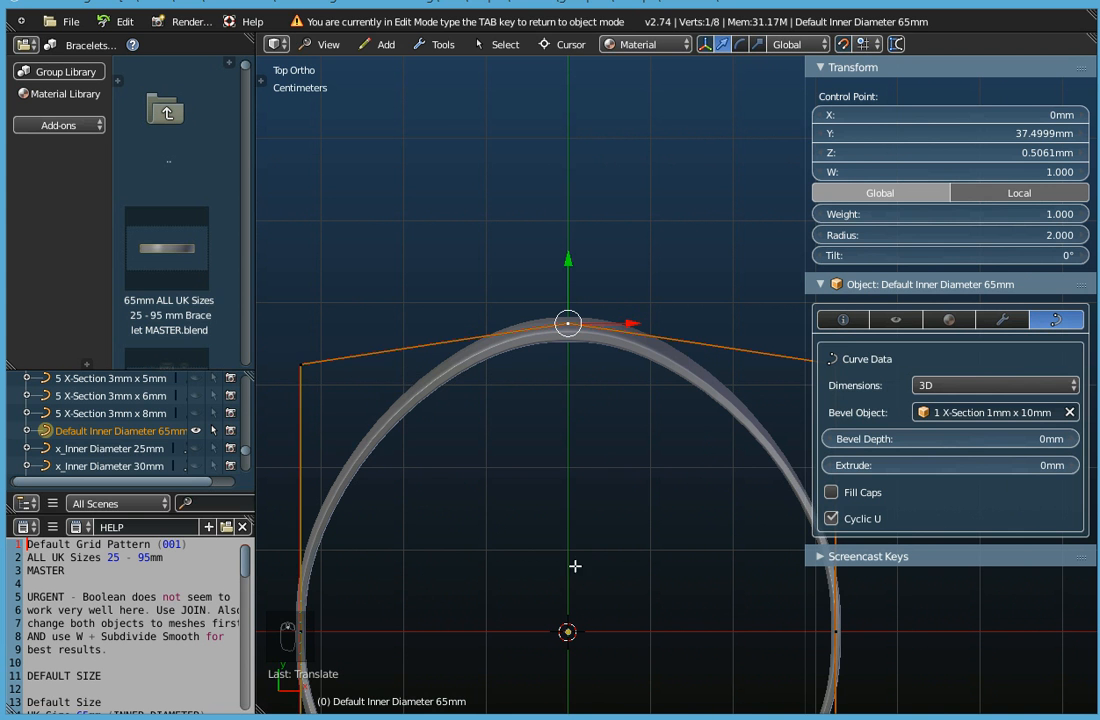
{"action": "scroll", "coordinate": [582, 460], "scroll_direction": "down", "scroll_amount": 2}
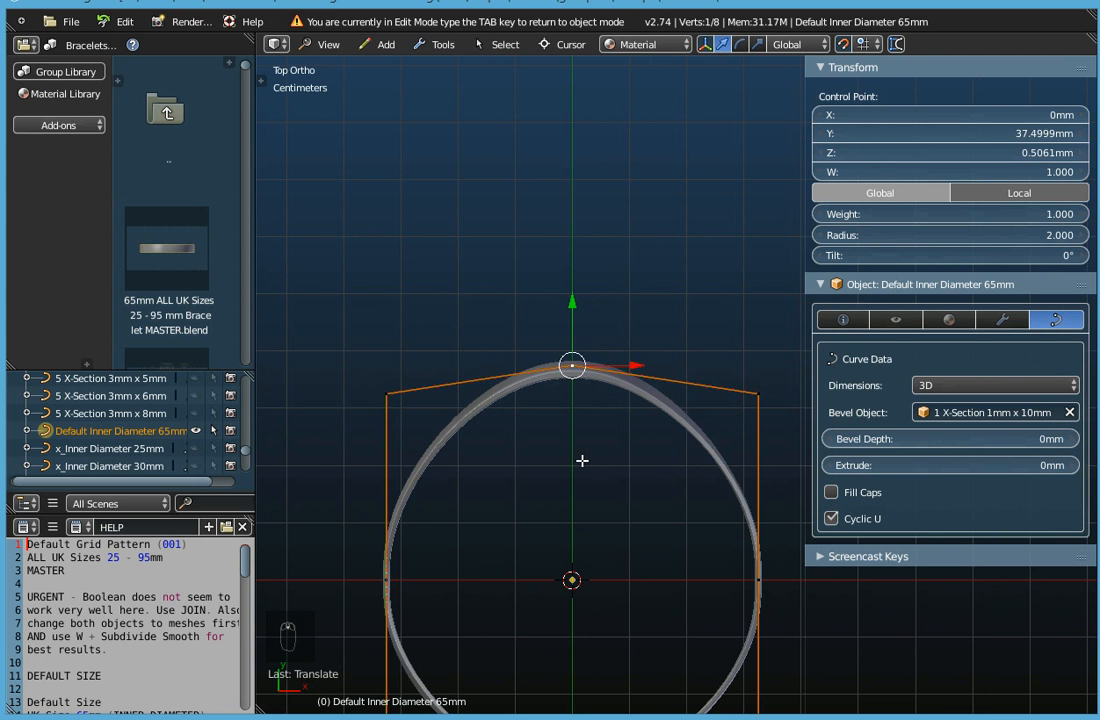
Move the positive Y control point back inward along the Y axis to about 33.5 mm, and further in to about 32.5 mm.
{"action": "scroll", "coordinate": [580, 435], "scroll_direction": "up", "scroll_amount": 5}
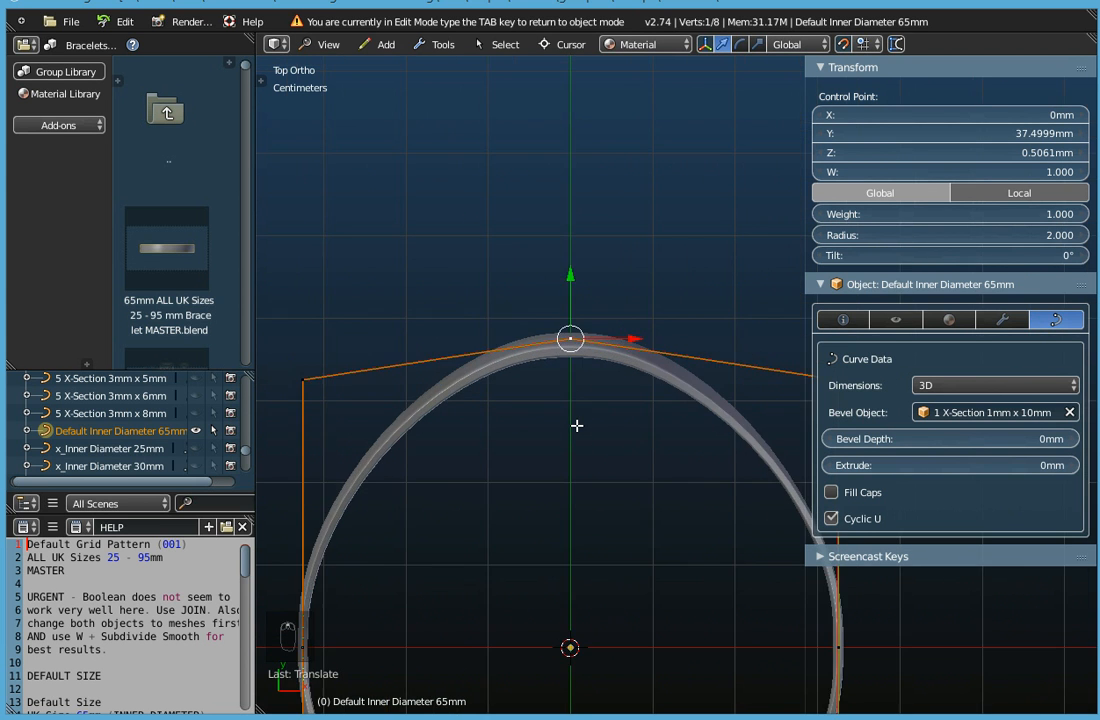
{"action": "left_click_drag", "start_coordinate": [566, 245], "coordinate": [566, 276]}
{"action": "scroll", "coordinate": [541, 488], "scroll_direction": "down", "scroll_amount": 3}
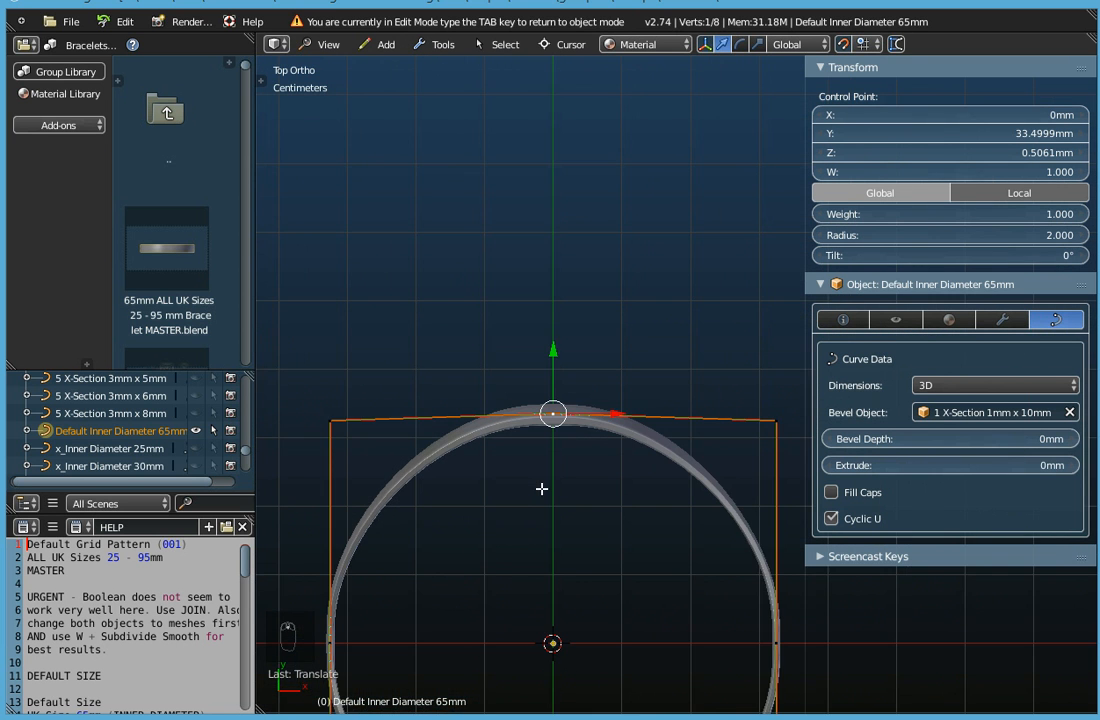
{"action": "scroll", "coordinate": [547, 484], "scroll_direction": "up", "scroll_amount": 3}
{"action": "left_click_drag", "start_coordinate": [559, 292], "coordinate": [560, 318]}
{"action": "scroll", "coordinate": [561, 458], "scroll_direction": "down", "scroll_amount": 1}
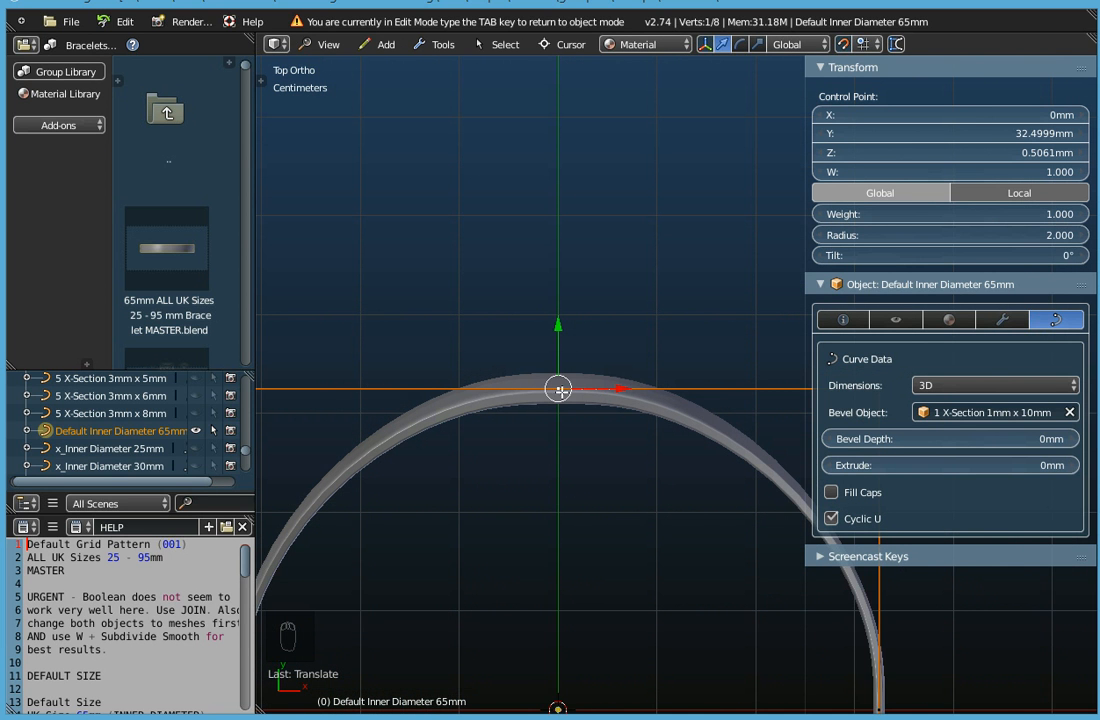
Move the positive Y control point outward along the Y axis to about 33.5 mm.
{"action": "scroll", "coordinate": [549, 335], "scroll_direction": "up", "scroll_amount": 1}
{"action": "left_click_drag", "start_coordinate": [563, 347], "coordinate": [570, 336]}
{"action": "scroll", "coordinate": [534, 466], "scroll_direction": "down", "scroll_amount": 4}
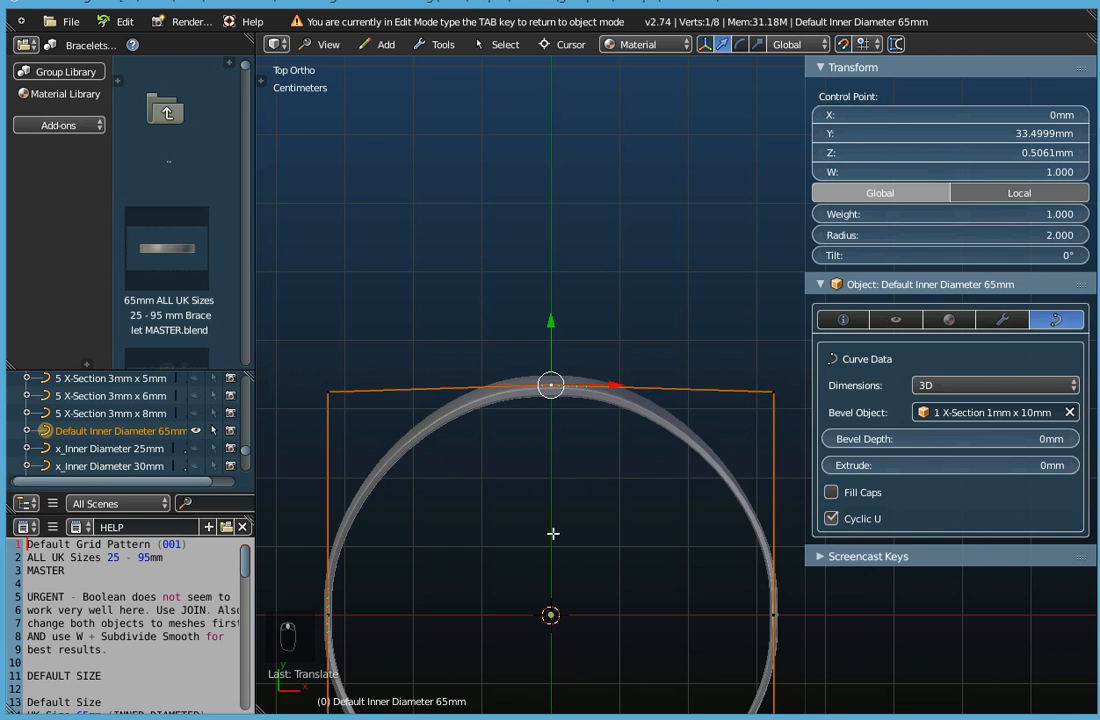
Select the bracelet's control points one at a time, including the four corner points, to review their positions around the ring.
{"action": "middle_click_drag", "start_coordinate": [553, 533], "coordinate": [565, 398], "text": "shift"}
{"action": "scroll", "coordinate": [567, 400], "scroll_direction": "down", "scroll_amount": 1}
{"action": "middle_click_drag", "start_coordinate": [576, 451], "coordinate": [602, 458]}
{"action": "scroll", "coordinate": [608, 505], "scroll_direction": "down", "scroll_amount": 1}
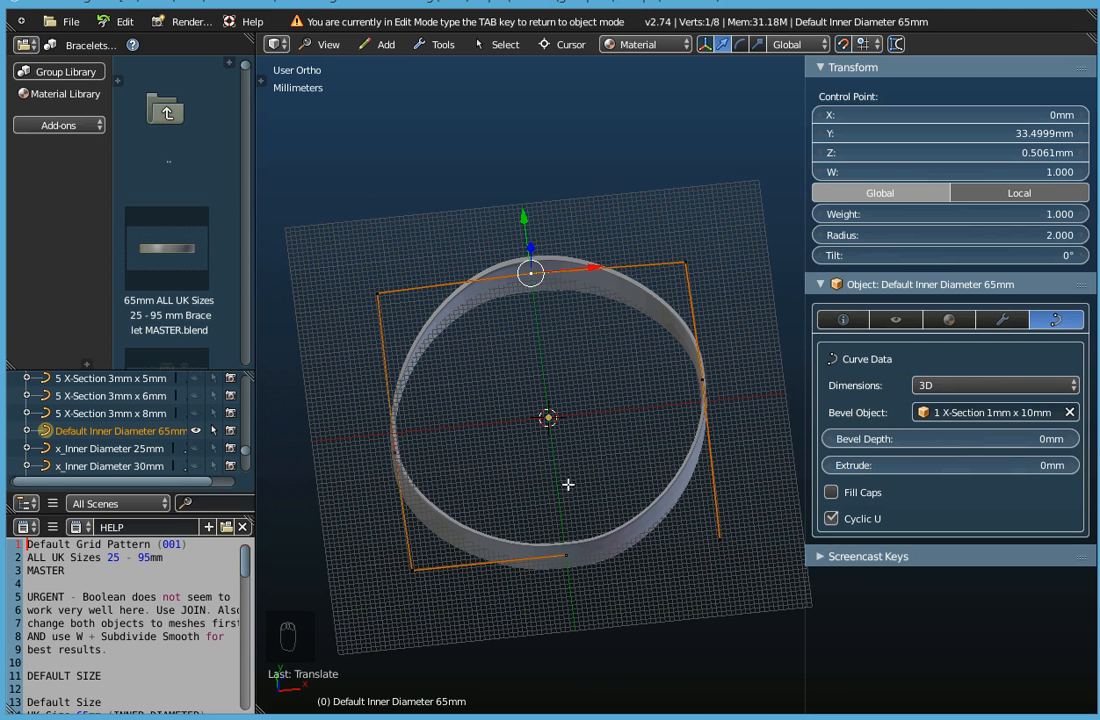
{"action": "right_click", "coordinate": [566, 553]}
{"action": "right_click", "coordinate": [667, 418]}
{"action": "right_click", "coordinate": [399, 426]}
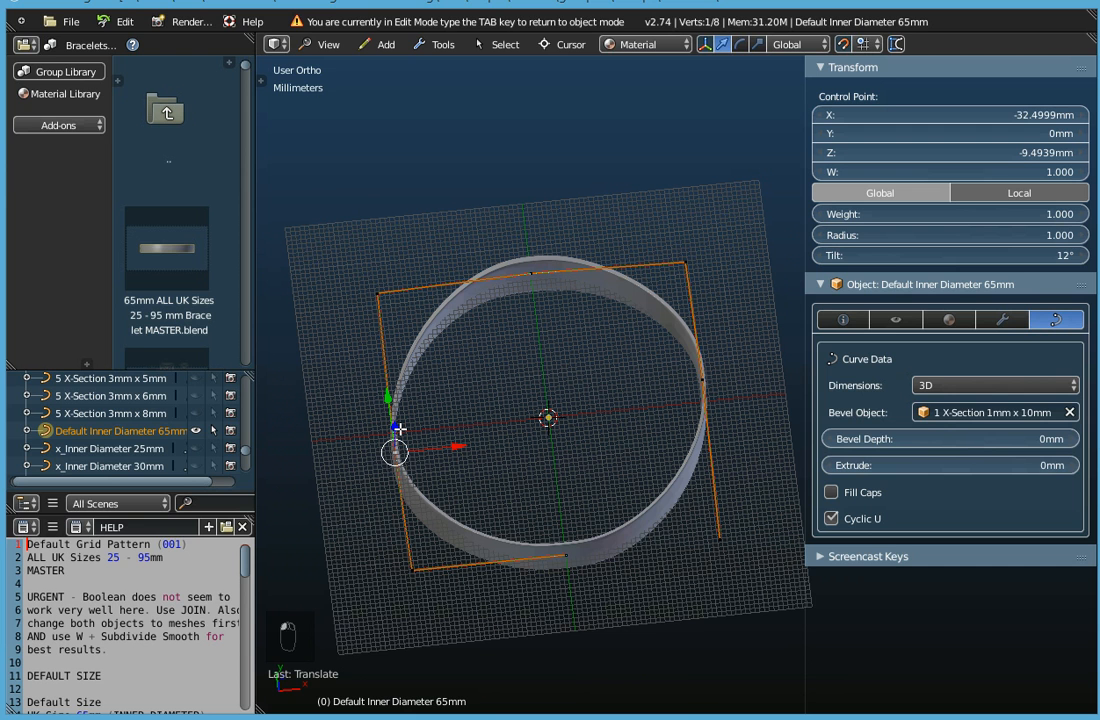
{"action": "right_click", "coordinate": [379, 291]}
{"action": "right_click", "coordinate": [685, 262]}
{"action": "right_click", "coordinate": [716, 536]}
{"action": "right_click", "coordinate": [412, 568]}
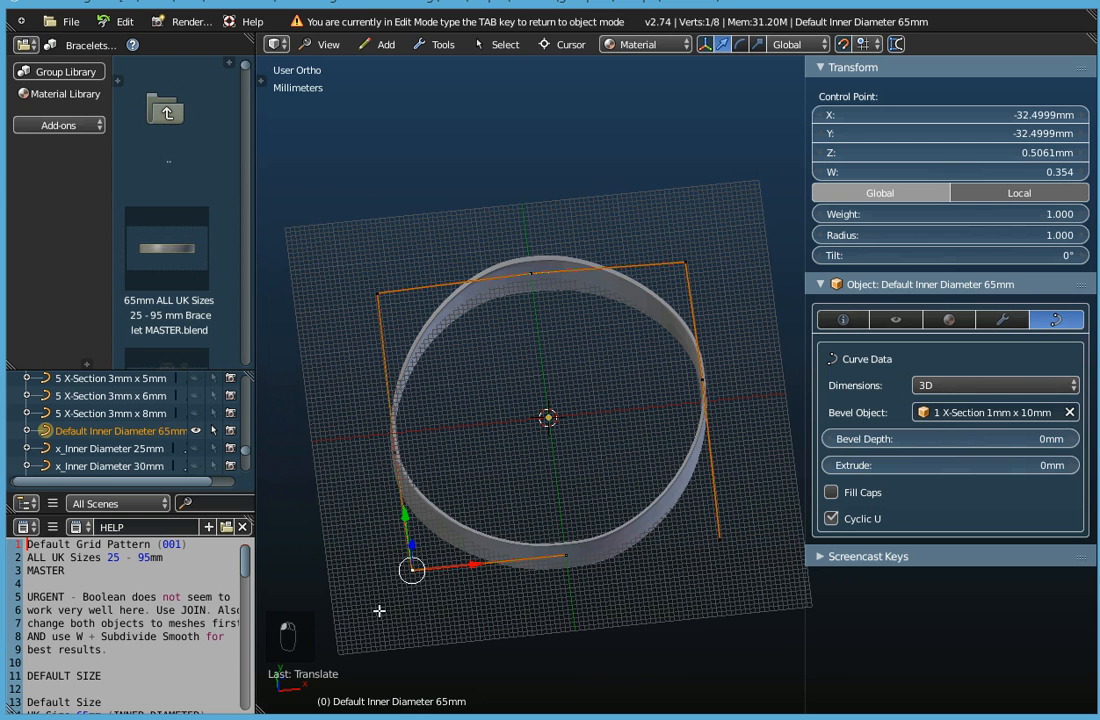
Select the positive X control point together with the corner point at positive X, negative Y and the control point on the negative Y axis.
{"action": "right_click", "coordinate": [703, 380]}
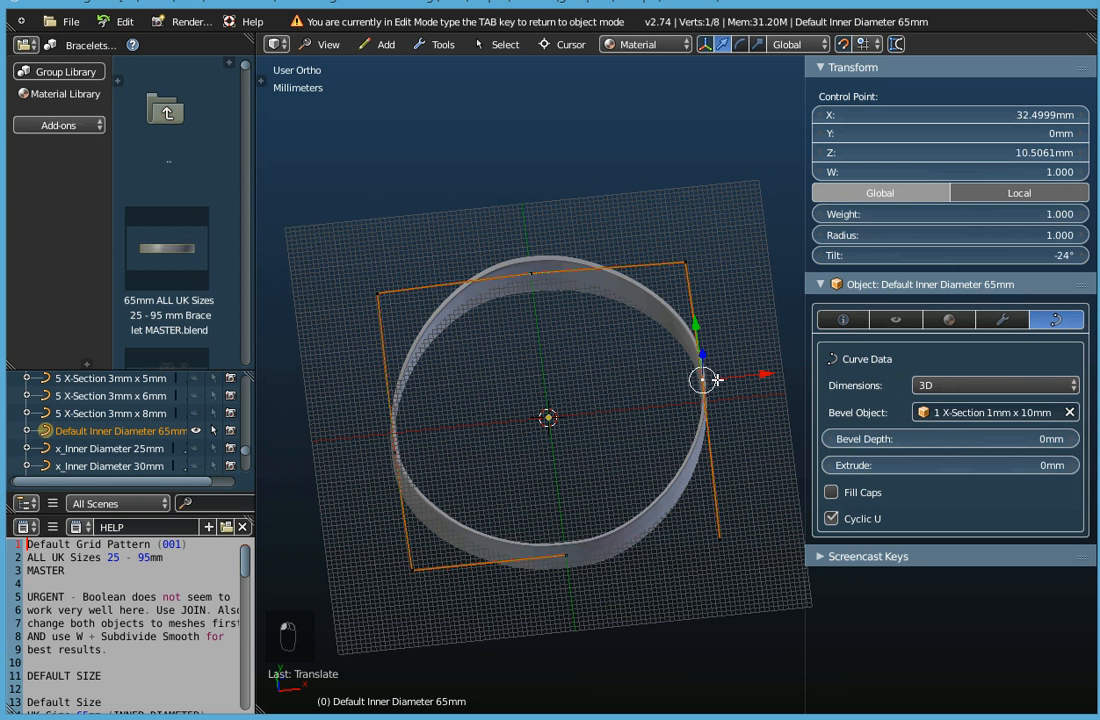
{"action": "right_click", "coordinate": [716, 536], "text": "shift"}
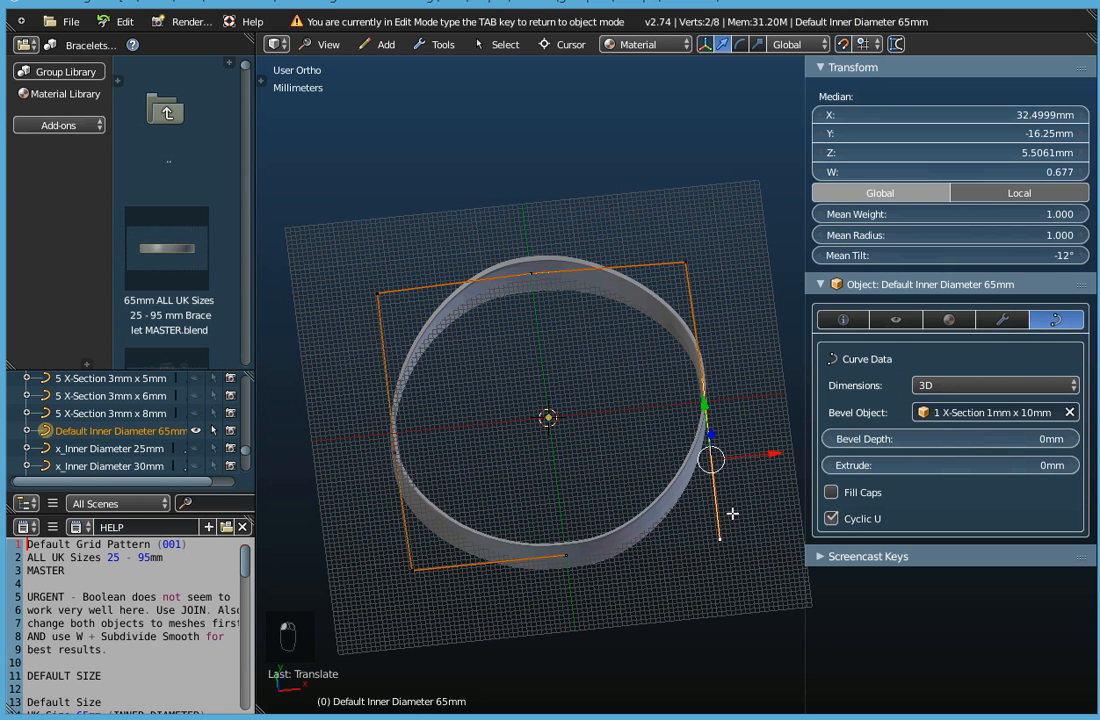
{"action": "right_click", "coordinate": [565, 555], "text": "shift"}
{"action": "middle_click_drag", "start_coordinate": [562, 403], "coordinate": [588, 364]}
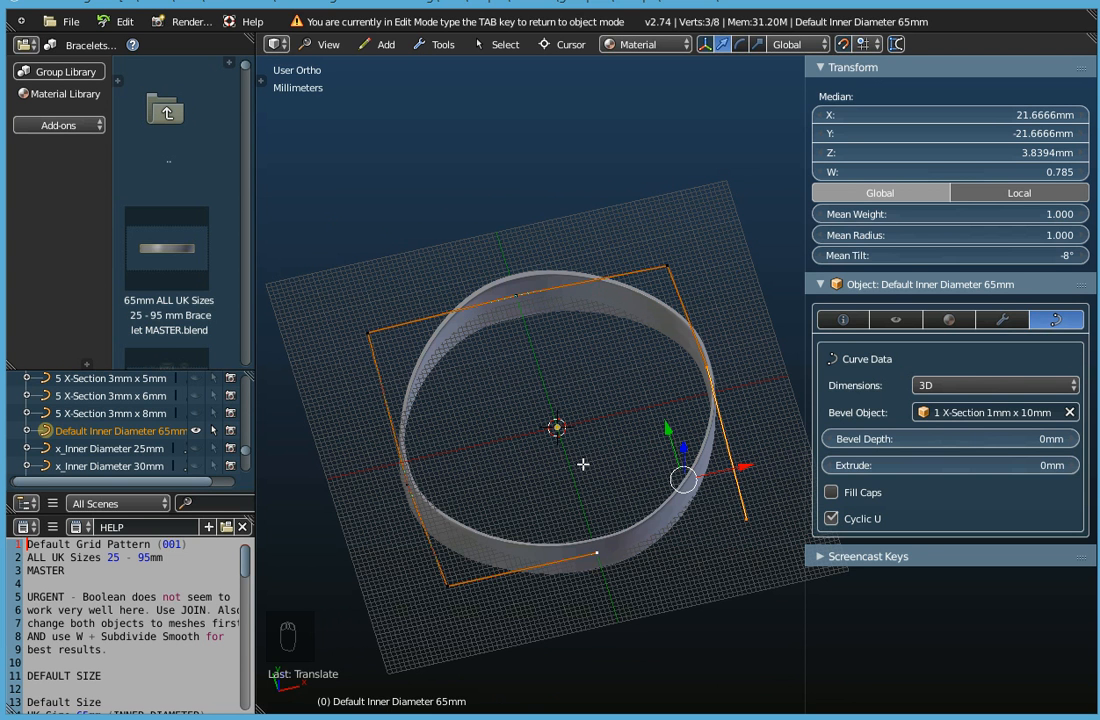
Subdivide the selected segments around the corner at positive X and negative Y, and select each of the two new control points in turn.
{"action": "key", "text": "w"}
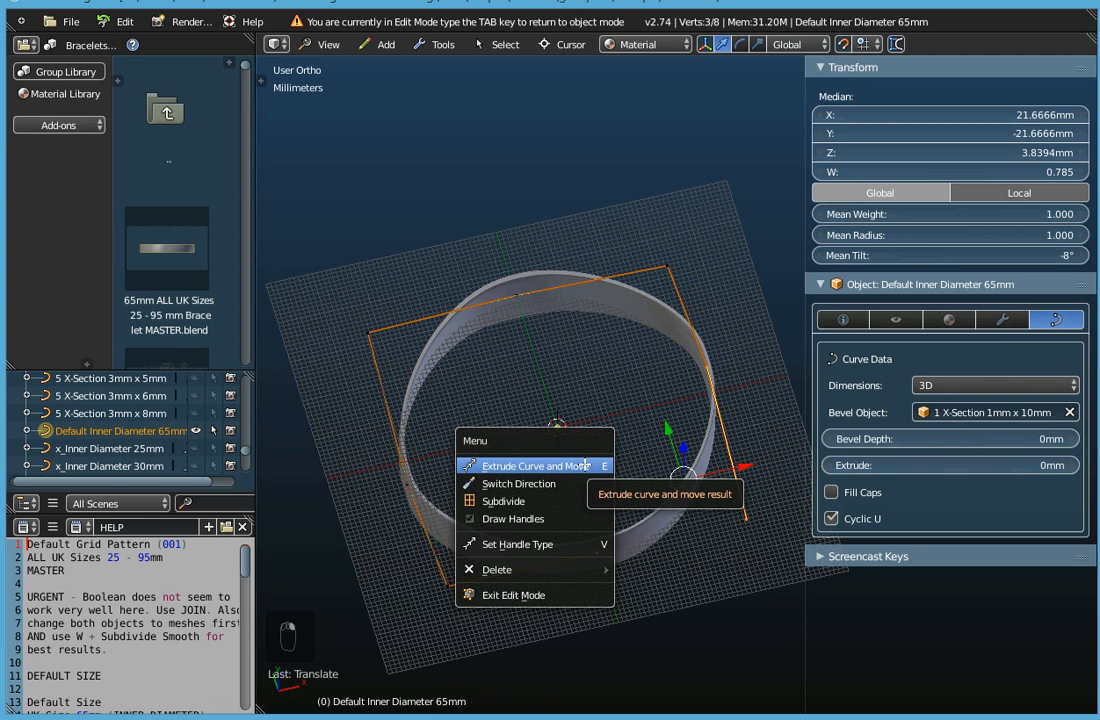
{"action": "left_click", "coordinate": [504, 501]}
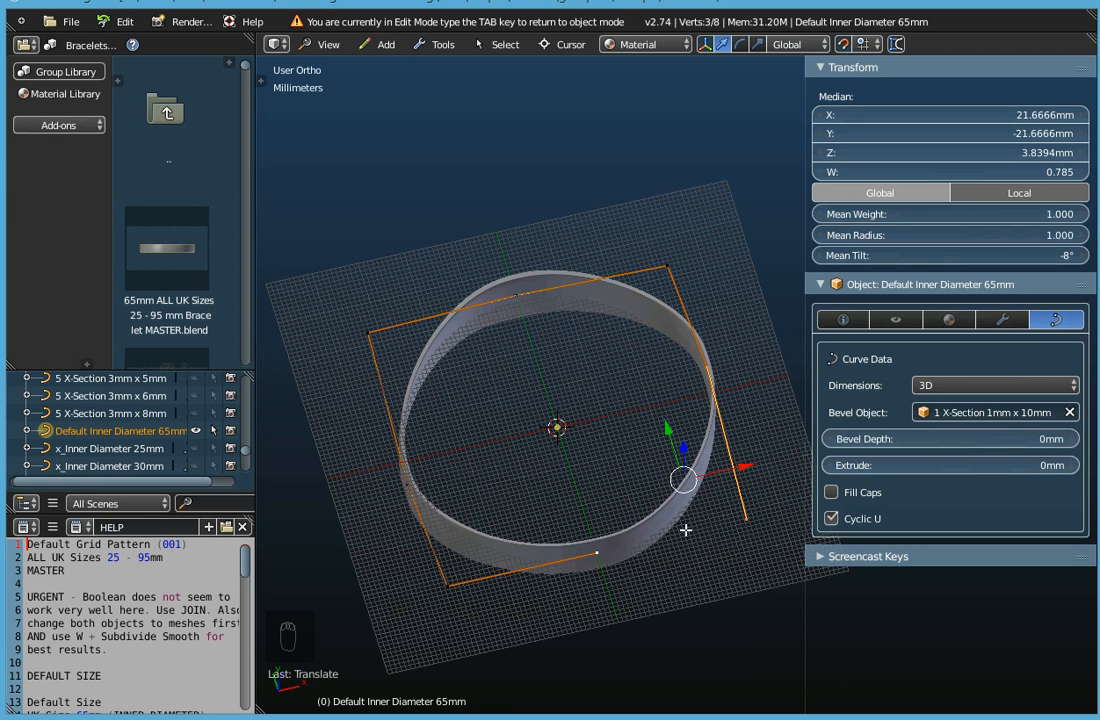
{"action": "key", "text": "w"}
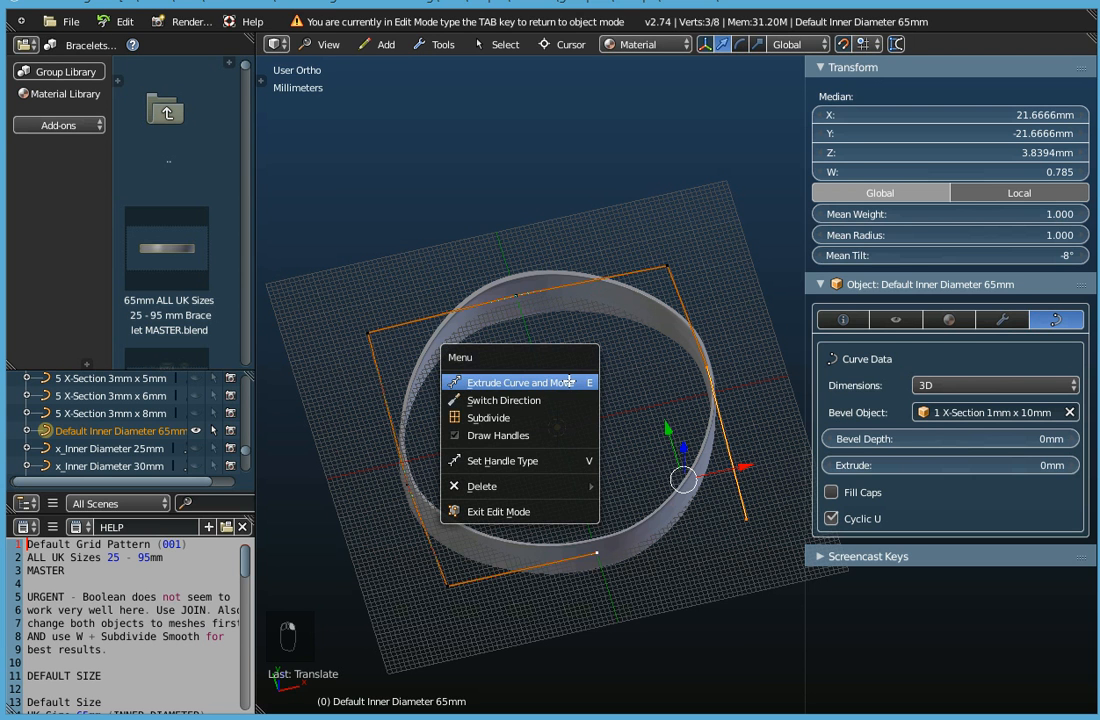
{"action": "left_click", "coordinate": [537, 419]}
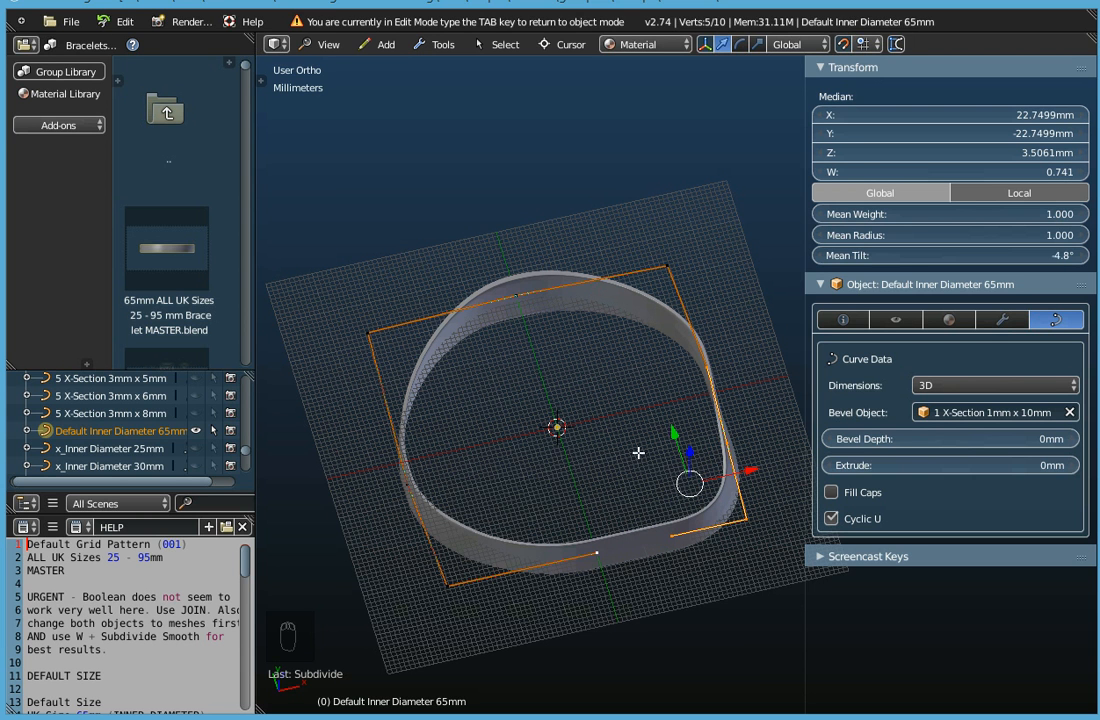
{"action": "right_click", "coordinate": [672, 534]}
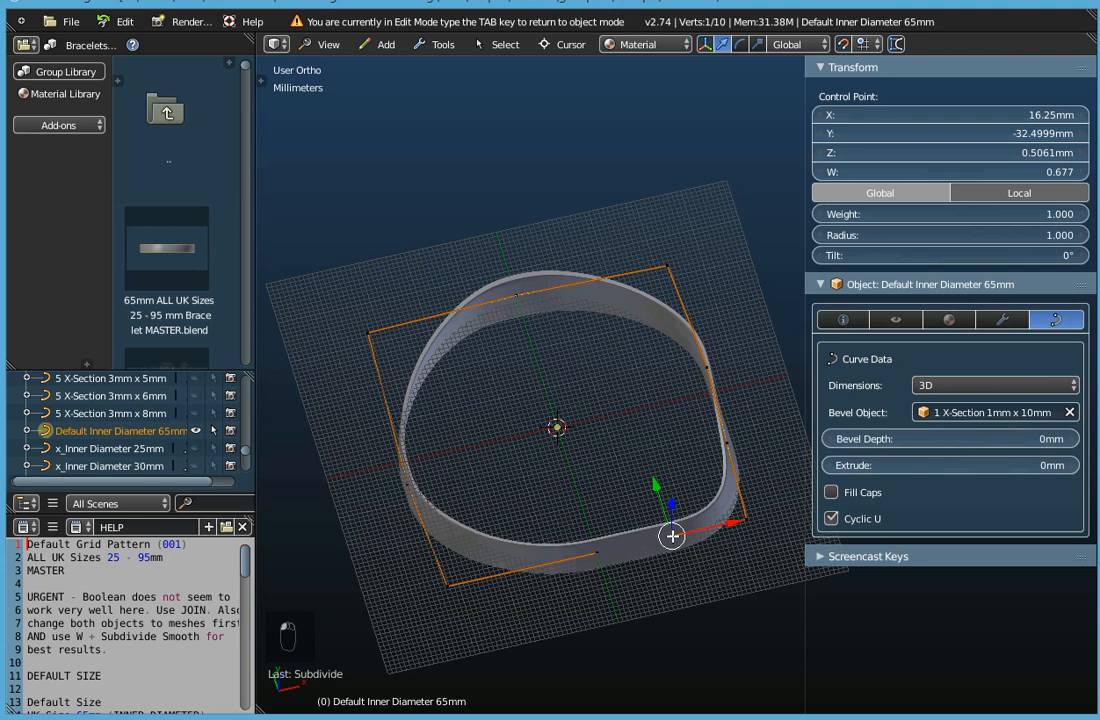
{"action": "right_click", "coordinate": [727, 440]}
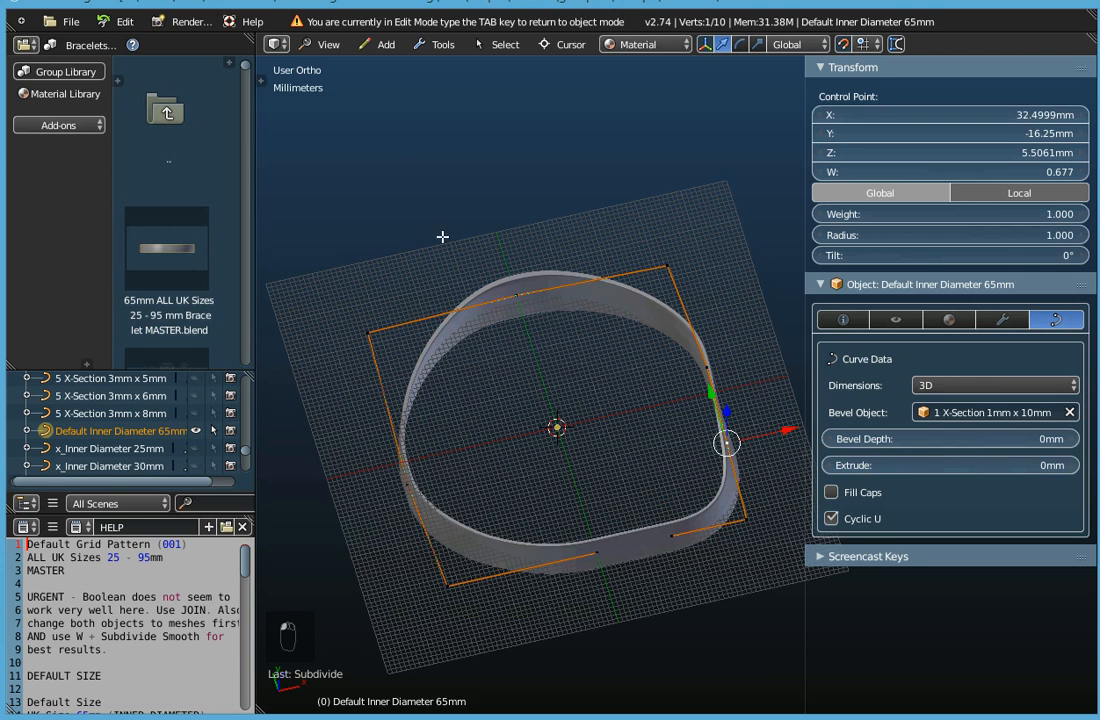
Select the corner point with its two new neighbouring control points and subdivide the segments between them again.
{"action": "middle_click_drag", "start_coordinate": [530, 361], "coordinate": [682, 492]}
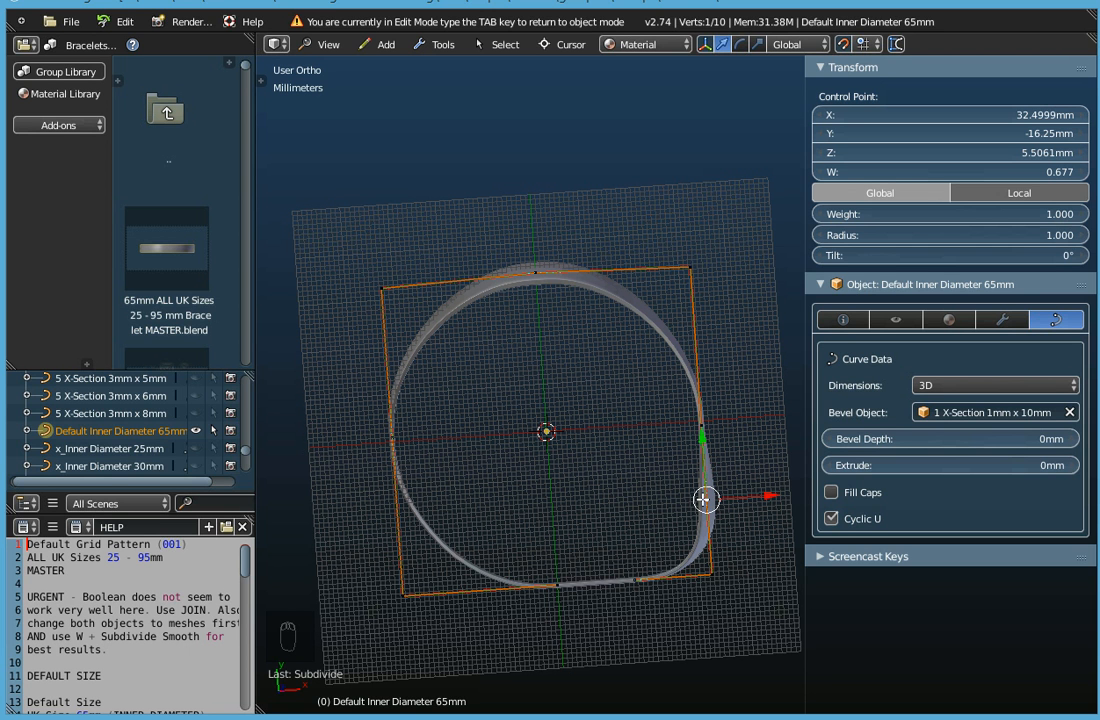
{"action": "scroll", "coordinate": [688, 576], "scroll_direction": "up", "scroll_amount": 1}
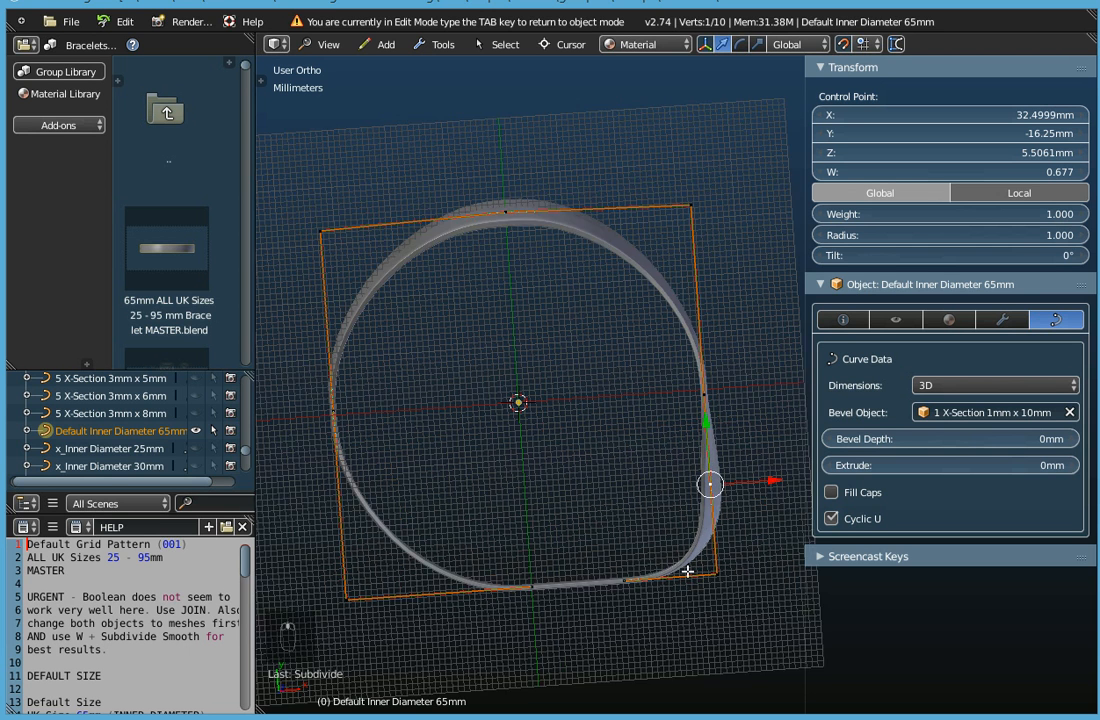
{"action": "middle_click_drag", "start_coordinate": [688, 576], "coordinate": [707, 498]}
{"action": "left_click", "coordinate": [694, 530], "text": "shift"}
{"action": "left_click", "coordinate": [602, 518], "text": "shift"}
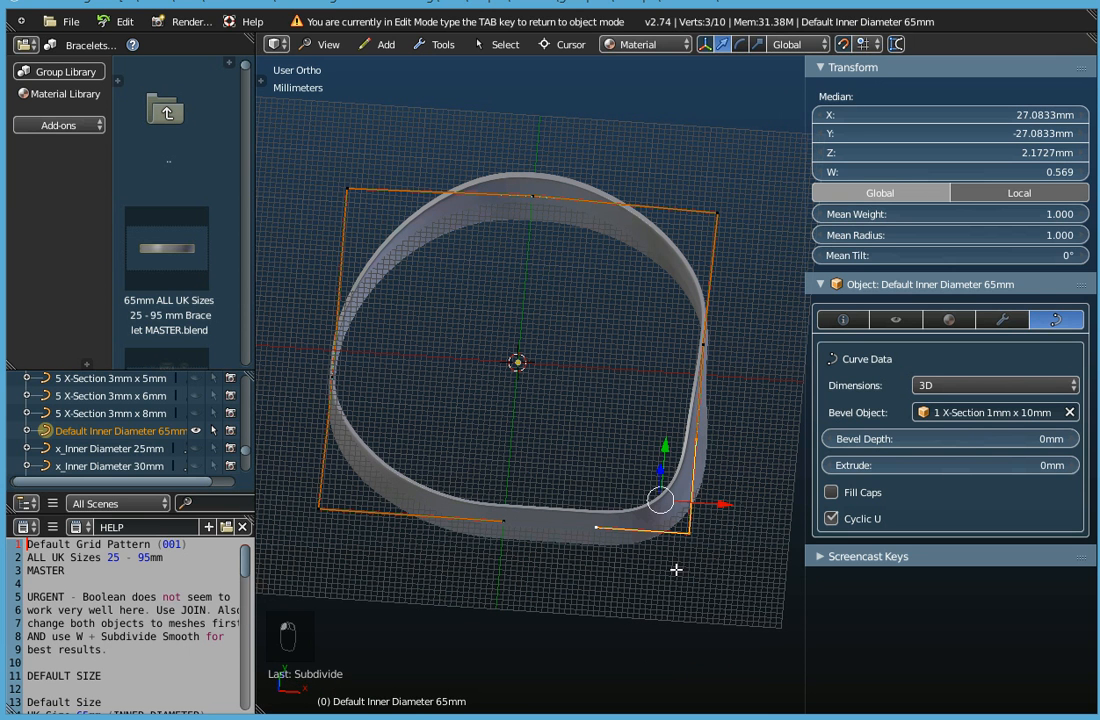
{"action": "key", "text": "w"}
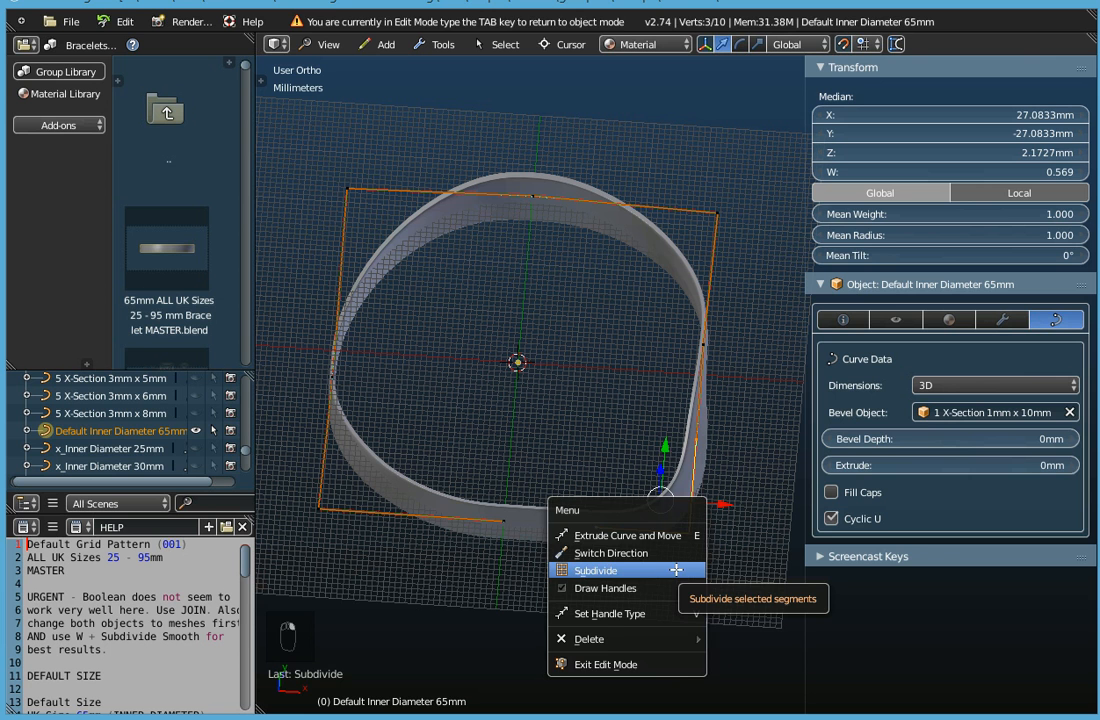
{"action": "left_click", "coordinate": [676, 569]}
Select the new control point beside the corner on the positive X side and examine the tightened corner from above and from the side.
{"action": "middle_click_drag", "start_coordinate": [665, 530], "coordinate": [663, 561]}
{"action": "right_click", "coordinate": [698, 515]}
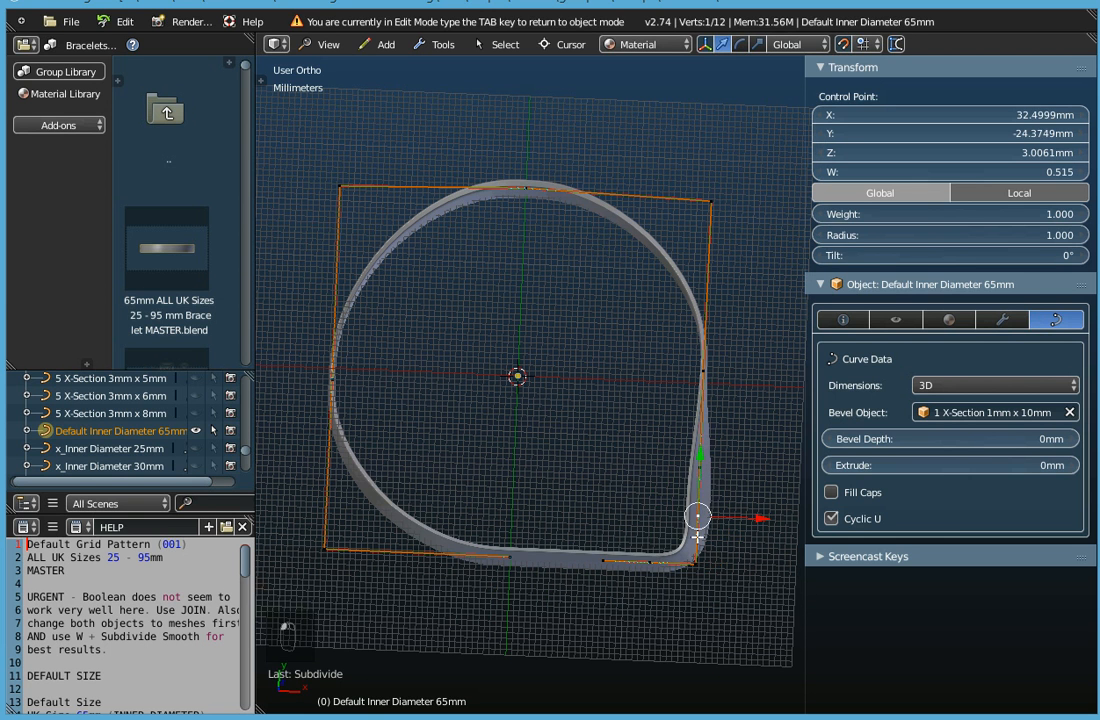
{"action": "middle_click_drag", "start_coordinate": [655, 618], "coordinate": [680, 584]}
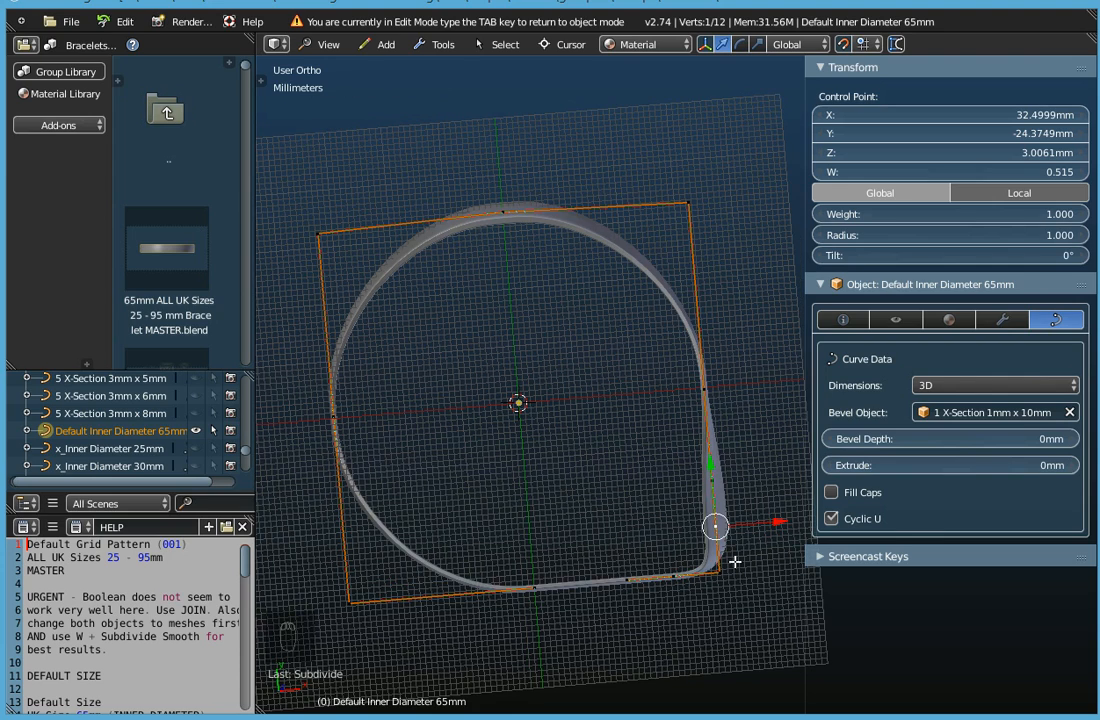
{"action": "middle_click_drag", "start_coordinate": [722, 566], "coordinate": [705, 386]}
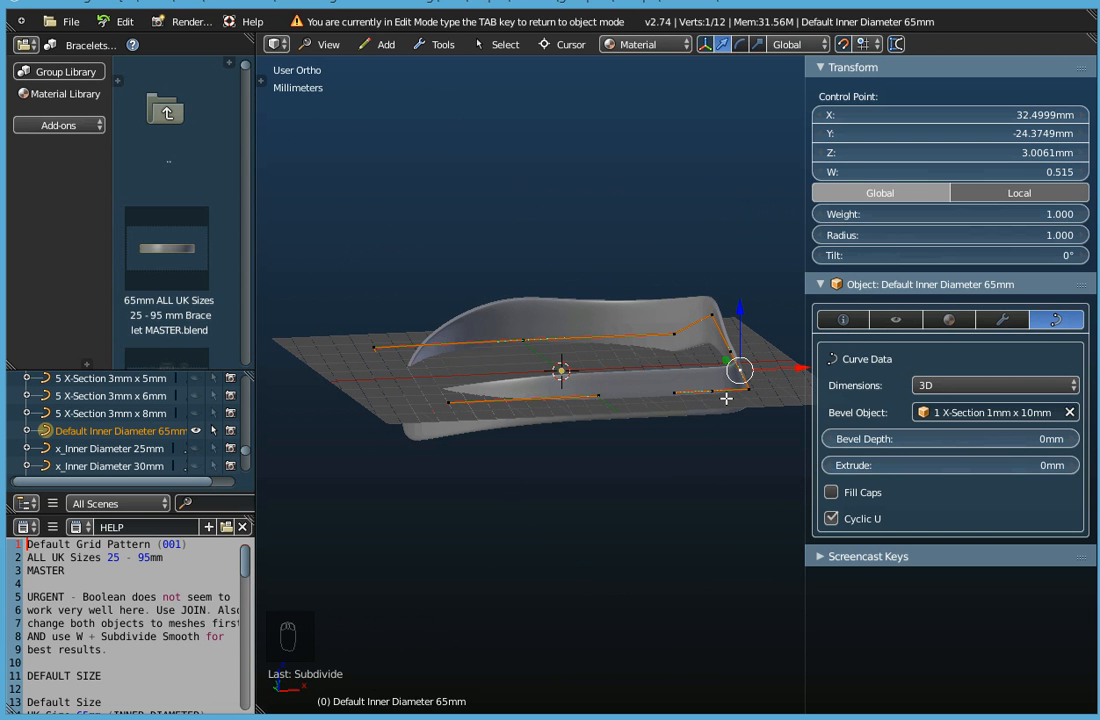
{"action": "middle_click_drag", "start_coordinate": [725, 398], "coordinate": [694, 471]}
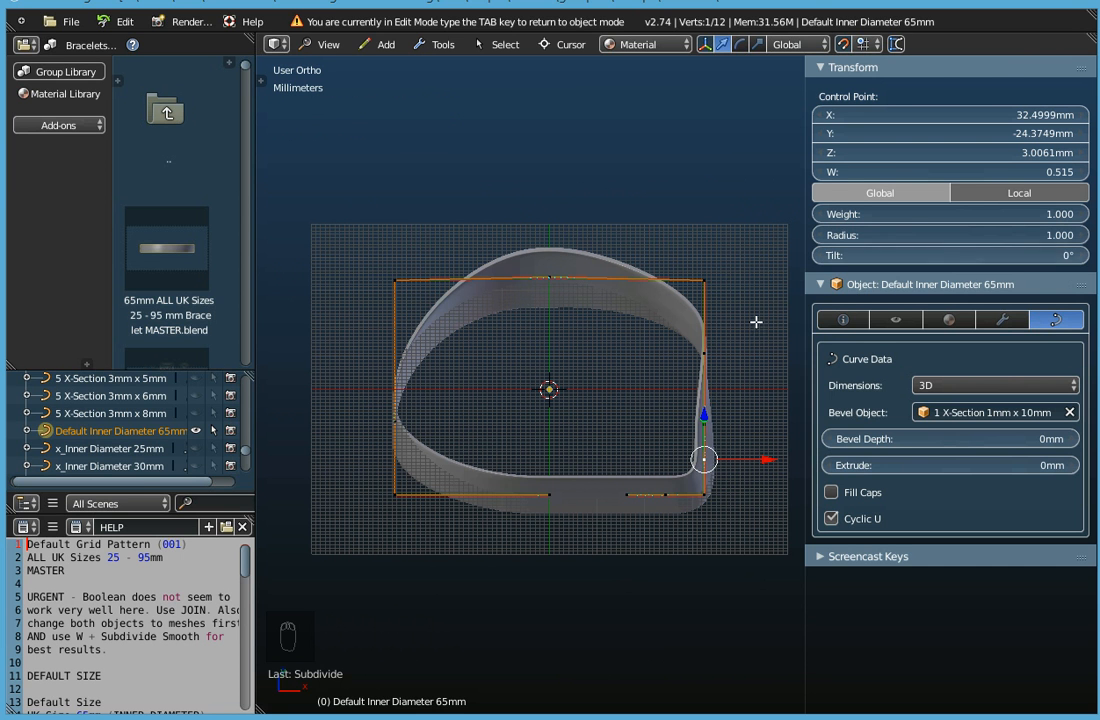
Return to object mode and remove the bevel object from the Default Inner Diameter 65mm curve.
{"action": "key", "text": "Tab"}
{"action": "middle_click_drag", "start_coordinate": [611, 450], "coordinate": [584, 458]}
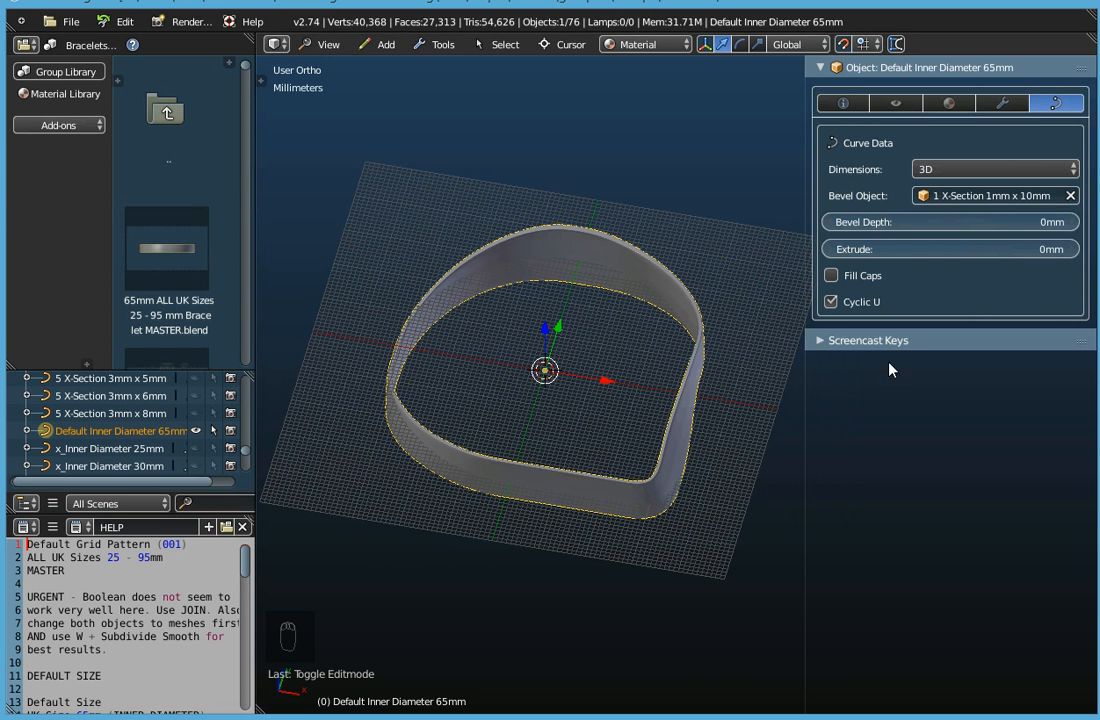
{"action": "left_click", "coordinate": [1071, 197]}
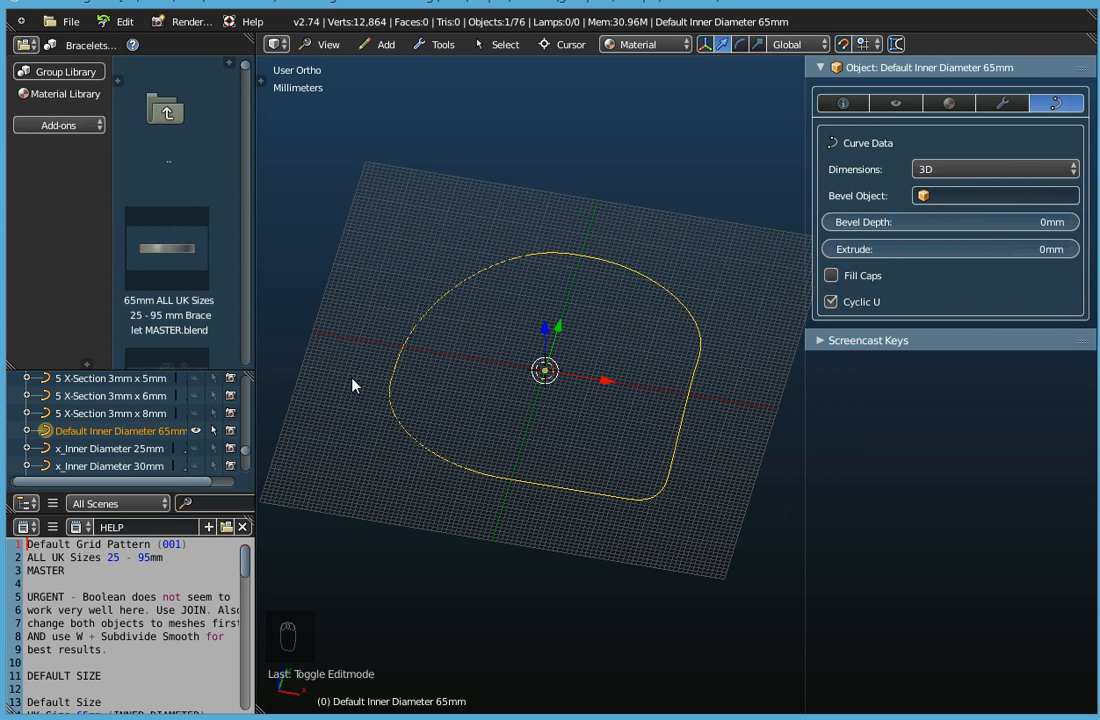
Make the Default Inner Diameter 65mm curve unselectable and hide it in the viewport.
{"action": "left_click", "coordinate": [212, 431]}
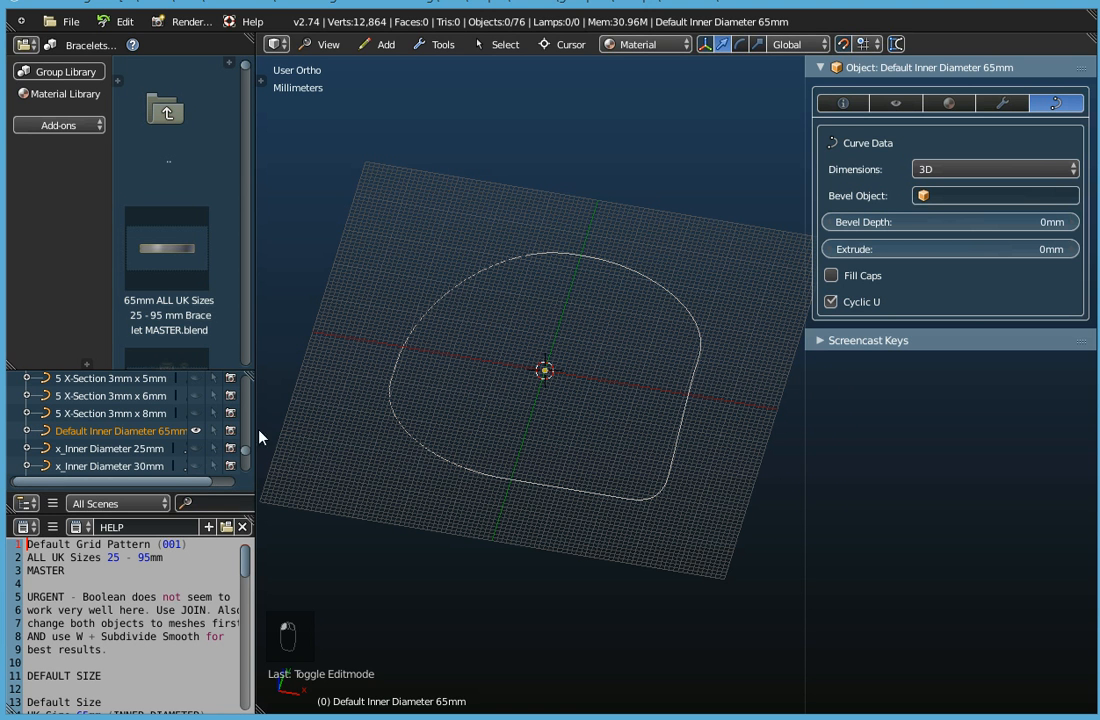
{"action": "left_click", "coordinate": [213, 431]}
{"action": "right_click", "coordinate": [449, 297]}
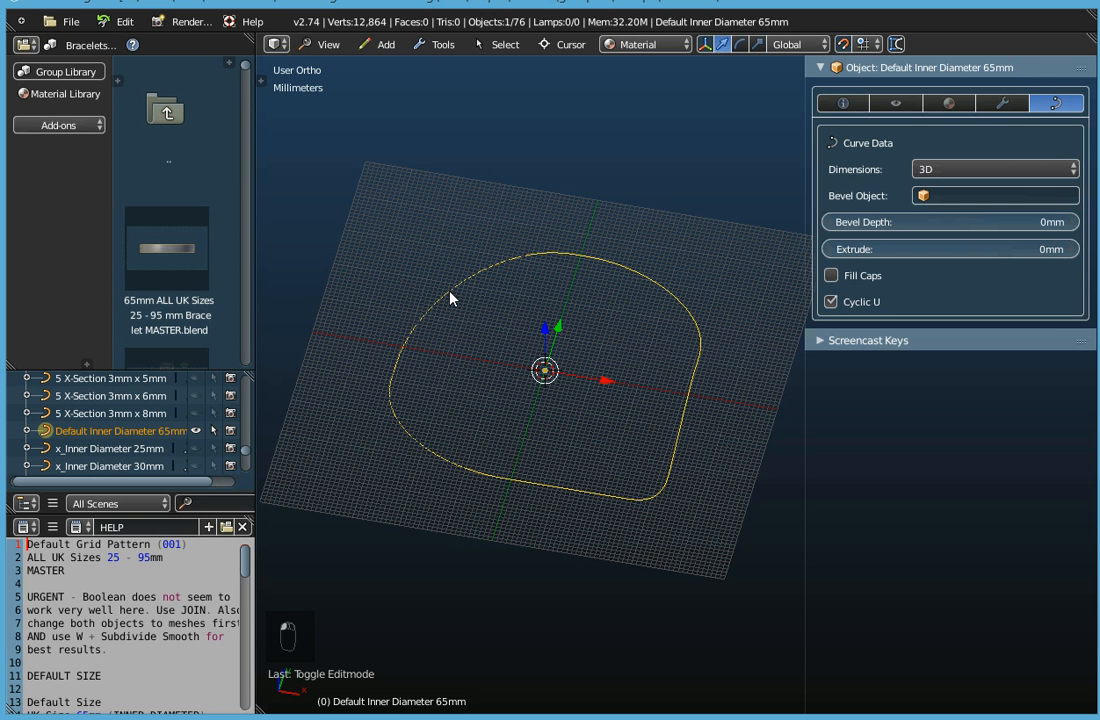
{"action": "left_click", "coordinate": [213, 432]}
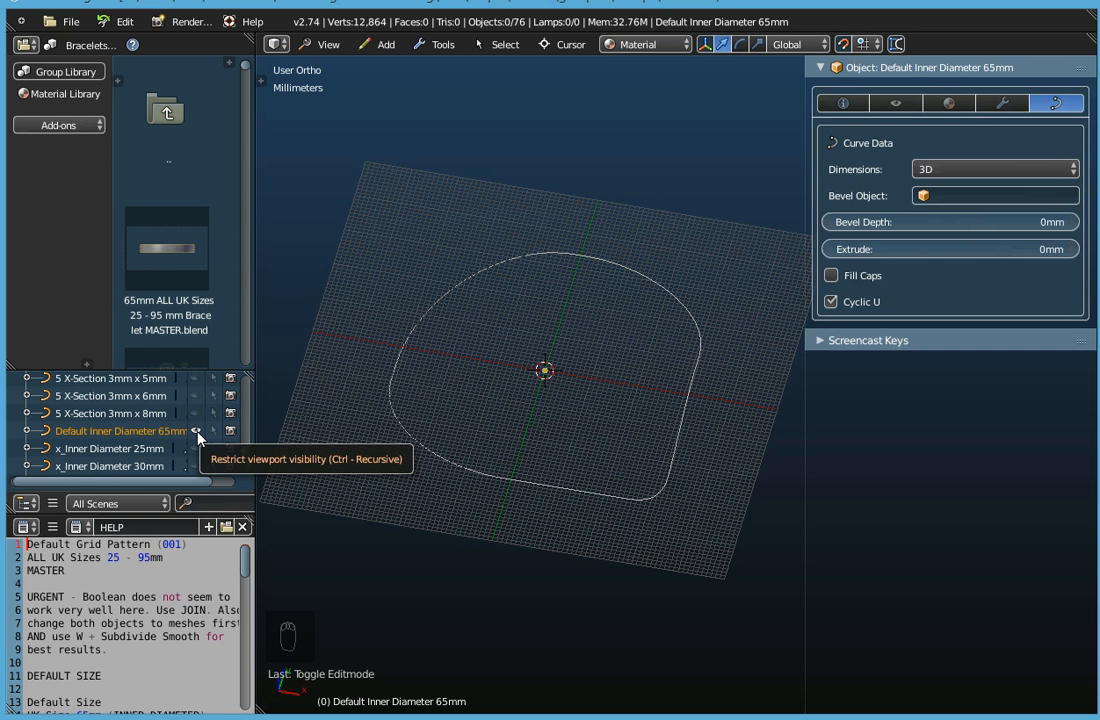
{"action": "left_click", "coordinate": [196, 432]}
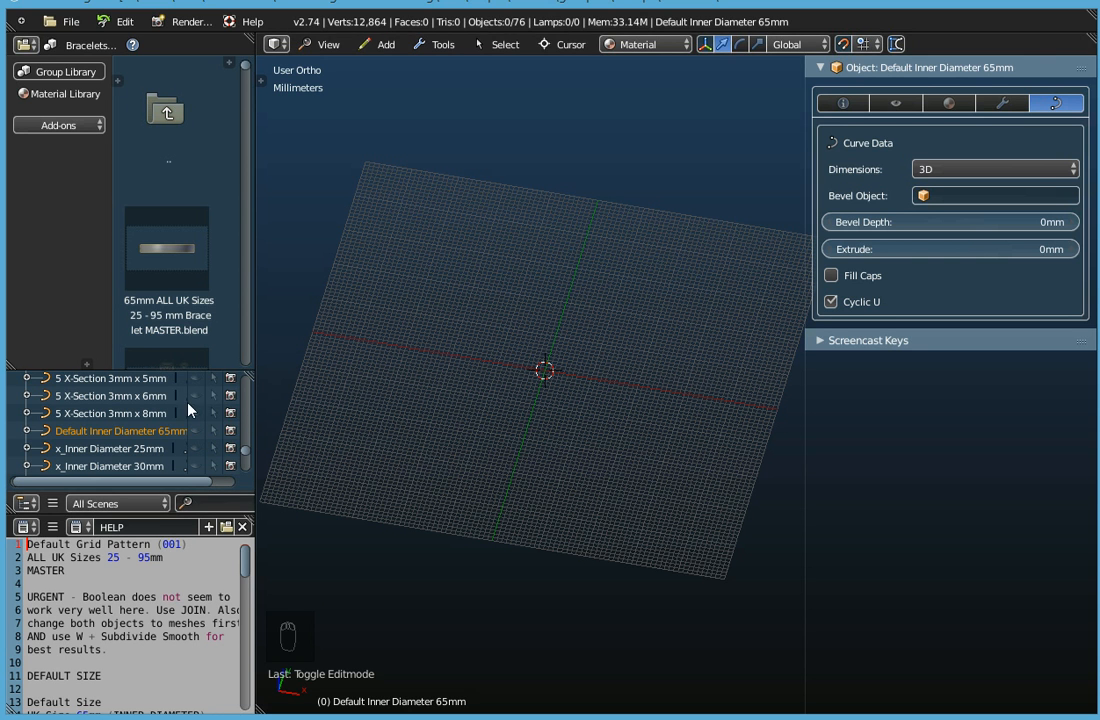
Show the x_Inner Diameter 50mm curve in the viewport, make it selectable and select it.
{"action": "scroll", "coordinate": [190, 411], "scroll_direction": "up", "scroll_amount": 2}
{"action": "scroll", "coordinate": [189, 410], "scroll_direction": "down", "scroll_amount": 5}
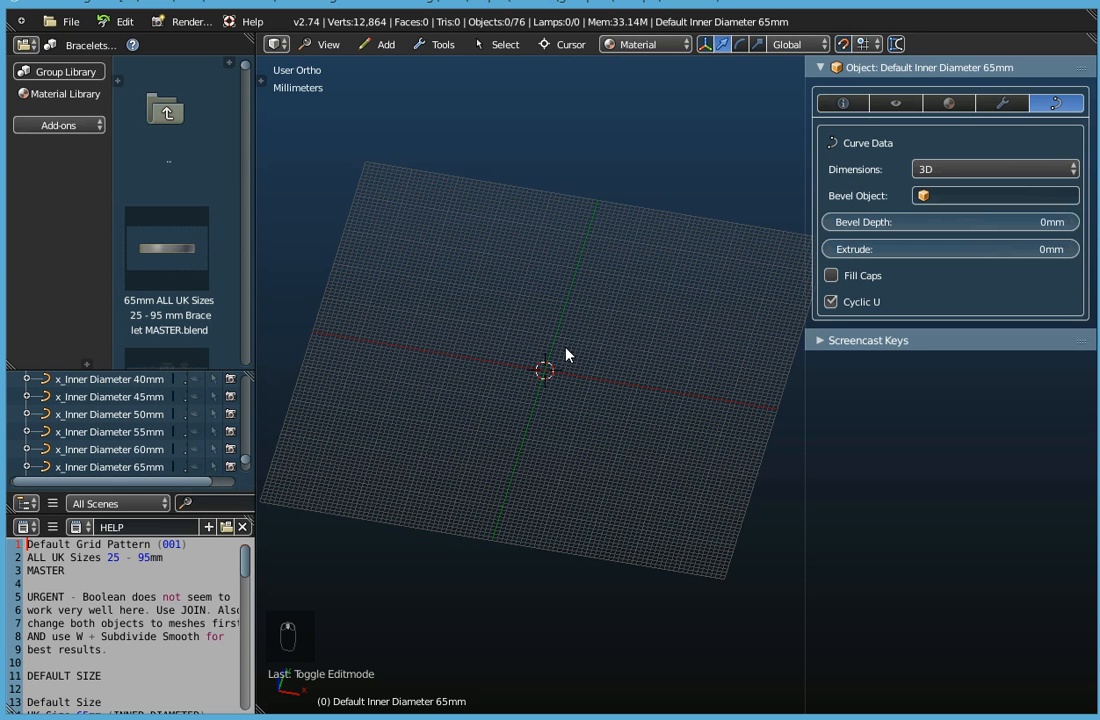
{"action": "scroll", "coordinate": [144, 411], "scroll_direction": "up", "scroll_amount": 2}
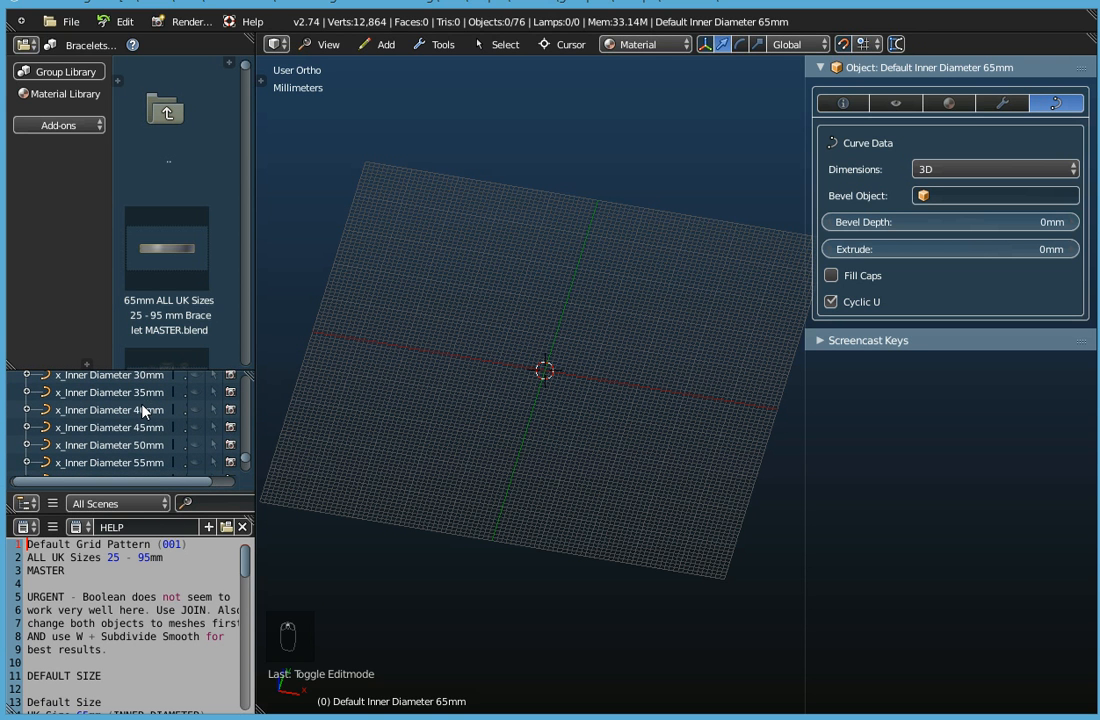
{"action": "left_click", "coordinate": [110, 445]}
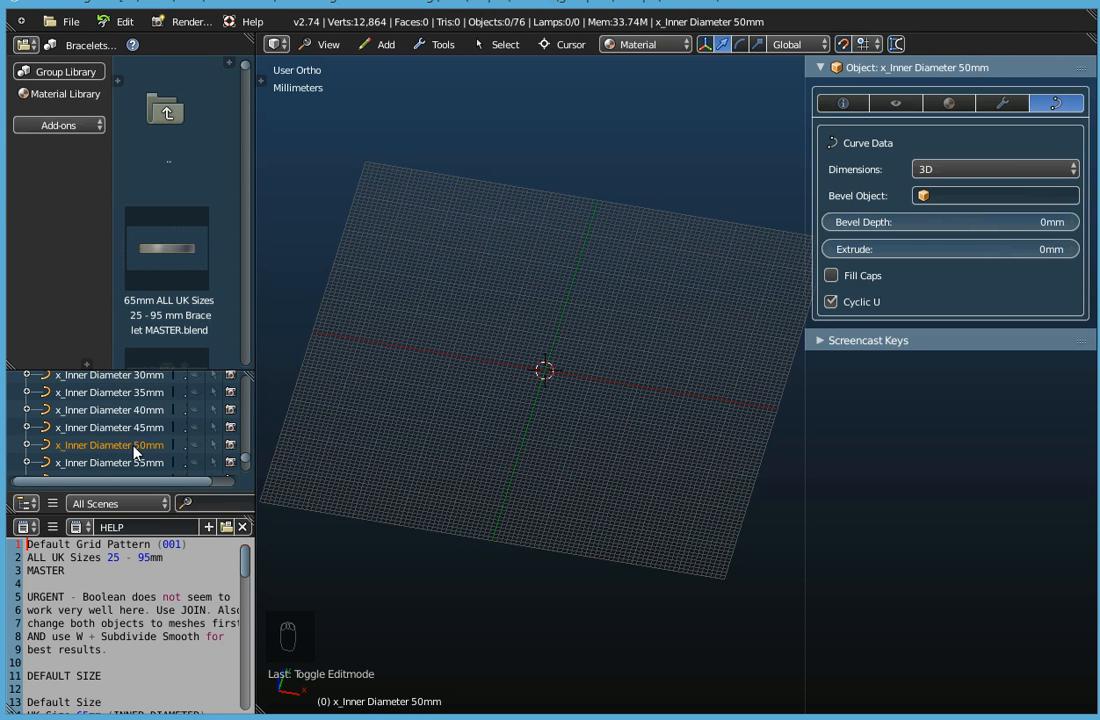
{"action": "left_click", "coordinate": [196, 447]}
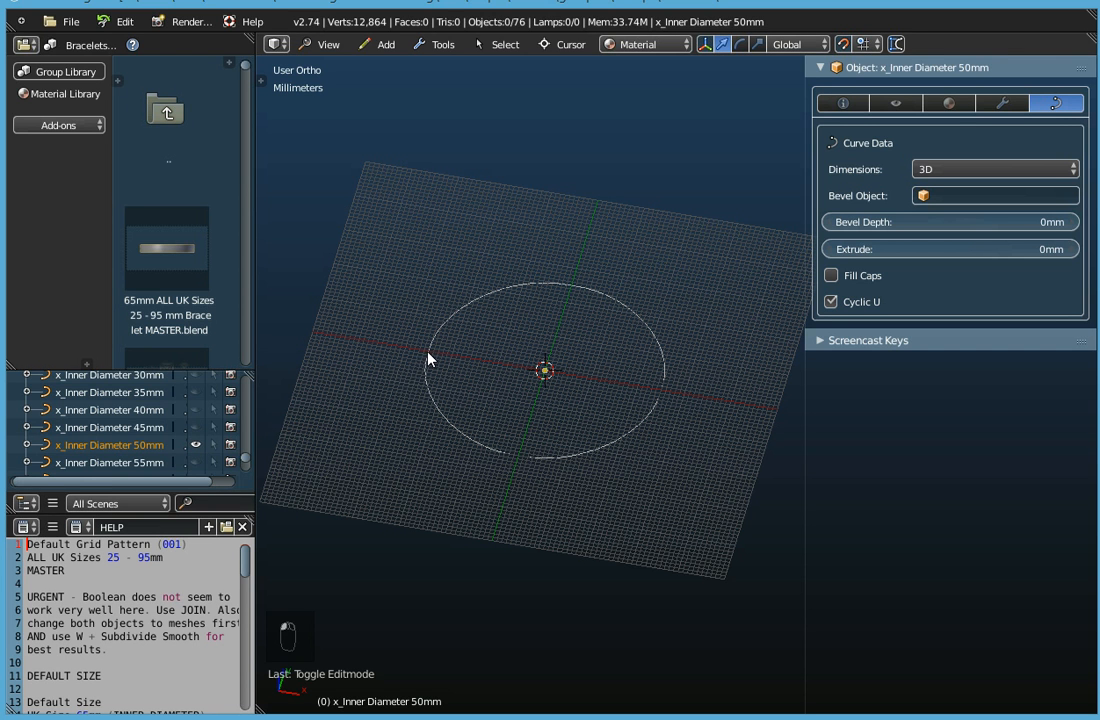
{"action": "left_click", "coordinate": [213, 446]}
{"action": "right_click", "coordinate": [450, 325]}
Assign 1 X-Section 1mm x 10mm as the bevel object of the 50mm curve.
{"action": "middle_click_drag", "start_coordinate": [503, 513], "coordinate": [576, 434]}
{"action": "middle_click_drag", "start_coordinate": [497, 411], "coordinate": [519, 371]}
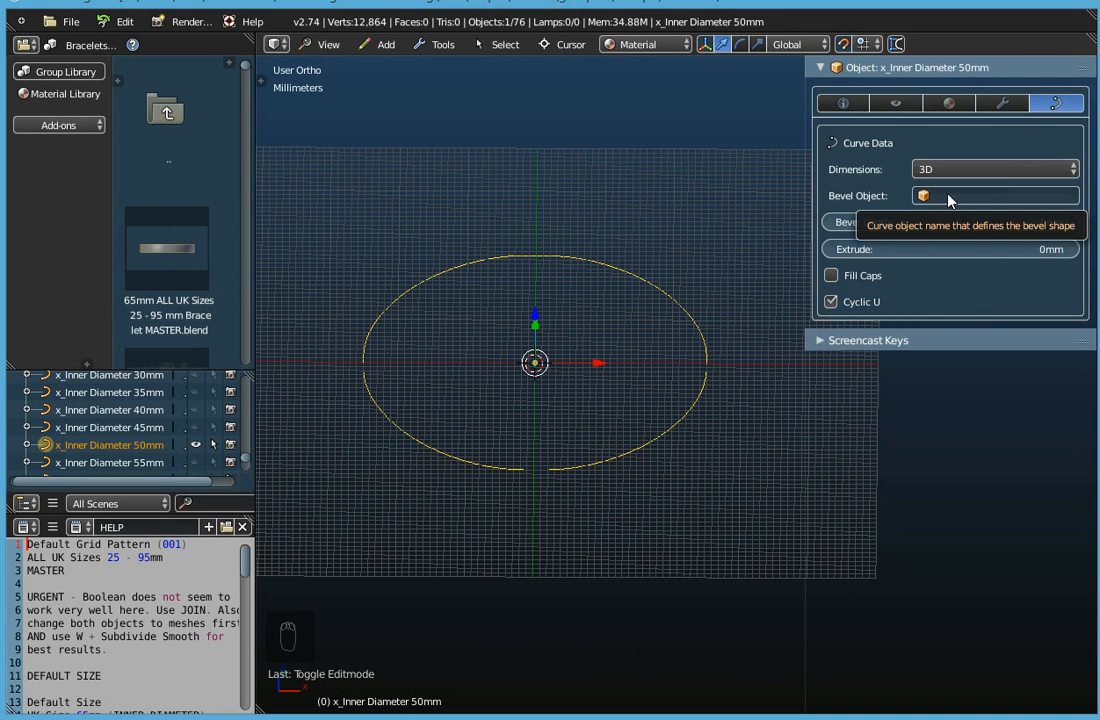
{"action": "middle_click_drag", "start_coordinate": [597, 307], "coordinate": [540, 293]}
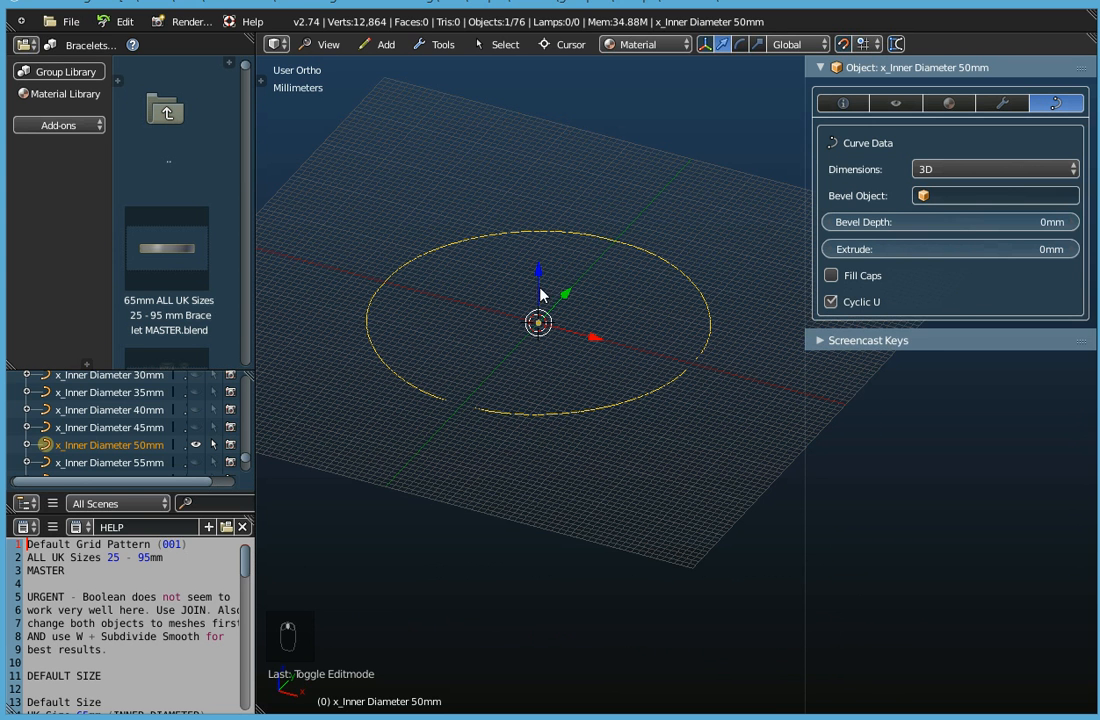
{"action": "left_click", "coordinate": [960, 194]}
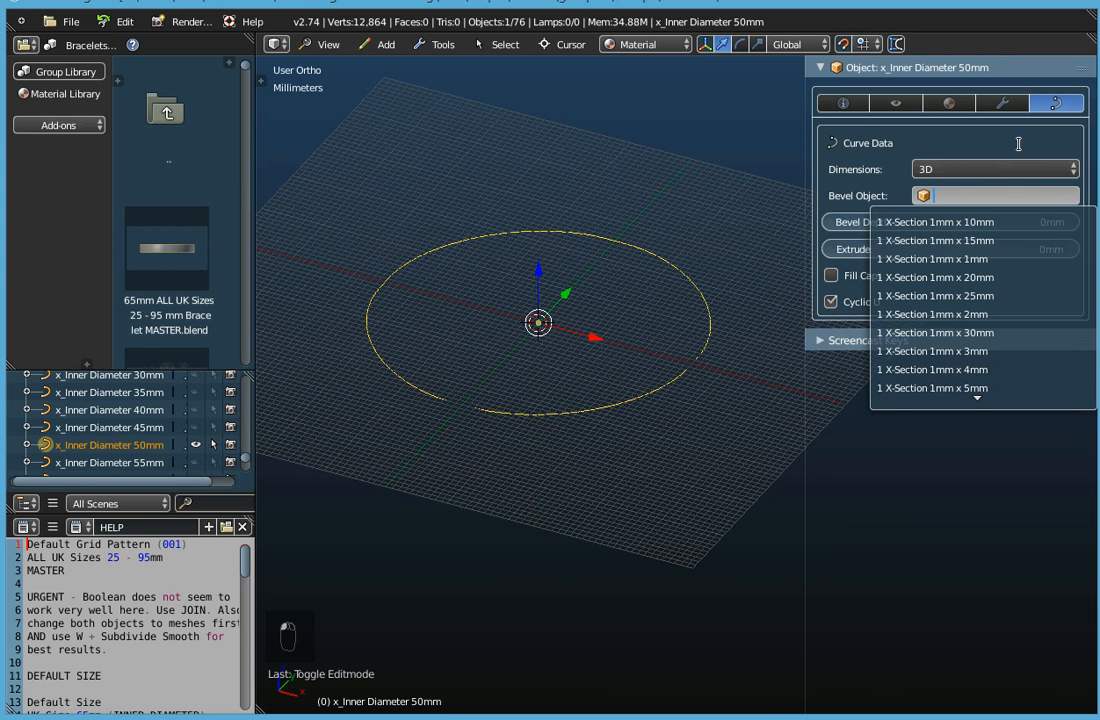
{"action": "left_click", "coordinate": [952, 222]}
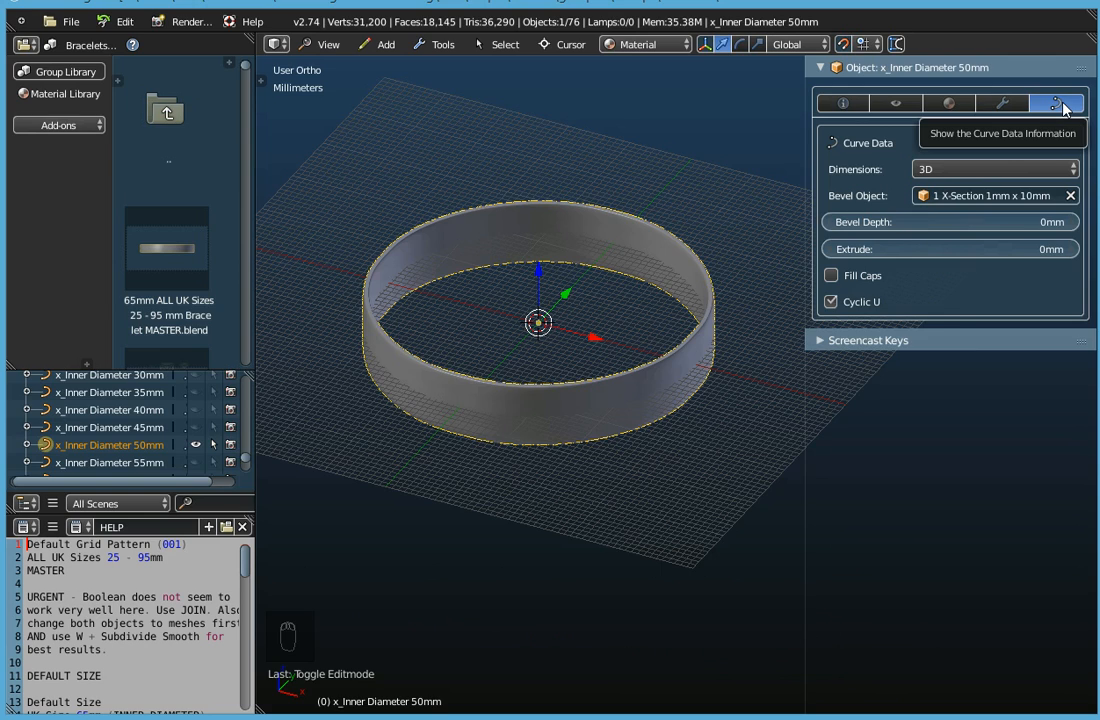
Display the 50mm bracelet's object dimensions and examine the ring from above and from the side.
{"action": "mouse_move", "coordinate": [611, 378]}
{"action": "middle_mouse_down"}
{"action": "mouse_move", "coordinate": [601, 359]}
{"action": "mouse_move", "coordinate": [609, 339]}
{"action": "mouse_move", "coordinate": [580, 448]}
{"action": "mouse_move", "coordinate": [620, 390]}
{"action": "middle_mouse_up"}
{"action": "left_click", "coordinate": [843, 103]}
{"action": "middle_click_drag", "start_coordinate": [727, 253], "coordinate": [715, 327]}
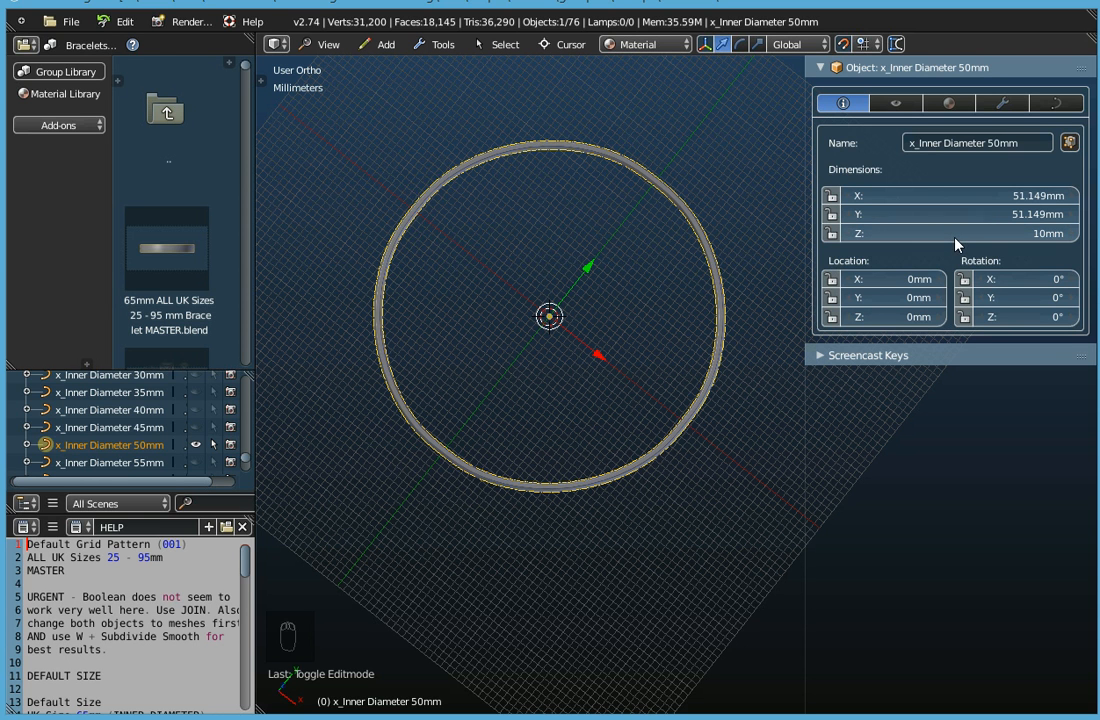
{"action": "middle_click_drag", "start_coordinate": [630, 452], "coordinate": [633, 302]}
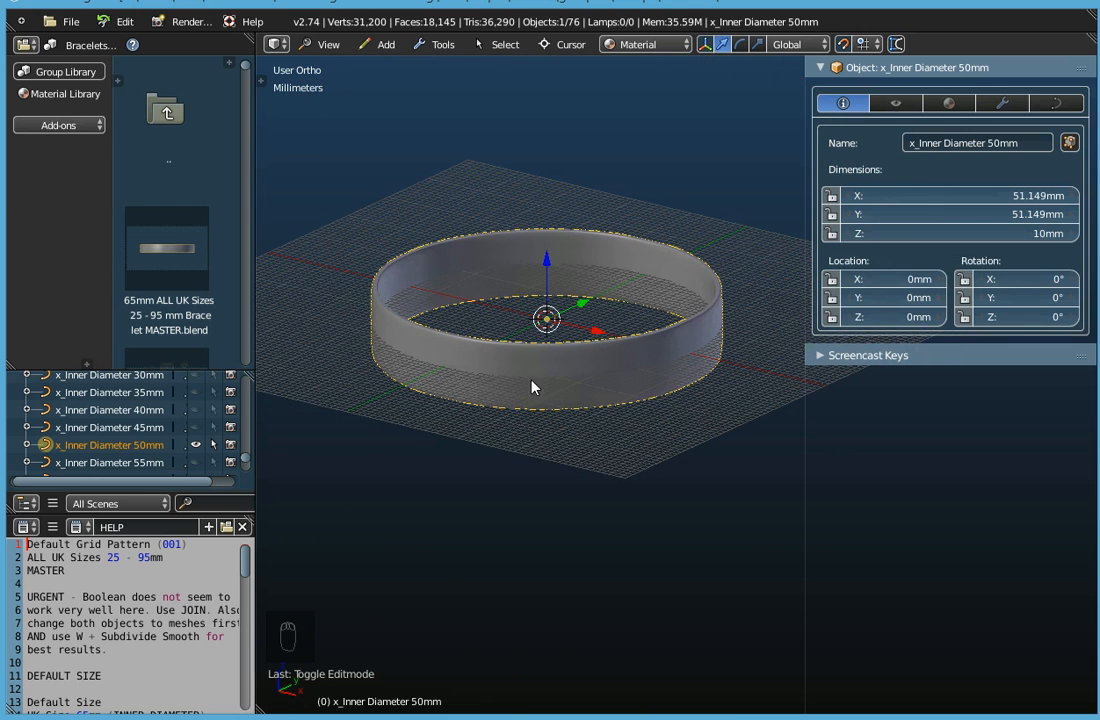
{"action": "middle_click_drag", "start_coordinate": [531, 408], "coordinate": [551, 451]}
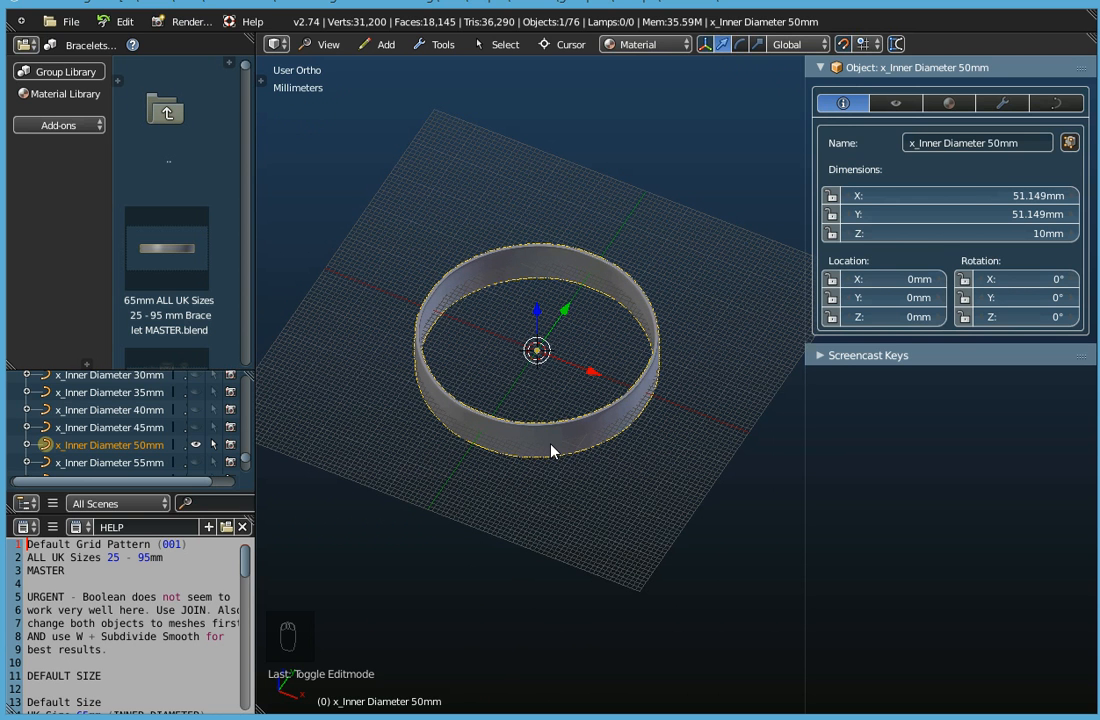
Enter edit mode on the 50mm bracelet and move the control point on the negative Y axis outward along Y to -37 mm.
{"action": "key", "text": "Tab"}
{"action": "scroll", "coordinate": [550, 443], "scroll_direction": "up", "scroll_amount": 3}
{"action": "right_click", "coordinate": [450, 414]}
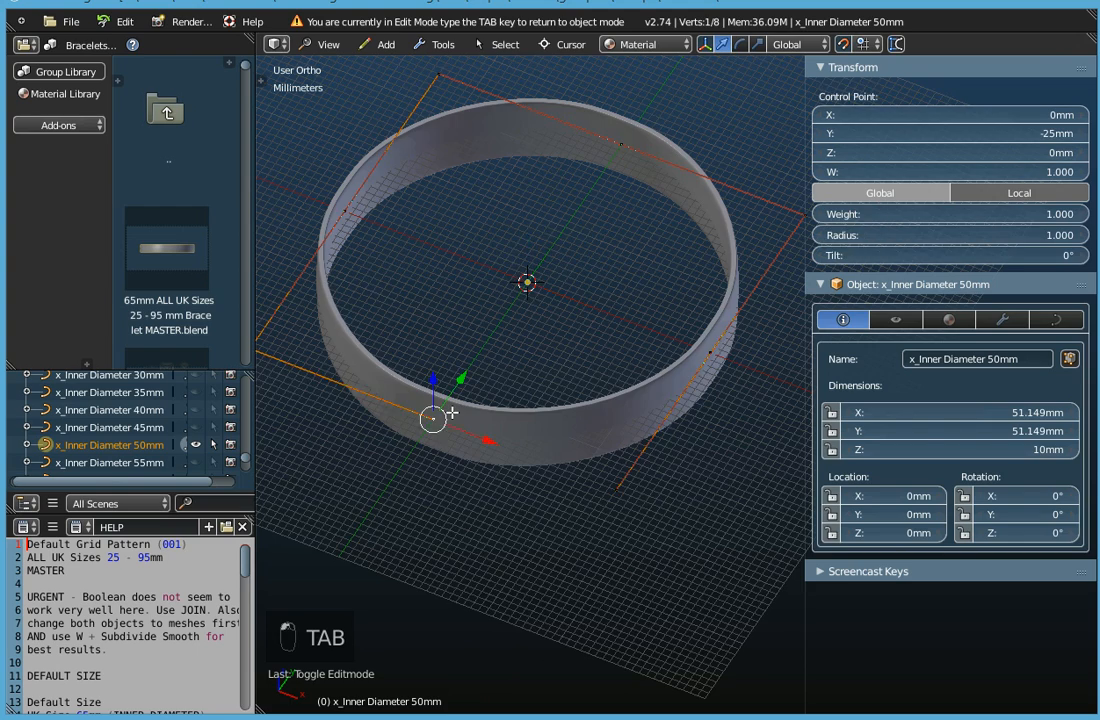
{"action": "middle_click_drag", "start_coordinate": [530, 373], "coordinate": [491, 393]}
{"action": "key", "text": "g"}
{"action": "key", "text": "y"}
{"action": "left_click", "coordinate": [489, 511]}
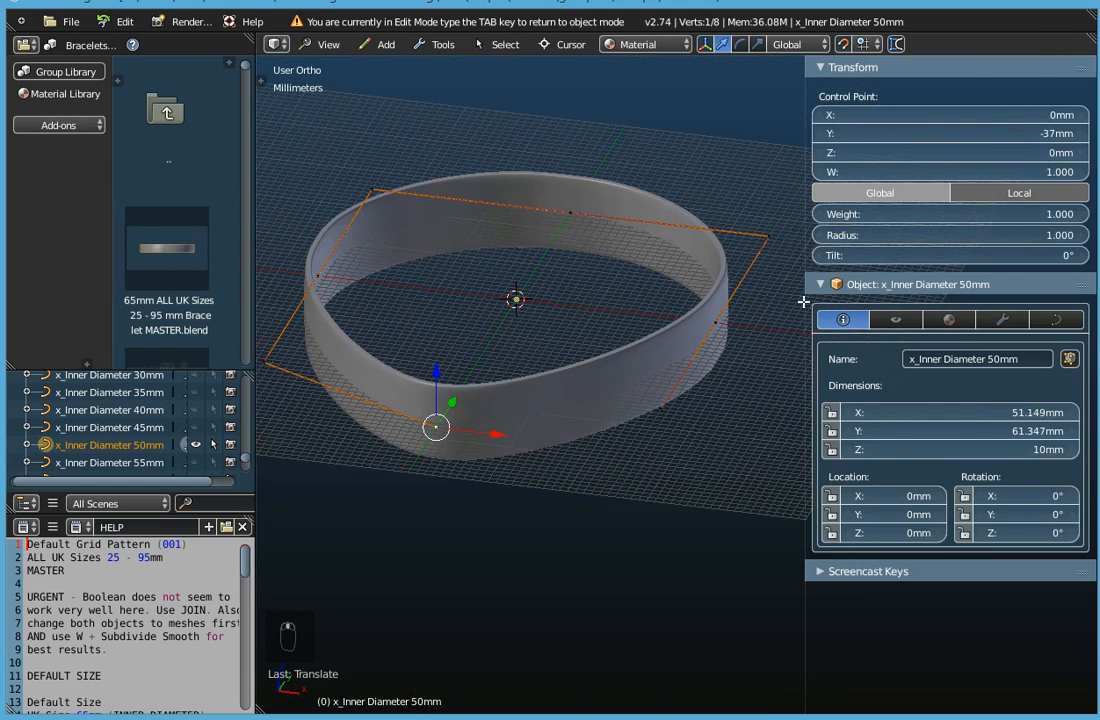
Set the moved control point's radius to 2.740 and tilt to 22°, and return to object mode.
{"action": "mouse_move", "coordinate": [950, 258]}
{"action": "left_mouse_down"}
{"action": "mouse_move", "coordinate": [985, 258]}
{"action": "mouse_move", "coordinate": [937, 263]}
{"action": "mouse_move", "coordinate": [930, 236]}
{"action": "mouse_move", "coordinate": [972, 236]}
{"action": "mouse_move", "coordinate": [936, 257]}
{"action": "left_mouse_up"}
{"action": "middle_click_drag", "start_coordinate": [599, 324], "coordinate": [588, 363]}
{"action": "scroll", "coordinate": [588, 363], "scroll_direction": "down", "scroll_amount": 2}
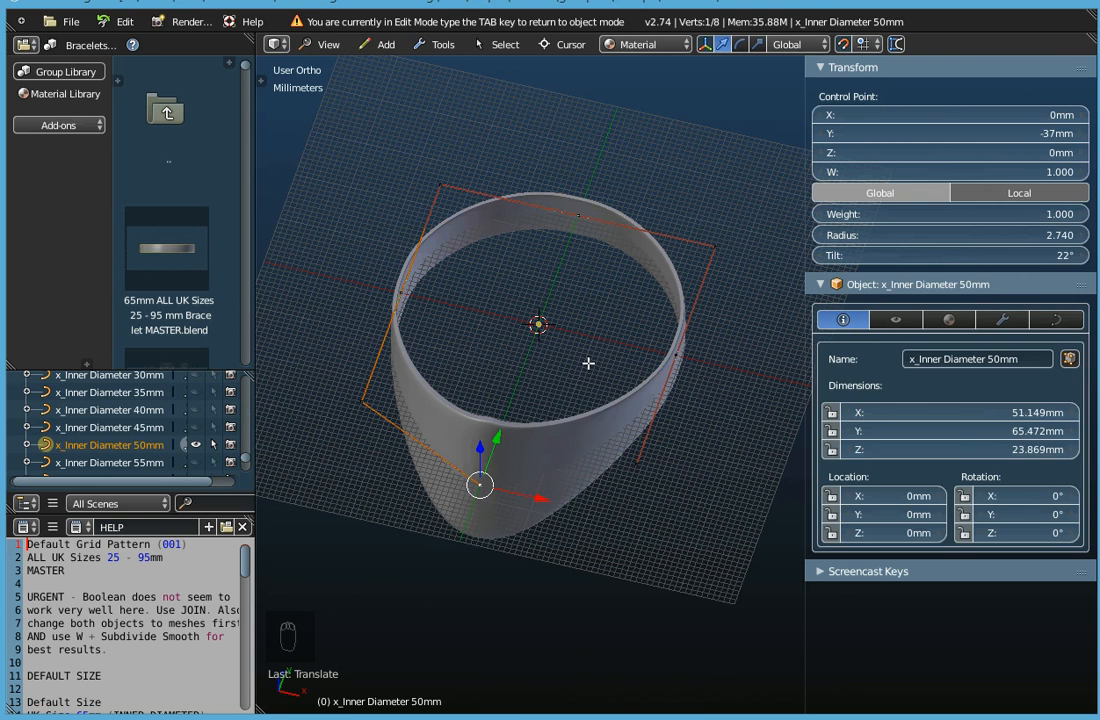
{"action": "key", "text": "Tab"}
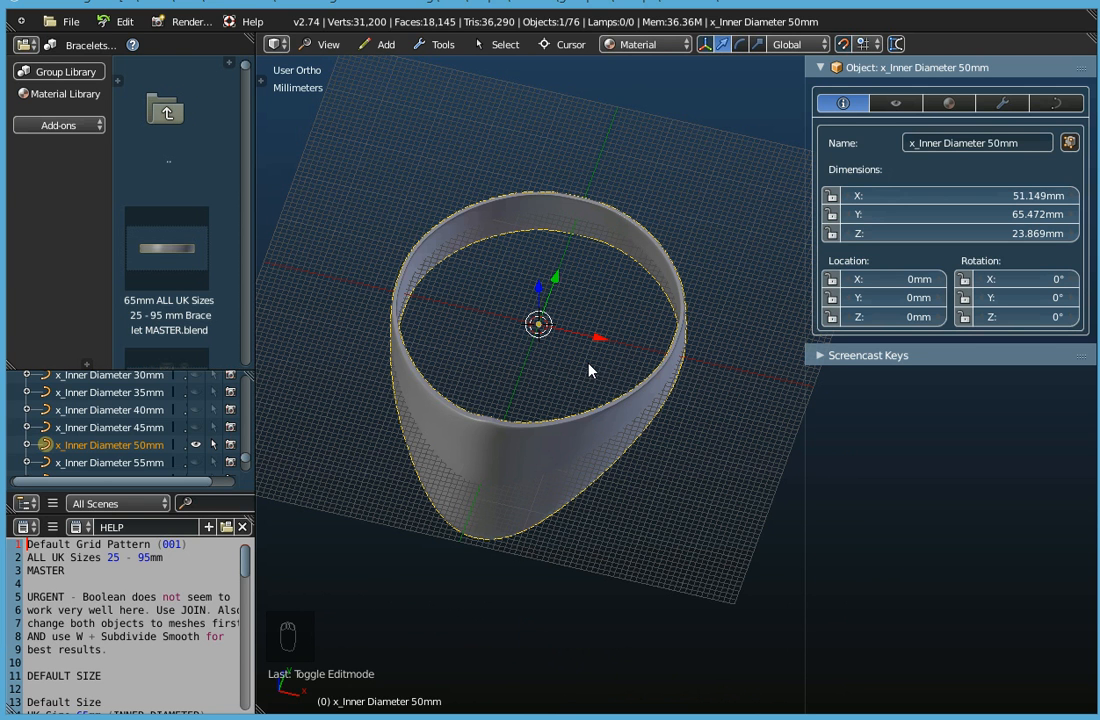
Undo the control point reshaping so the 50mm bracelet is a plain round band again.
{"action": "left_click", "coordinate": [120, 21]}
{"action": "left_click", "coordinate": [127, 44]}
{"action": "middle_click_drag", "start_coordinate": [572, 331], "coordinate": [537, 293]}
{"action": "scroll", "coordinate": [537, 293], "scroll_direction": "up", "scroll_amount": 3}
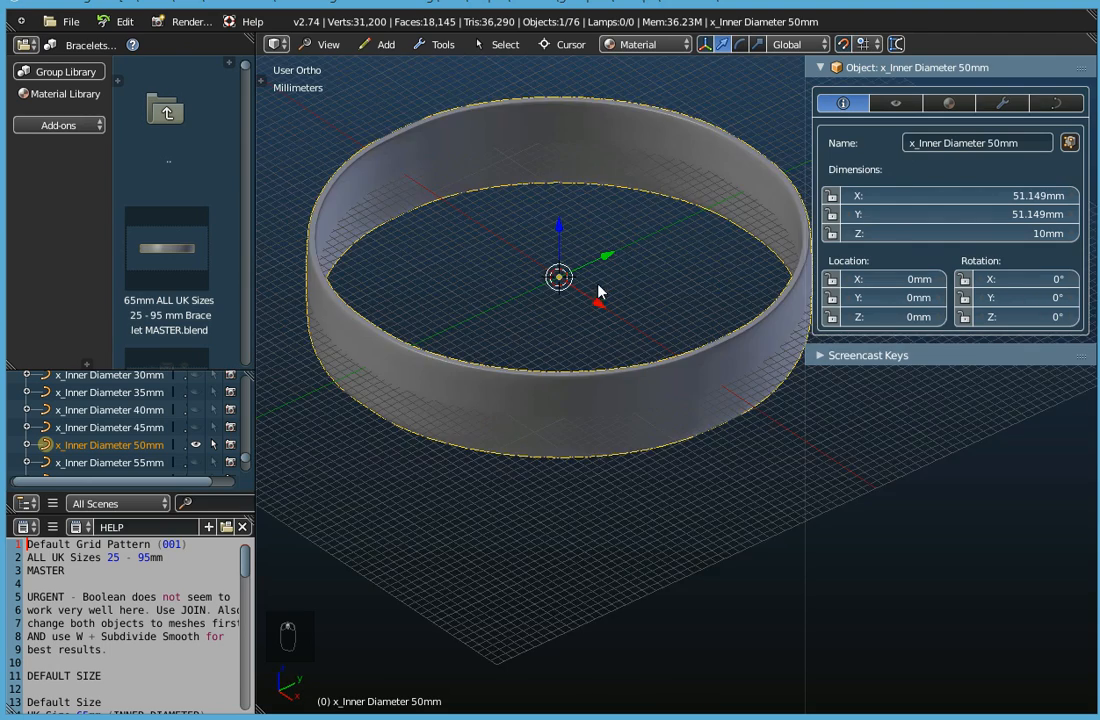
{"action": "scroll", "coordinate": [599, 350], "scroll_direction": "down", "scroll_amount": 2}
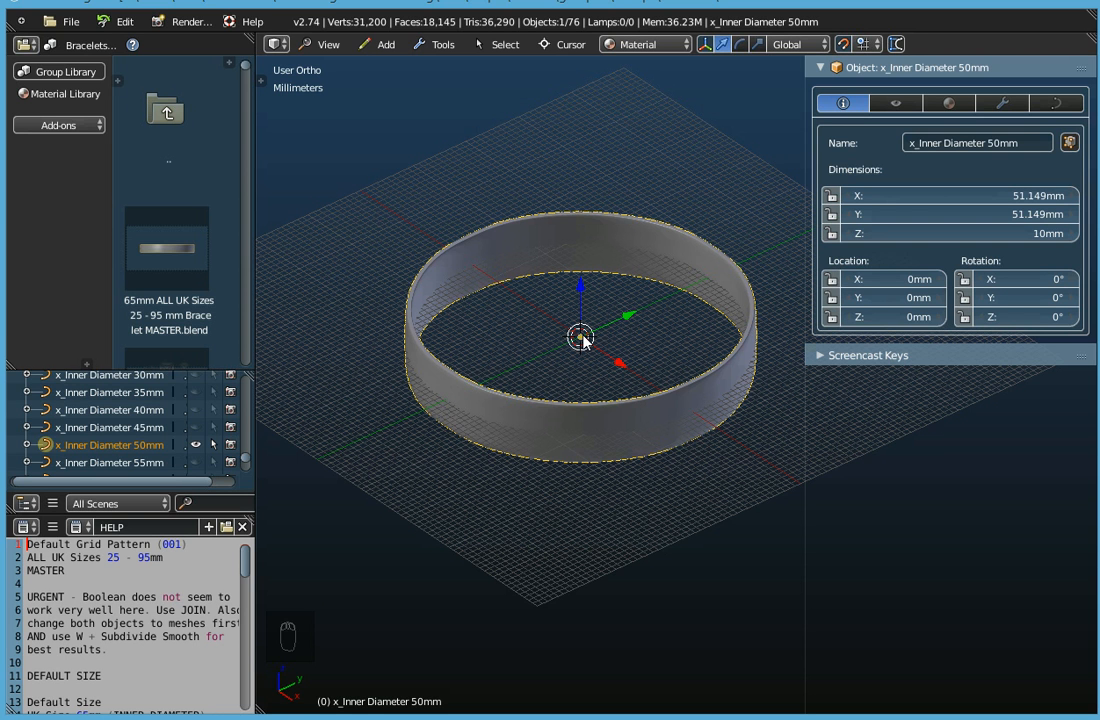
Start a Wavefront (.obj) export of the 50mm bracelet and choose the Desktop as the destination folder.
{"action": "left_click", "coordinate": [82, 29]}
{"action": "mouse_move", "coordinate": [88, 388]}
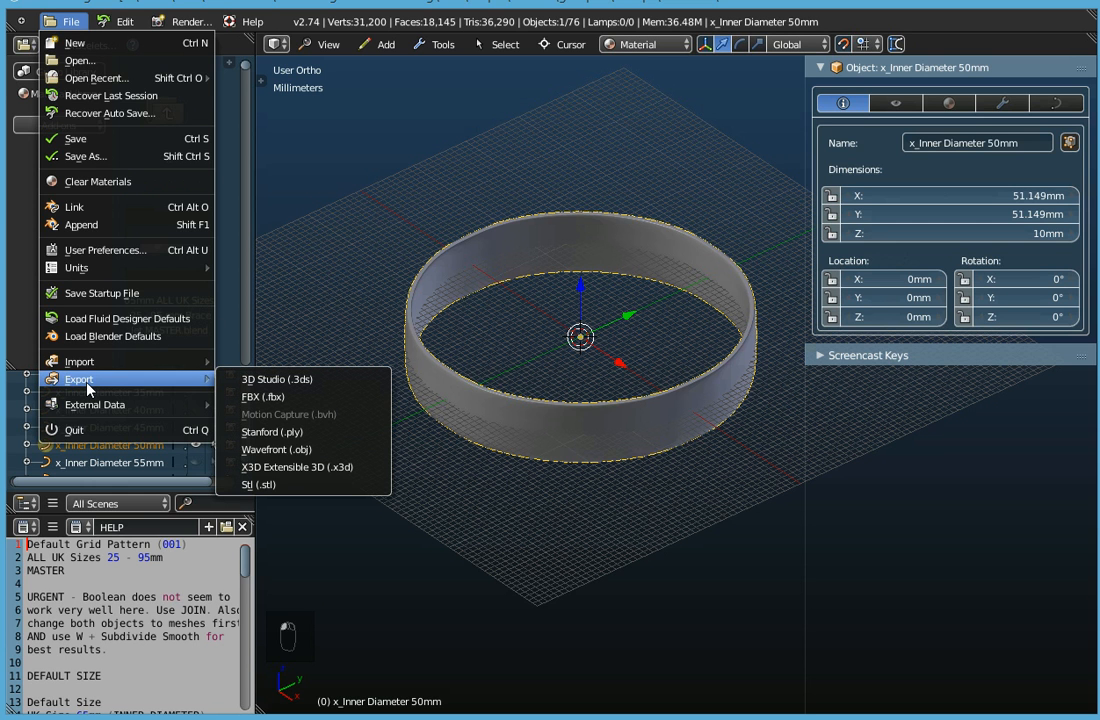
{"action": "left_click", "coordinate": [285, 458]}
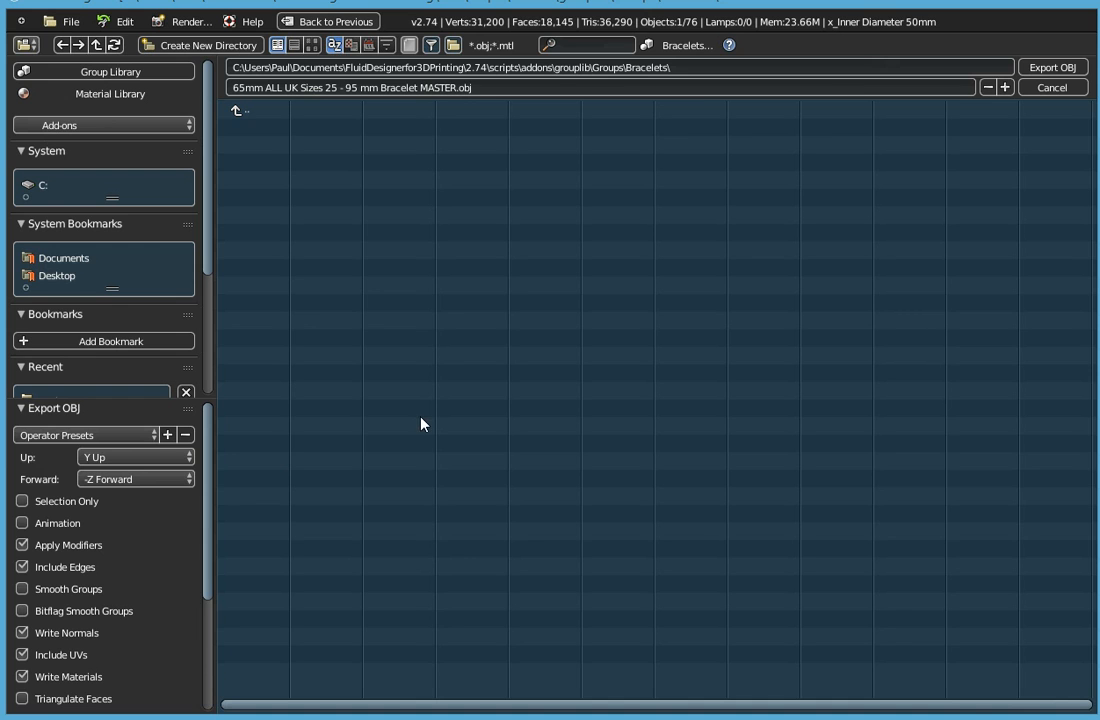
{"action": "left_click", "coordinate": [59, 277]}
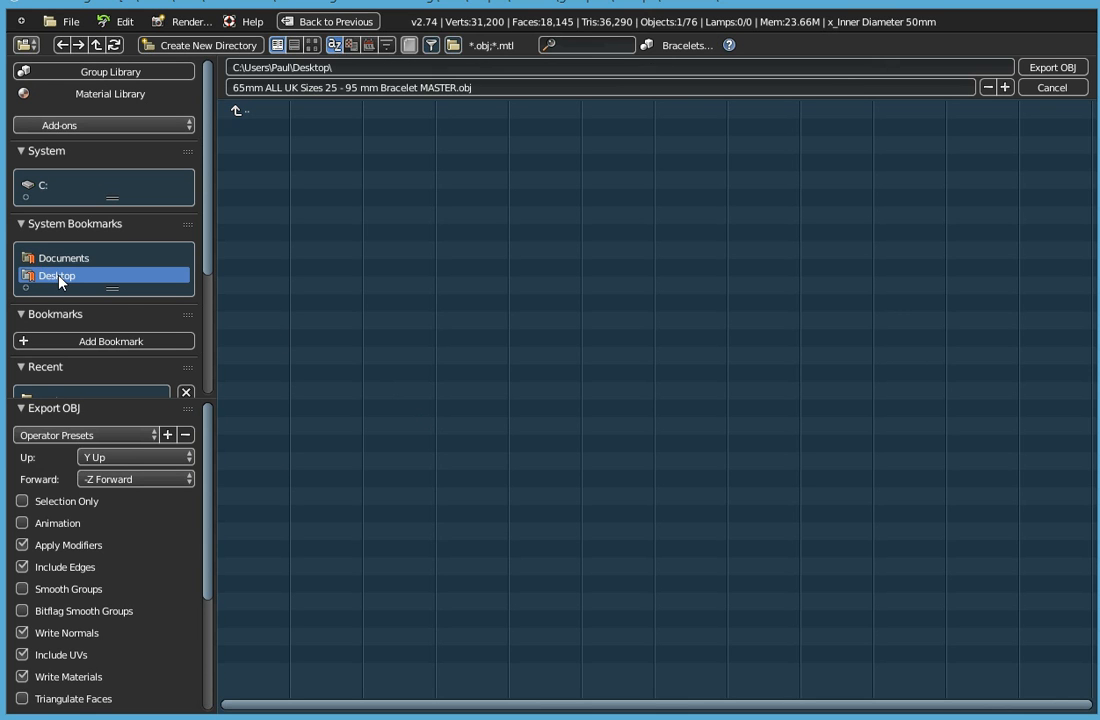
Name the export file 50 mm Bracelet.obj.
{"action": "left_click", "coordinate": [365, 88]}
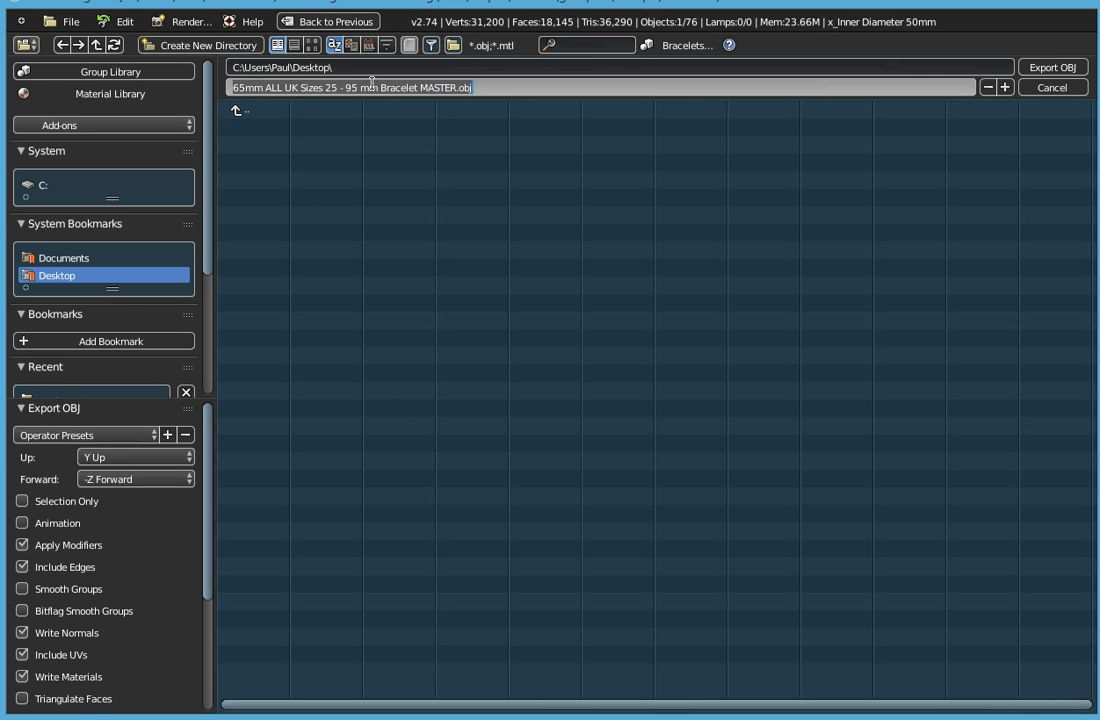
{"action": "left_click", "coordinate": [362, 88]}
{"action": "key", "text": "BackSpace"}
{"action": "key", "text": "BackSpace"}
{"action": "key", "text": "BackSpace"}
{"action": "key", "text": "BackSpace"}
{"action": "key", "text": "BackSpace"}
{"action": "key", "text": "BackSpace"}
{"action": "key", "text": "BackSpace"}
{"action": "key", "text": "BackSpace"}
{"action": "key", "text": "BackSpace"}
{"action": "key", "text": "BackSpace"}
{"action": "key", "text": "BackSpace"}
{"action": "key", "text": "BackSpace"}
{"action": "key", "text": "BackSpace"}
{"action": "key", "text": "BackSpace"}
{"action": "key", "text": "BackSpace"}
{"action": "key", "text": "BackSpace"}
{"action": "key", "text": "BackSpace"}
{"action": "key", "text": "BackSpace"}
{"action": "key", "text": "BackSpace"}
{"action": "key", "text": "BackSpace"}
{"action": "key", "text": "BackSpace"}
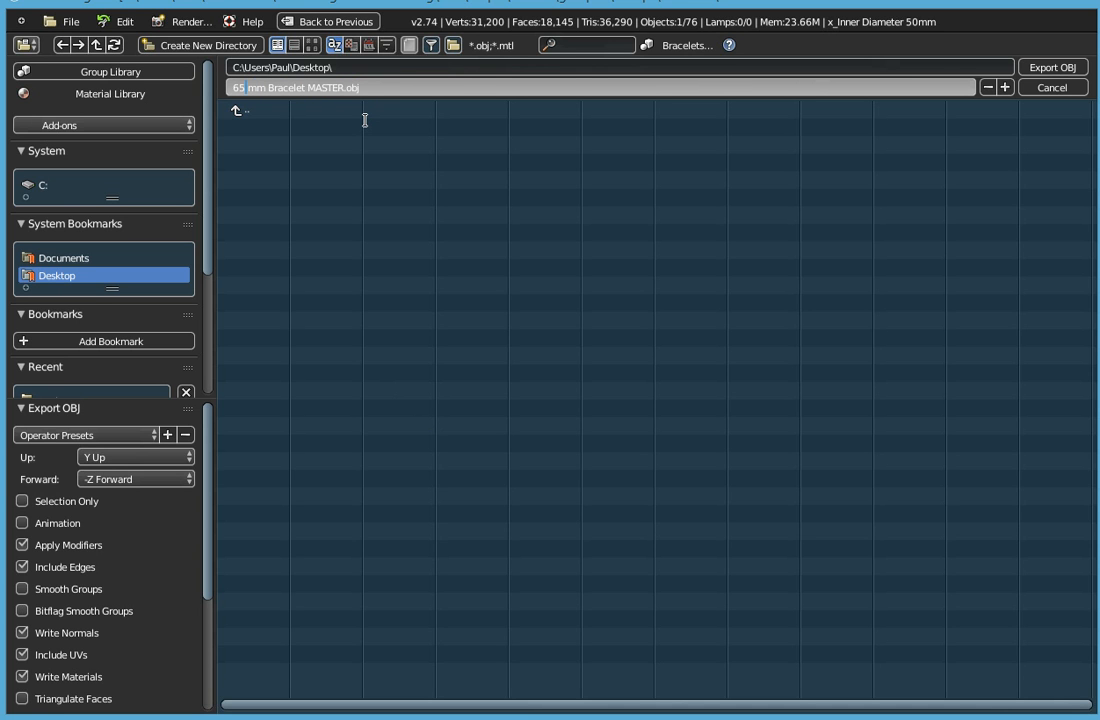
{"action": "key", "text": "BackSpace"}
{"action": "key", "text": "BackSpace"}
{"action": "type", "text": "50"}
{"action": "key", "text": "Right"}
{"action": "key", "text": "Right"}
{"action": "key", "text": "Right"}
{"action": "key", "text": "Right"}
{"action": "key", "text": "Right"}
{"action": "key", "text": "Right"}
{"action": "key", "text": "Right"}
{"action": "key", "text": "Right"}
{"action": "key", "text": "Right"}
{"action": "key", "text": "BackSpace"}
{"action": "key", "text": "BackSpace"}
{"action": "key", "text": "Delete"}
{"action": "key", "text": "Delete"}
{"action": "key", "text": "Delete"}
{"action": "key", "text": "Delete"}
{"action": "key", "text": "Delete"}
{"action": "key", "text": "Return"}
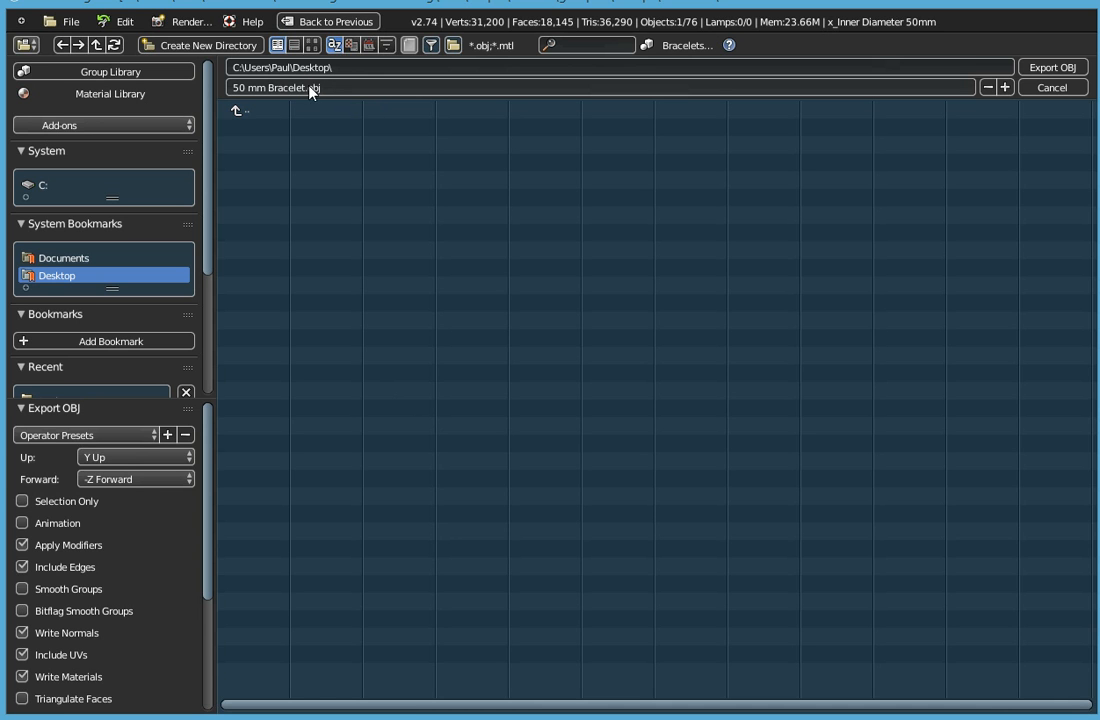